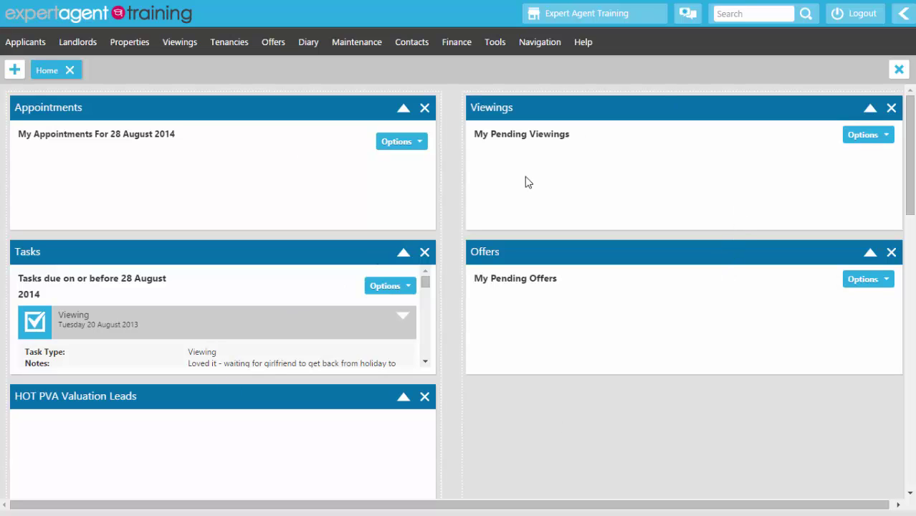
Step: In My Profile's Configure Homepage, remove the PVA's, Viewings and Offers modules
click(506, 50)
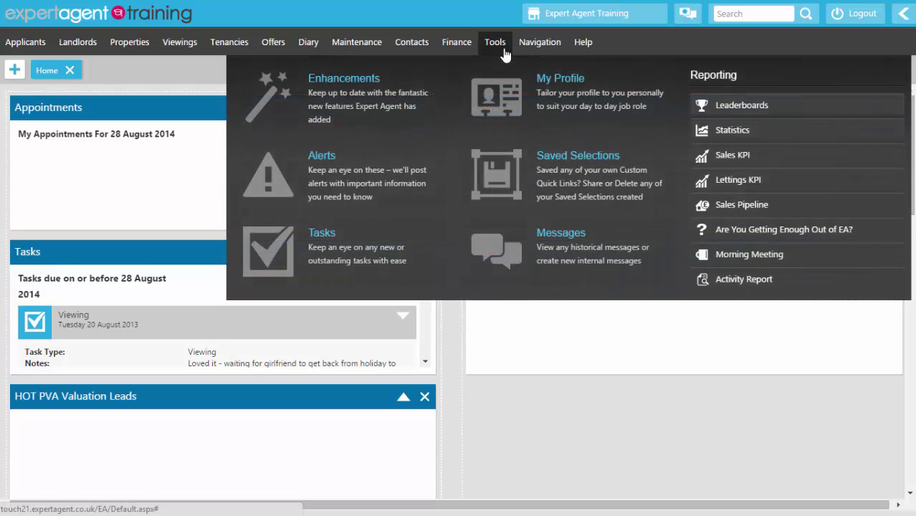
click(500, 97)
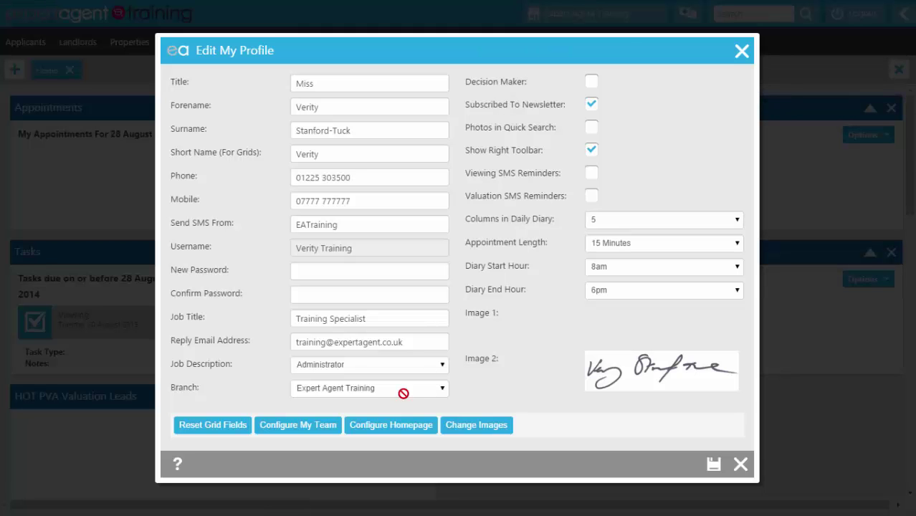
click(400, 434)
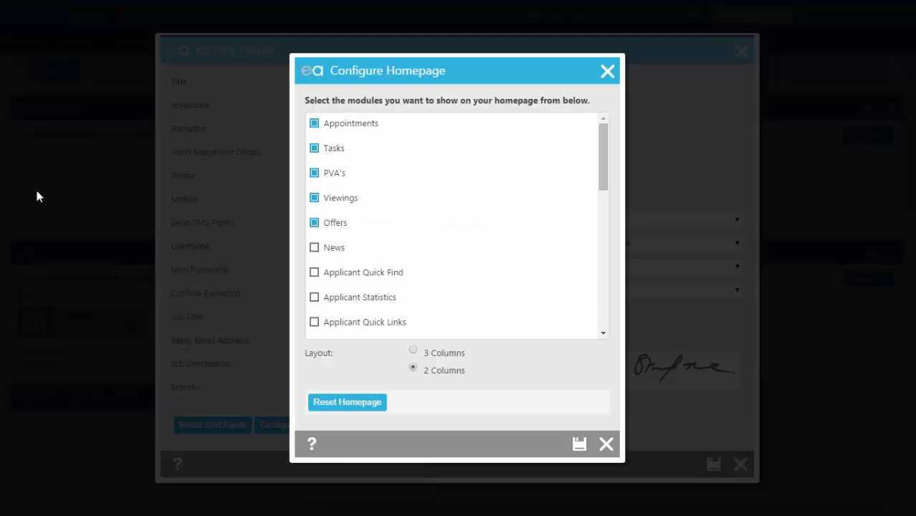
click(314, 174)
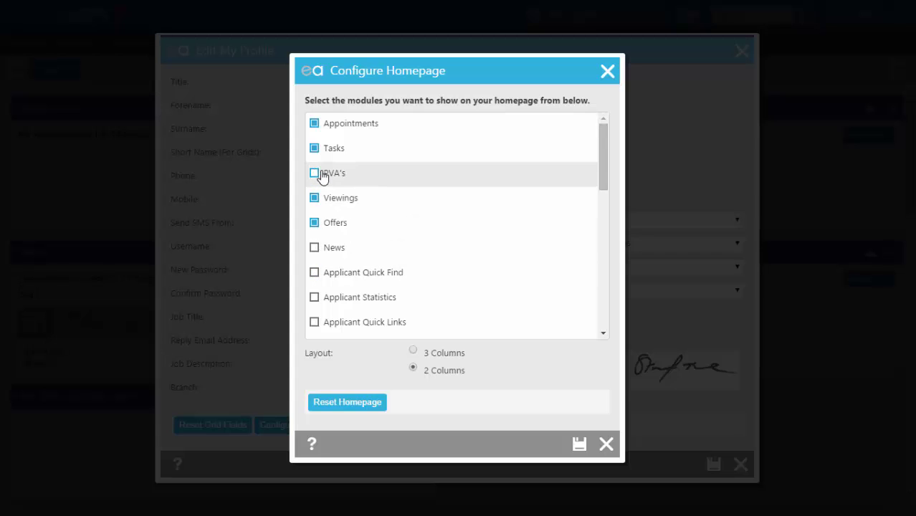
click(317, 207)
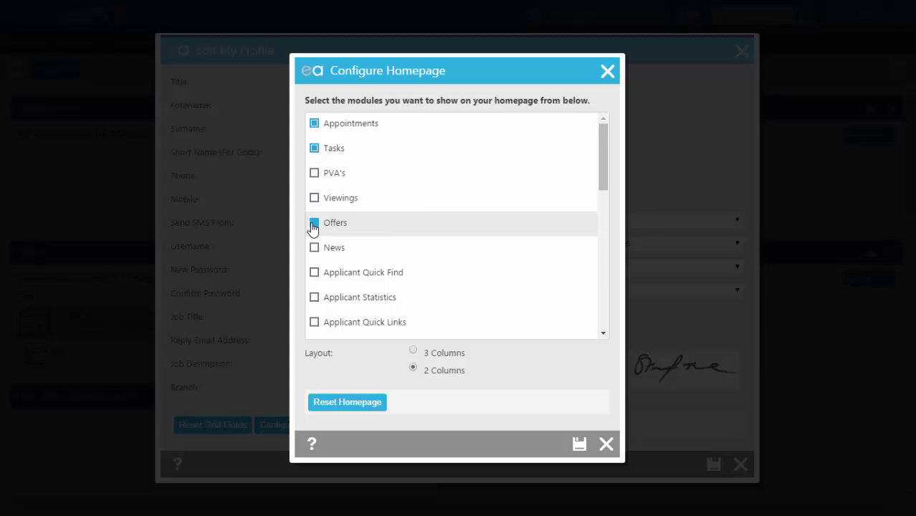
click(314, 225)
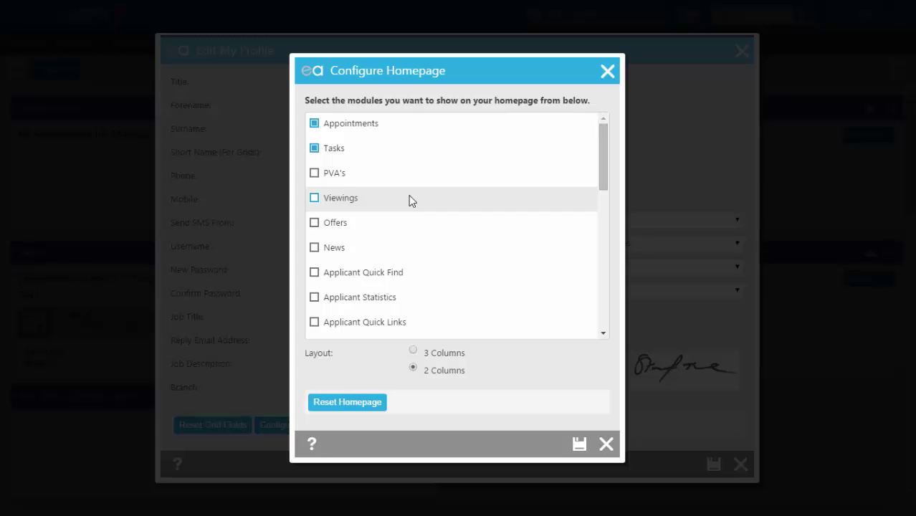
Step: Enable the Applicant, Property and Maintenance Quick Links homepage modules
scroll(410, 194, down, 1)
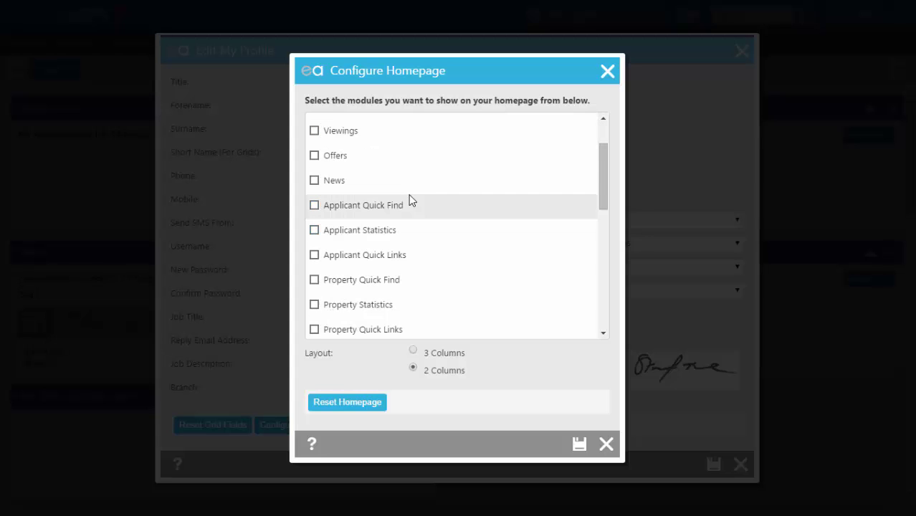
click(314, 256)
scroll(316, 263, down, 1)
click(314, 263)
scroll(361, 243, down, 1)
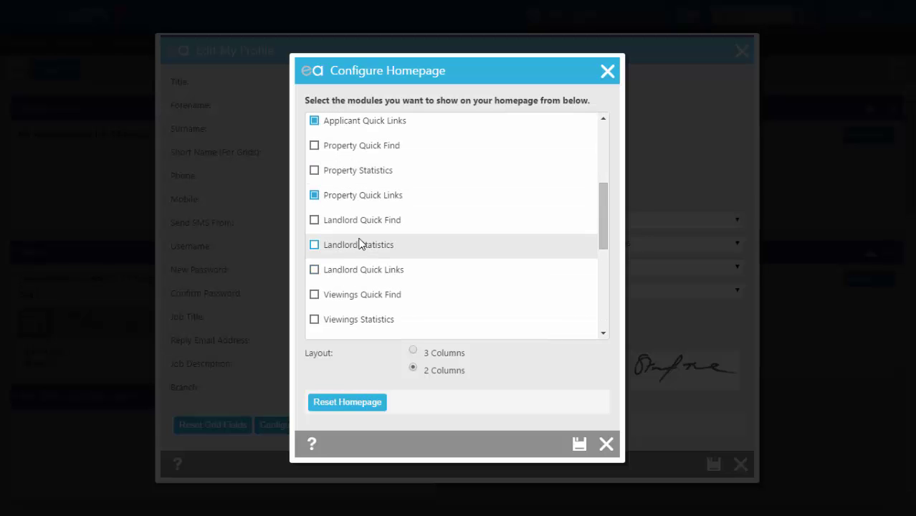
scroll(361, 244, down, 1)
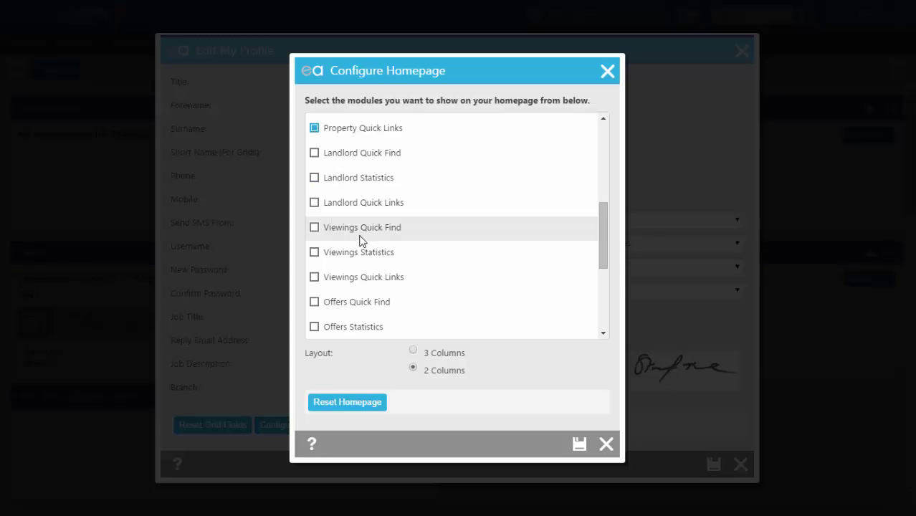
scroll(362, 235, down, 1)
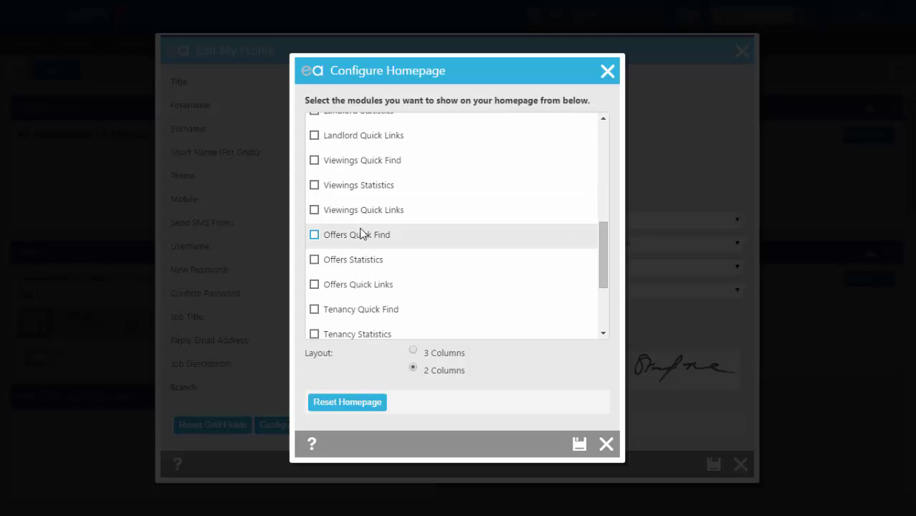
scroll(364, 228, down, 1)
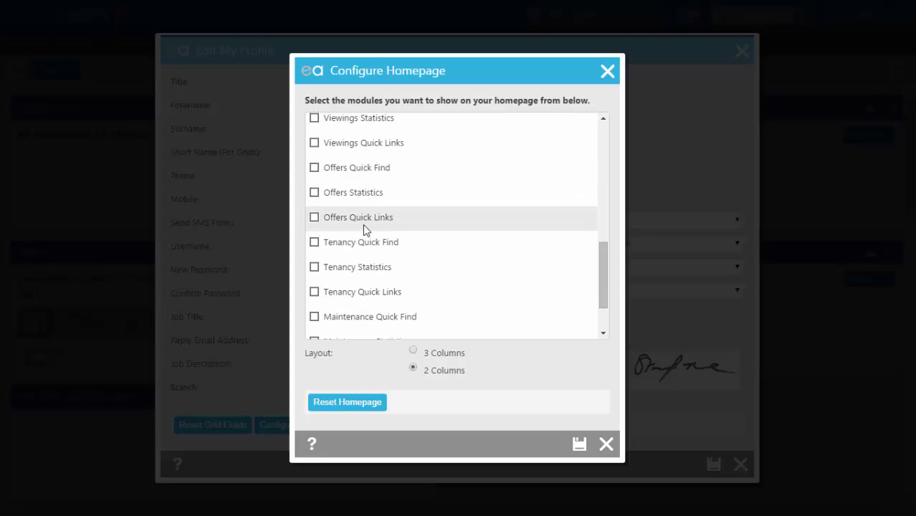
scroll(363, 225, down, 1)
click(315, 302)
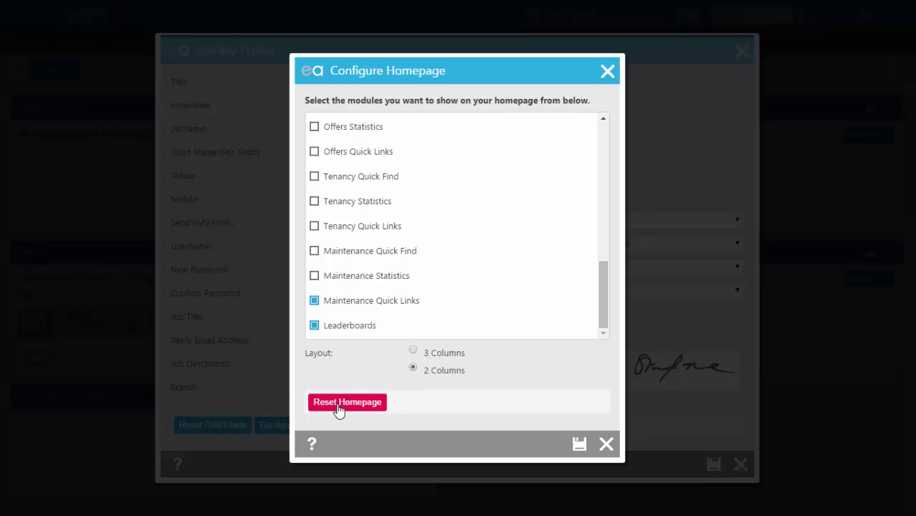
Step: Save homepage and profile, then drag Maintenance, Property and Applicant Quick Links into the right column
click(588, 448)
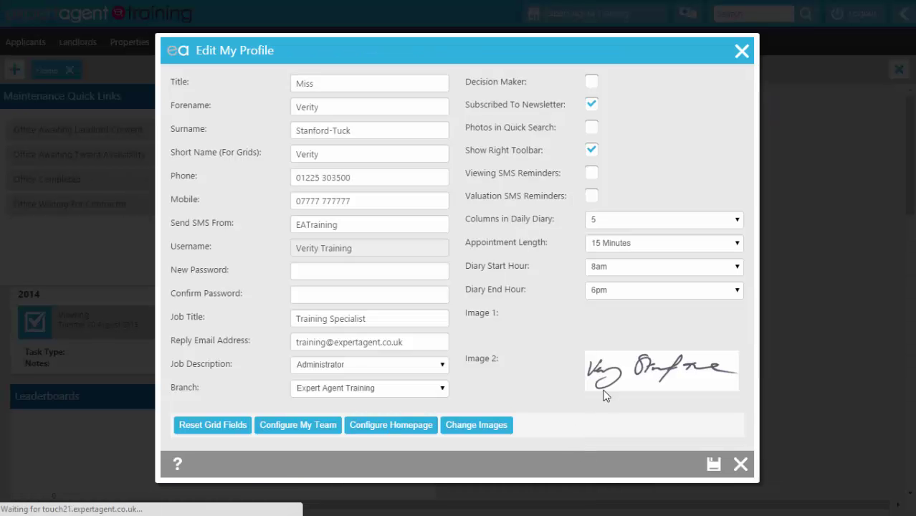
click(716, 465)
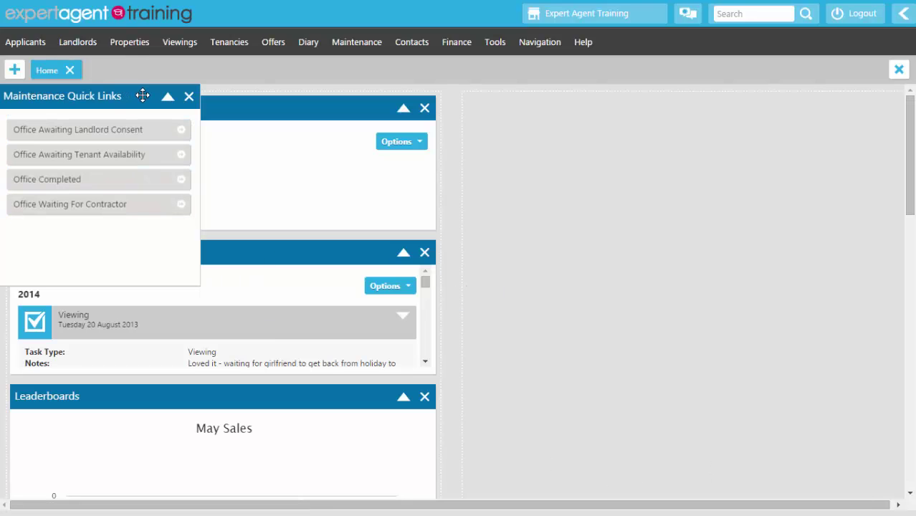
drag(143, 96, 673, 108)
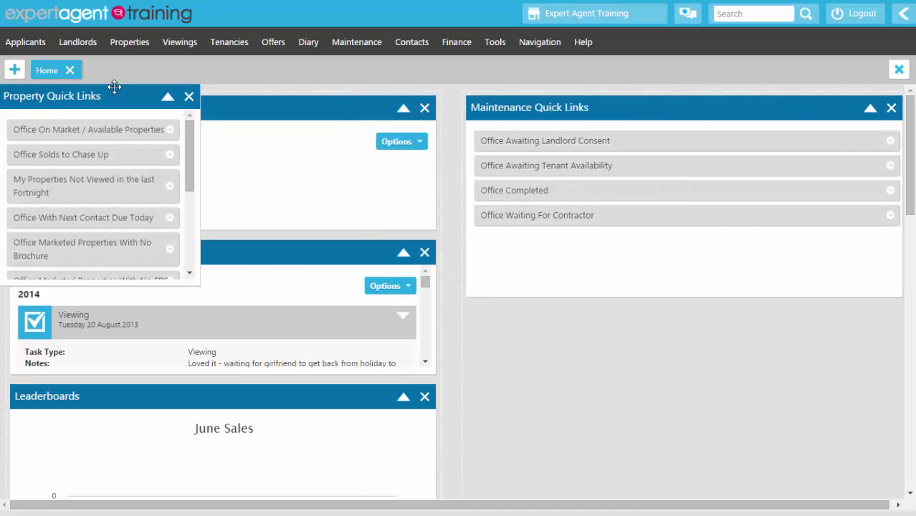
drag(118, 95, 704, 309)
drag(129, 97, 719, 113)
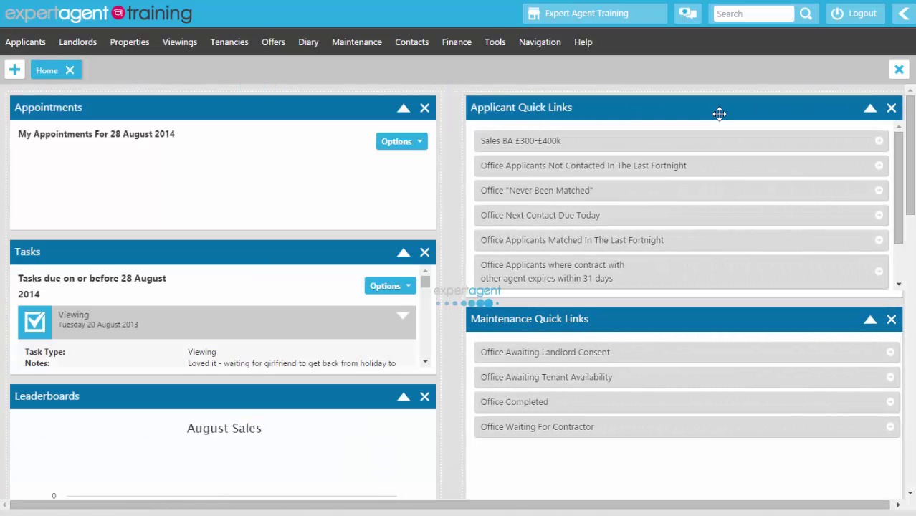
Step: Collapse Leaderboards plus Maintenance, Property and Applicant Quick Links, briefly re-expanding Applicant Quick Links
click(402, 398)
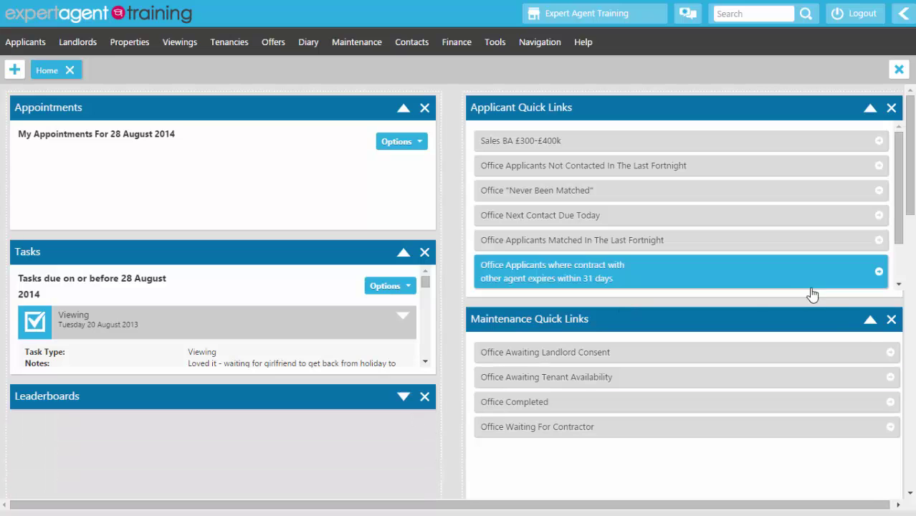
click(870, 320)
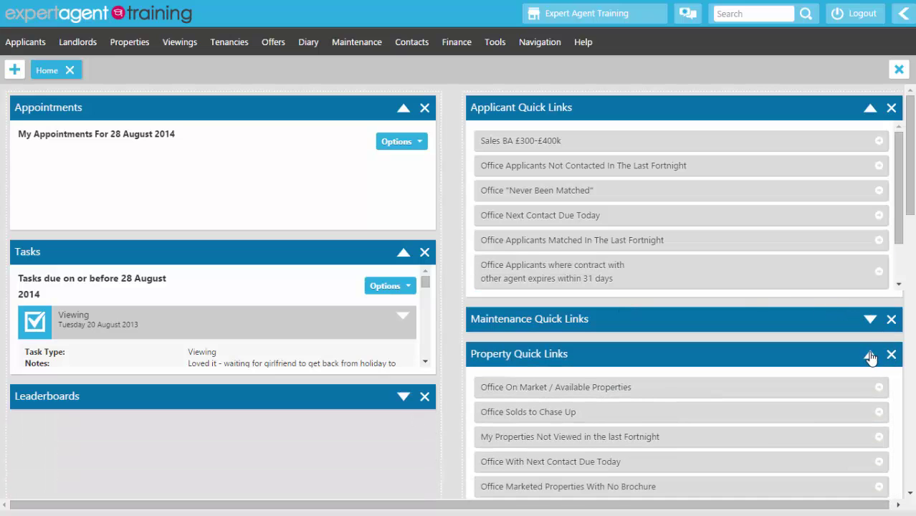
click(870, 355)
click(871, 109)
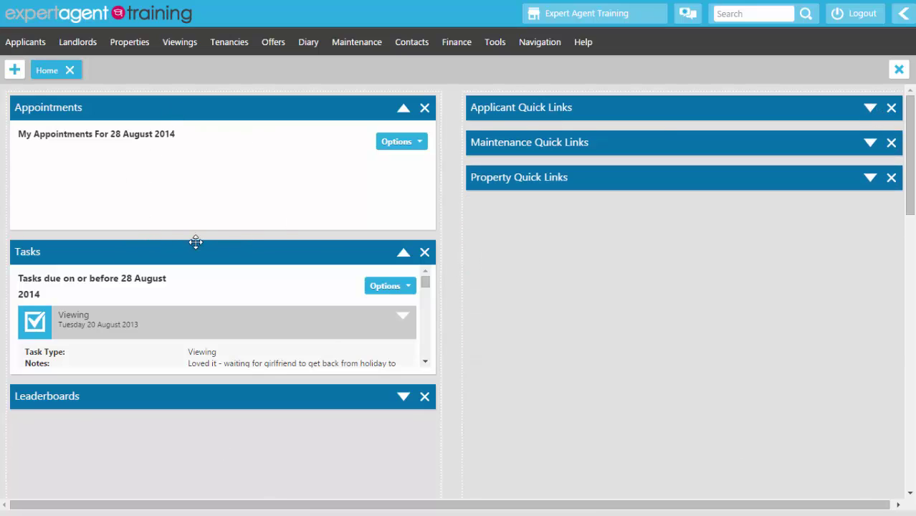
click(870, 109)
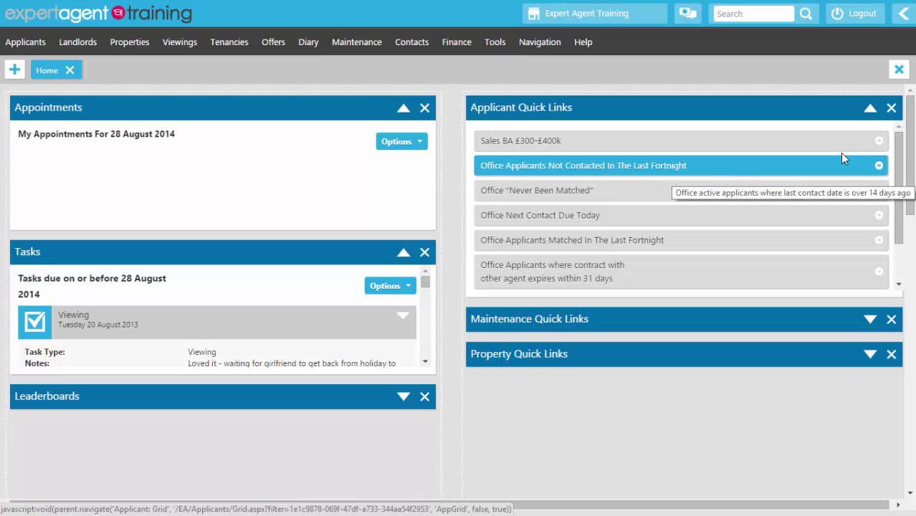
click(871, 108)
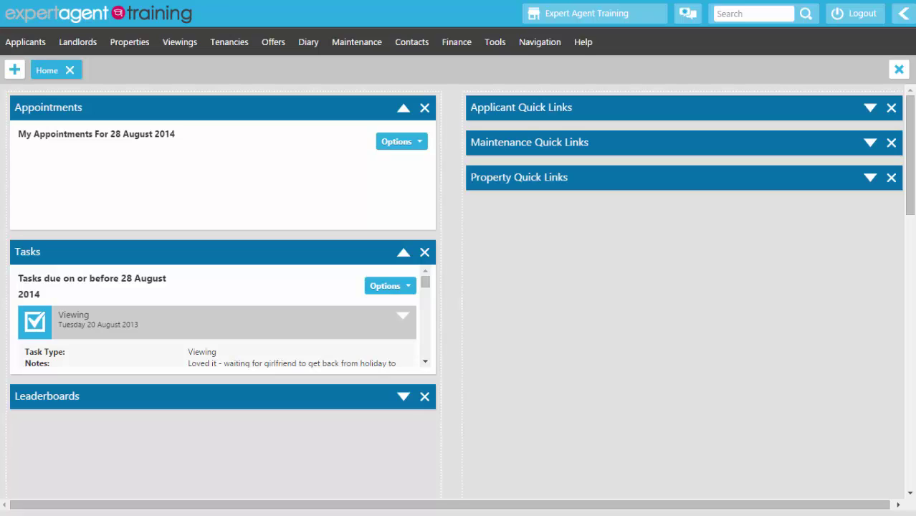
Step: Open My Profile from the Tools menu and bring up Configure My Team
mouse_move(503, 45)
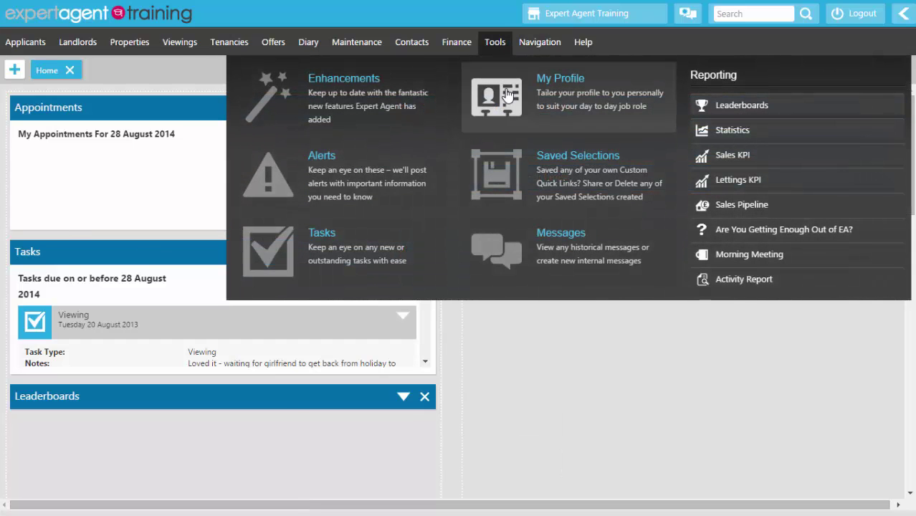
click(505, 92)
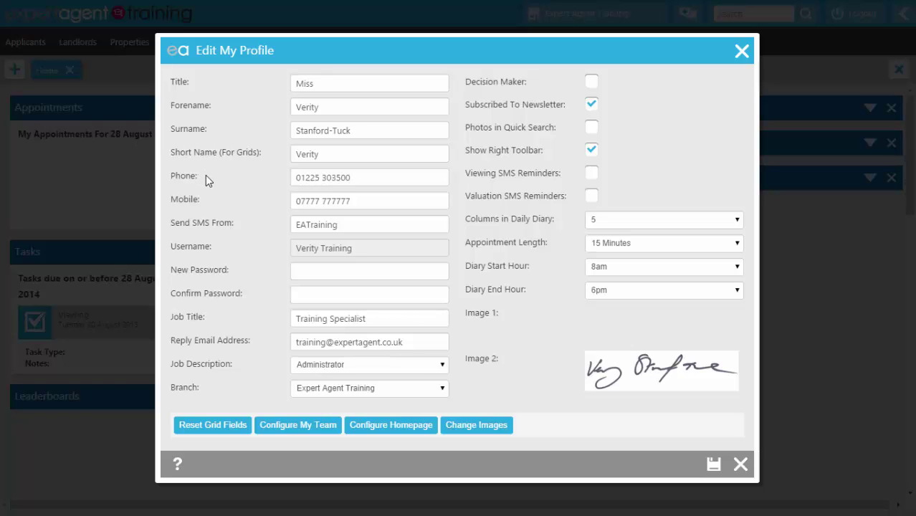
click(295, 430)
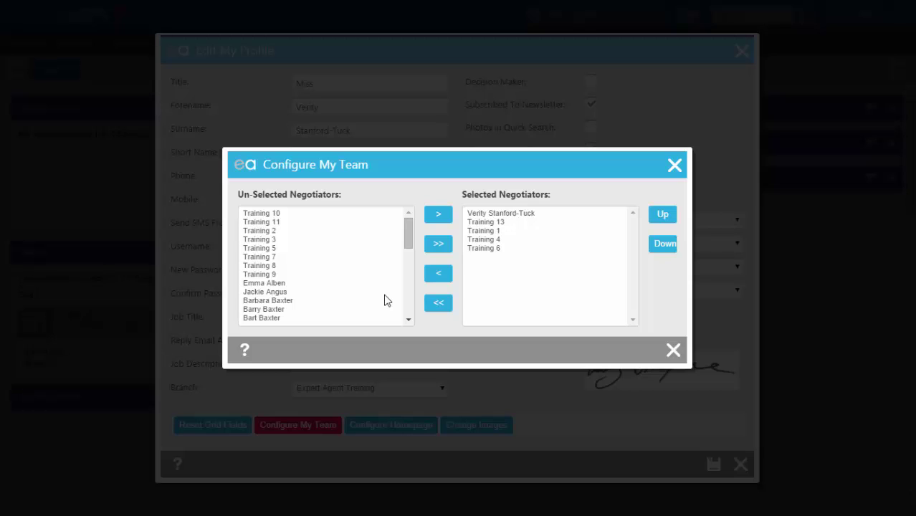
Step: Replace Training 6 with Training 3 in the selected team negotiators
click(493, 249)
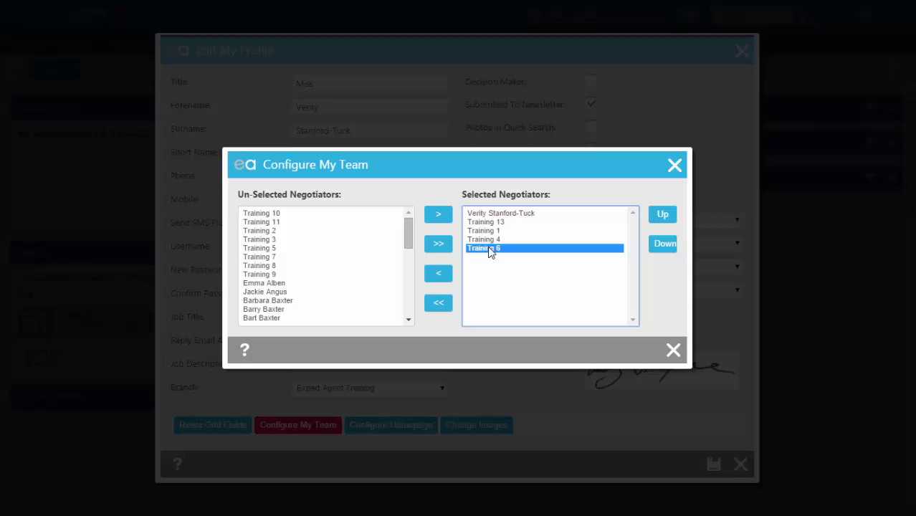
click(440, 280)
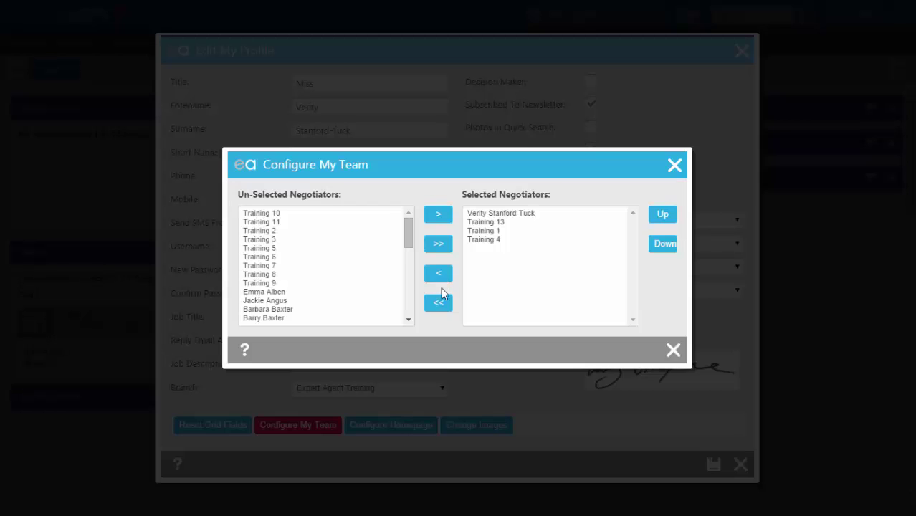
click(259, 242)
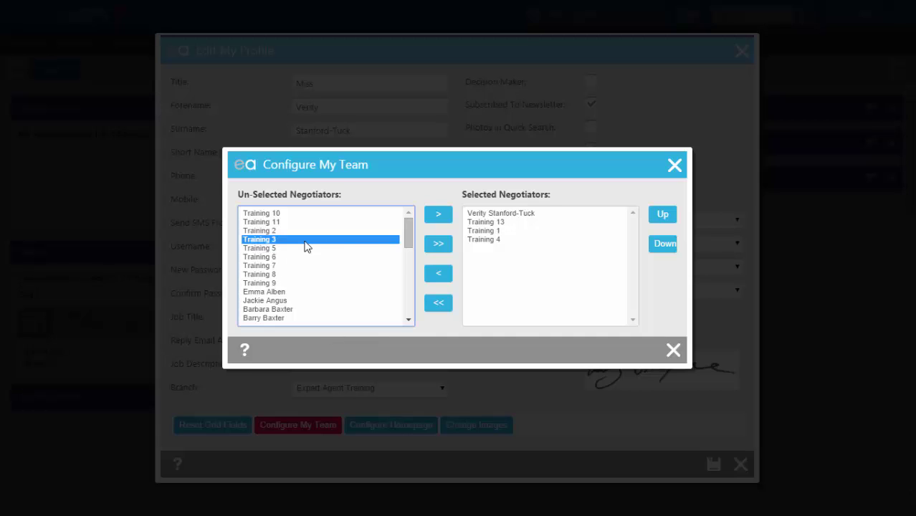
click(443, 216)
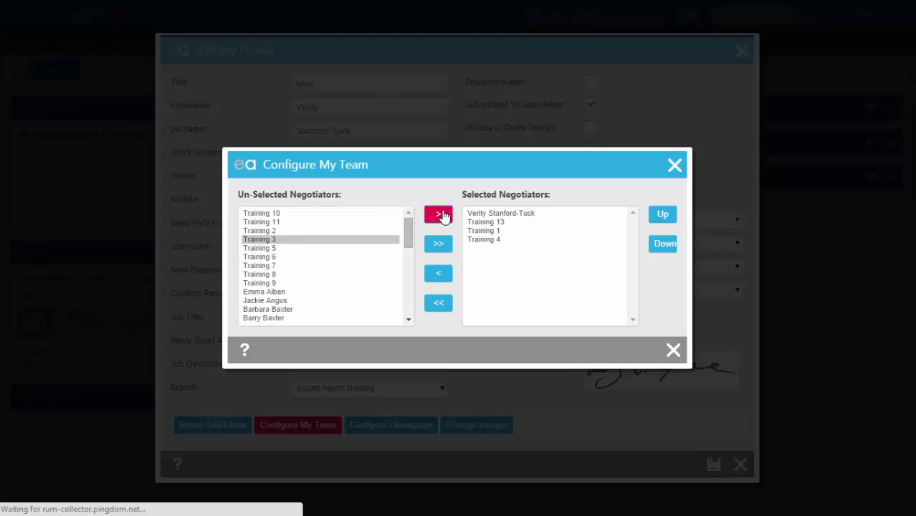
Step: Move Training 4 up above Training 1 and Training 13, then close the team dialog
click(486, 243)
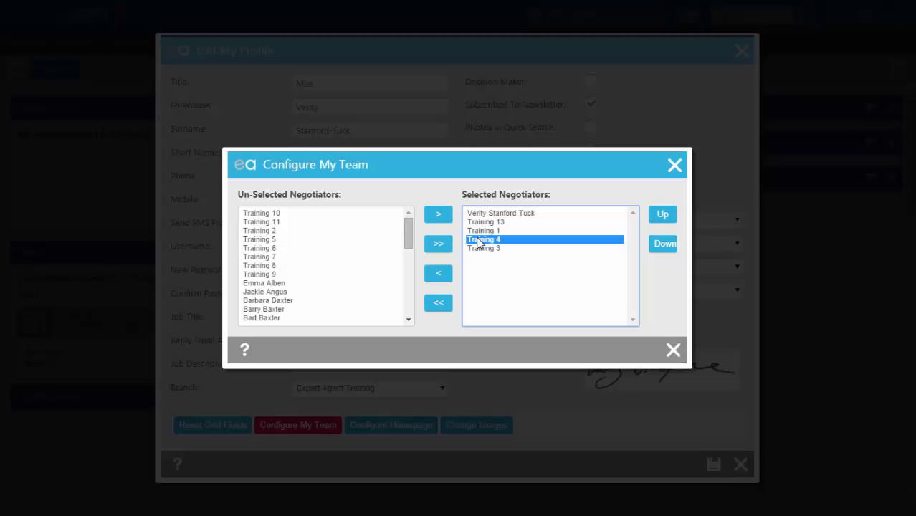
click(663, 215)
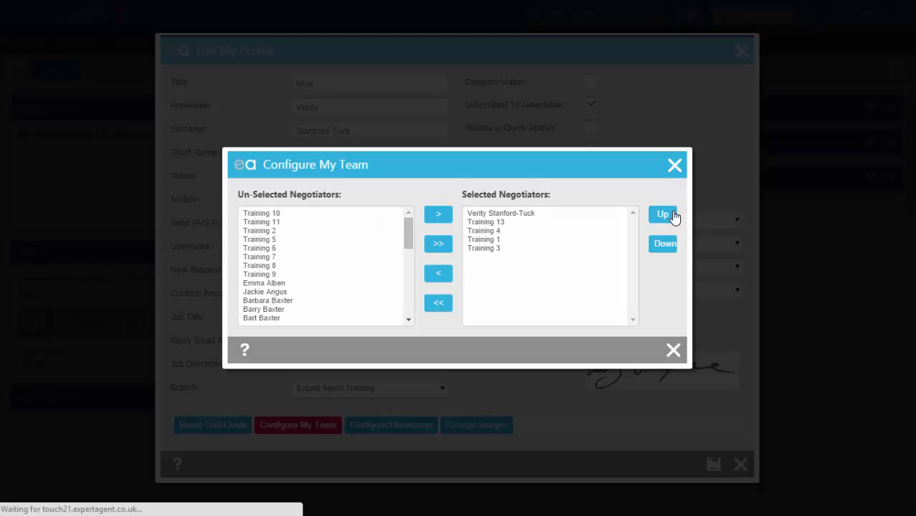
click(482, 232)
click(667, 217)
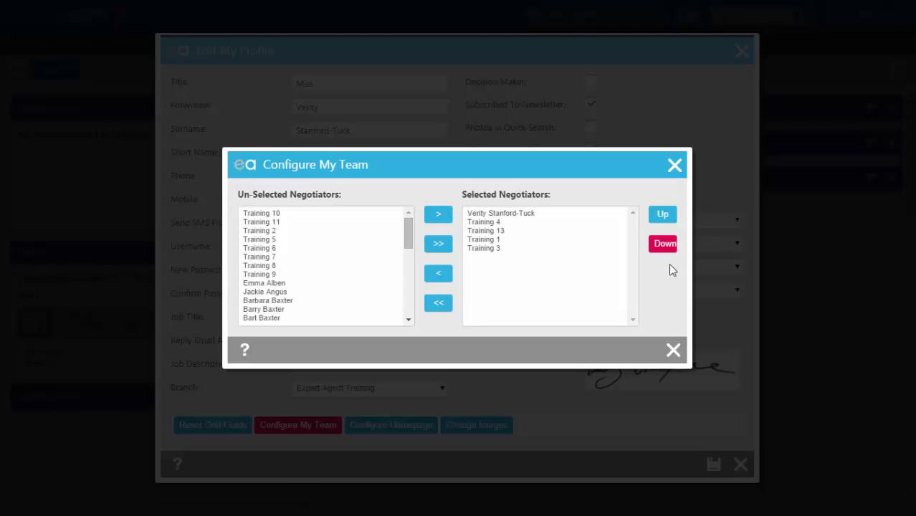
click(674, 350)
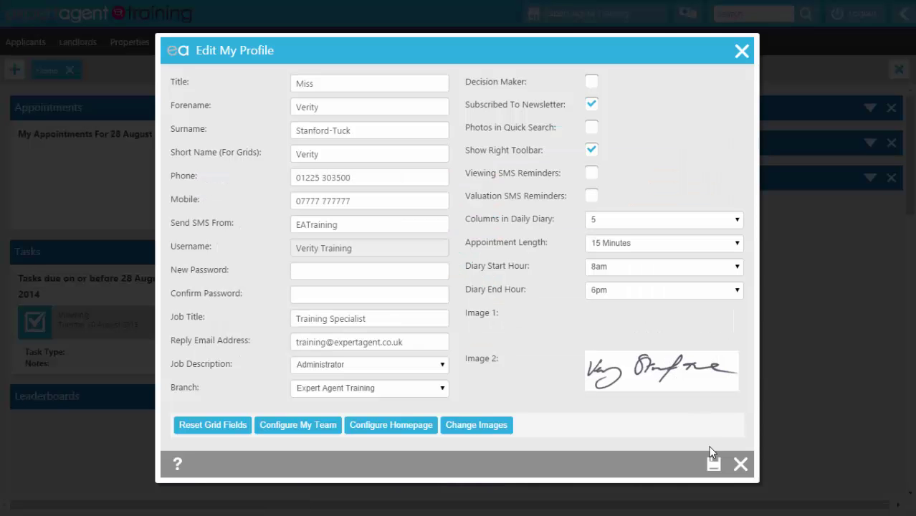
Step: Save Edit My Profile and go to the Applicants Dashboard
click(714, 466)
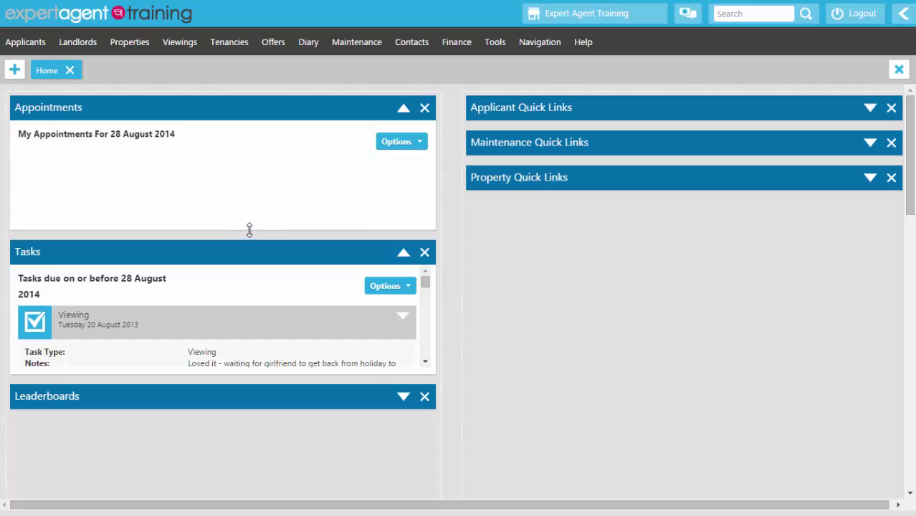
click(25, 44)
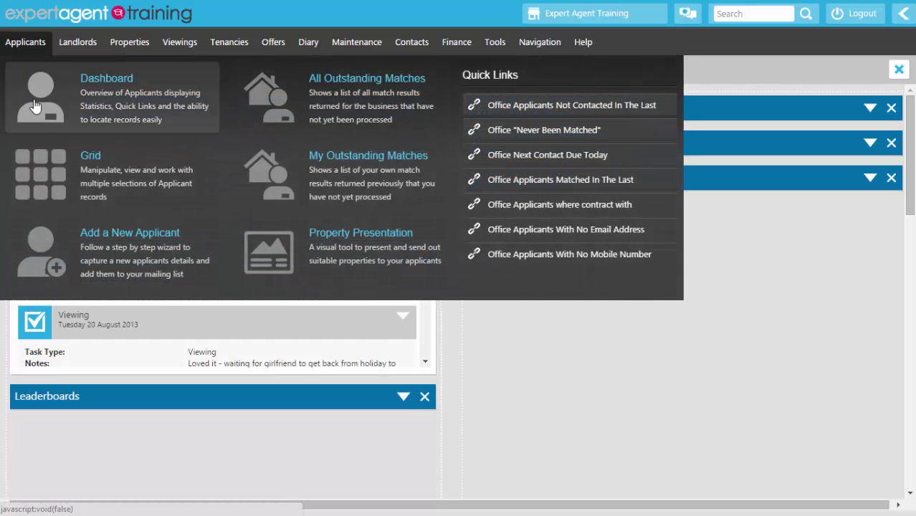
click(38, 116)
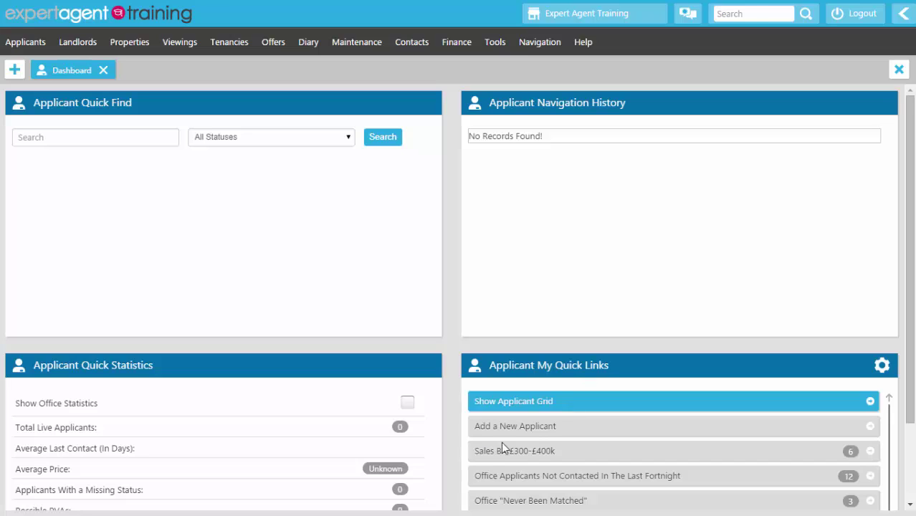
Step: Pick applicant My Quick Links like Sales BA £300-£400k and Office Applicants With No Email Address, and save
click(881, 364)
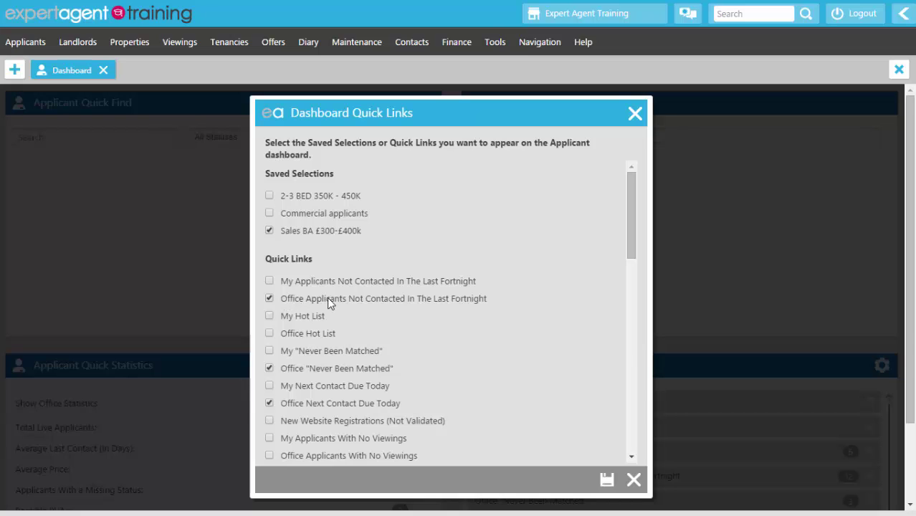
scroll(327, 298, down, 5)
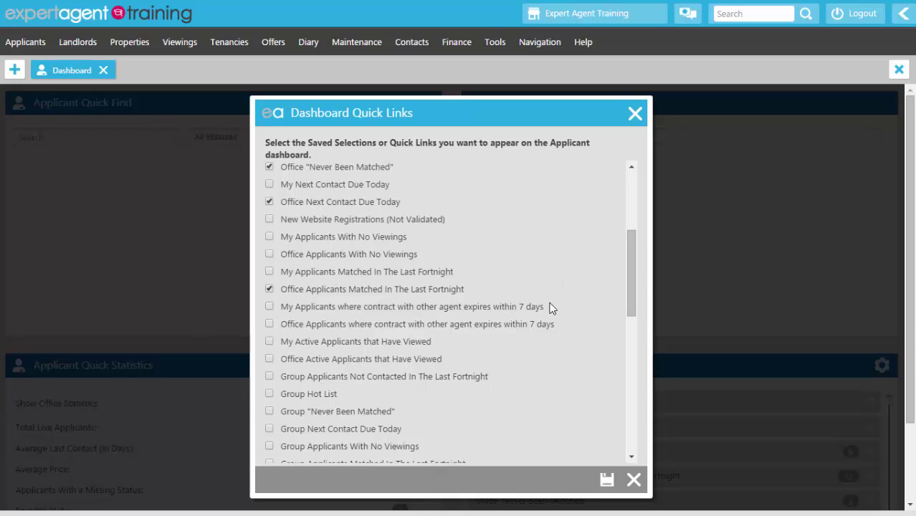
scroll(550, 307, down, 10)
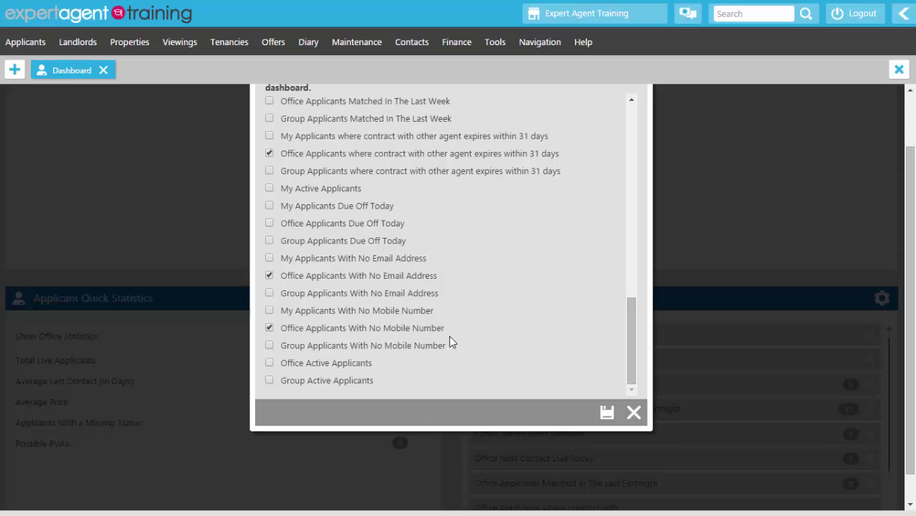
click(607, 414)
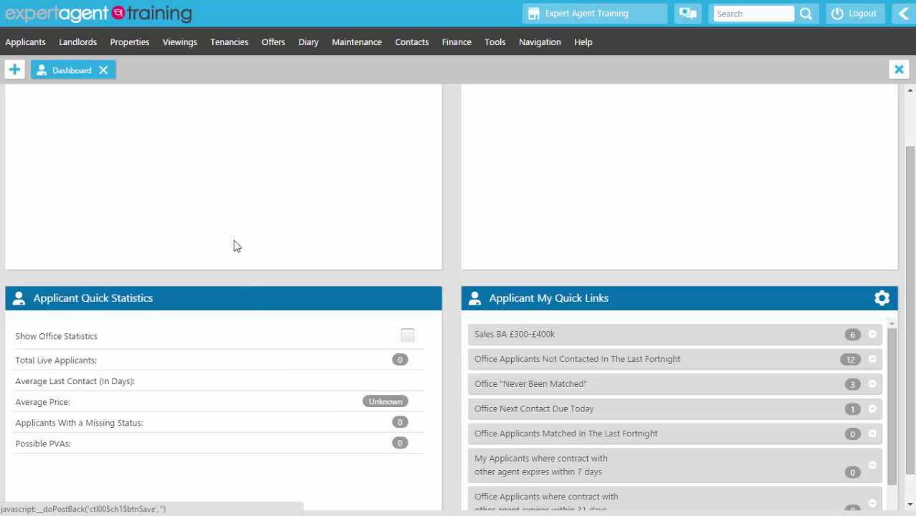
click(129, 50)
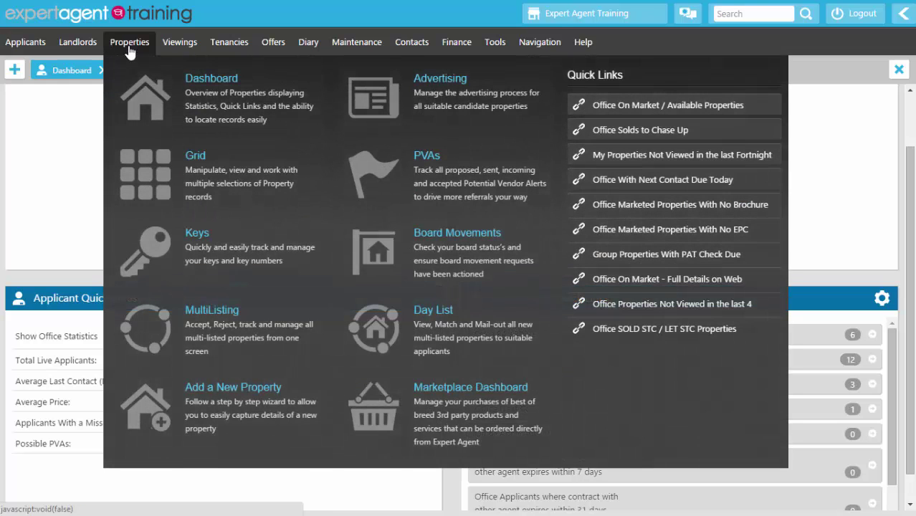
Step: Open the Property Dashboard and browse its Quick Links settings, closing without saving
click(140, 104)
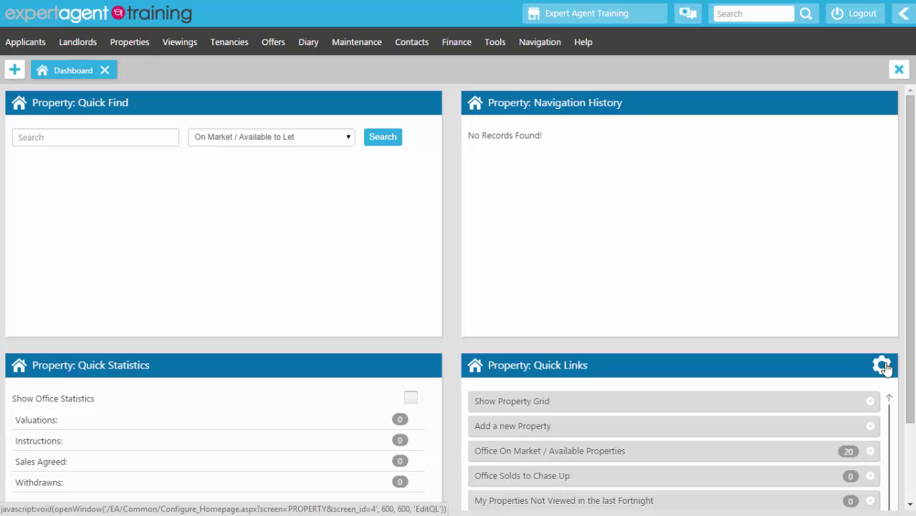
click(883, 366)
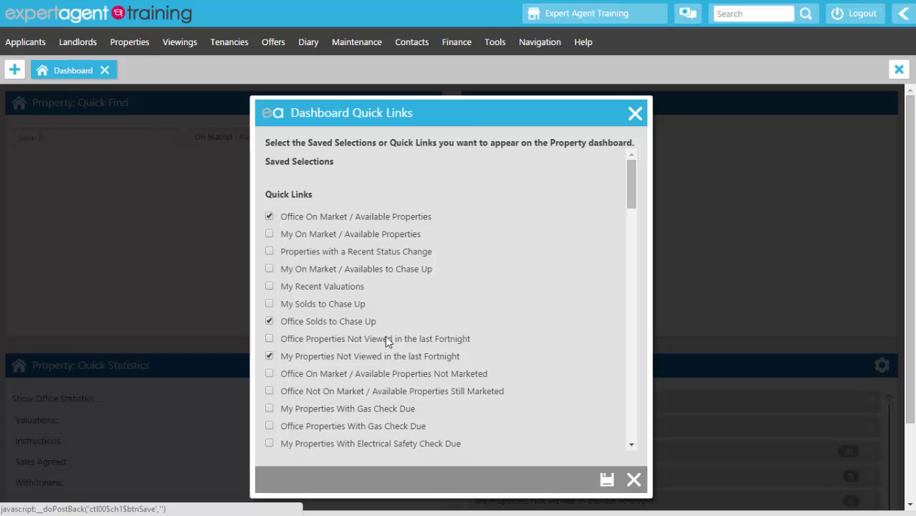
scroll(385, 336, down, 5)
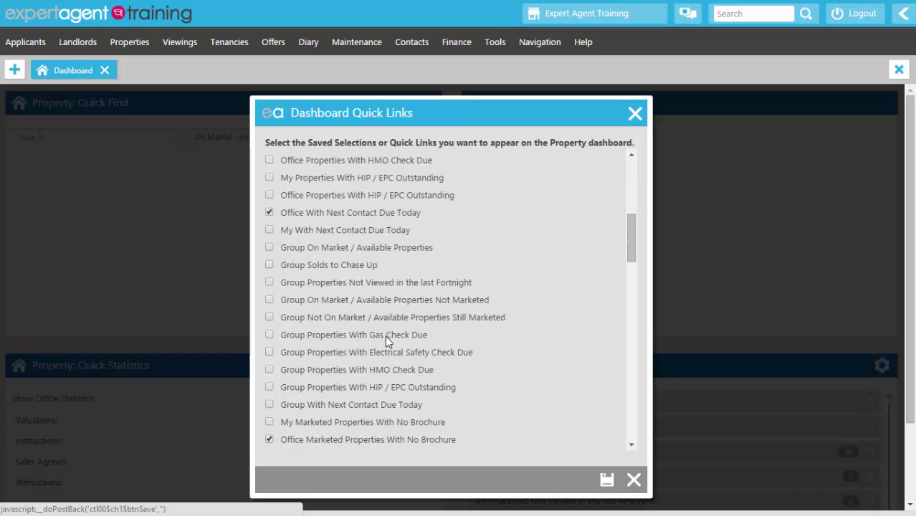
scroll(385, 336, down, 1)
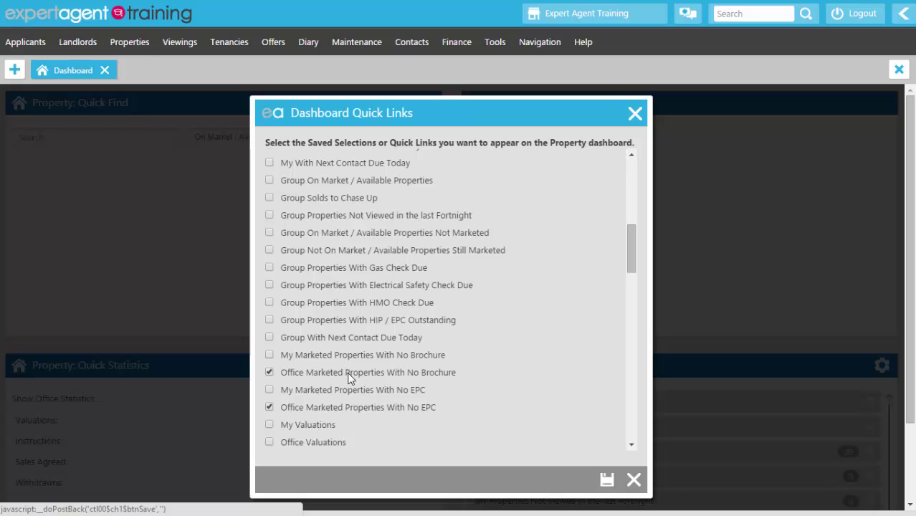
click(635, 481)
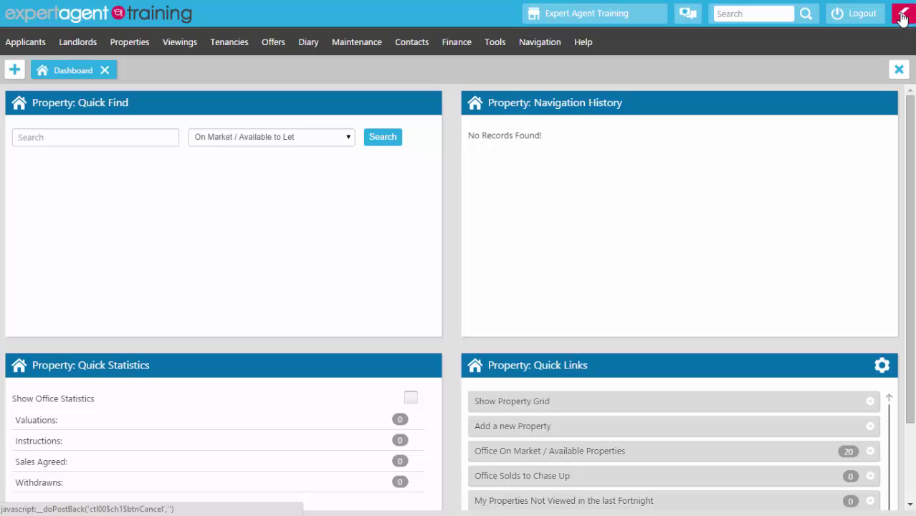
Step: Edit and save the side toolbar's applicant, property and viewing quick links, then hide the panel
click(903, 16)
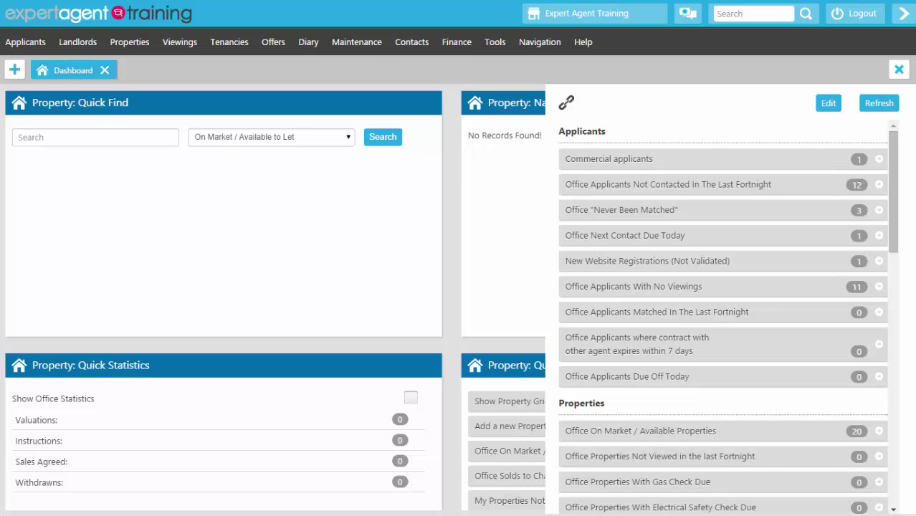
click(828, 102)
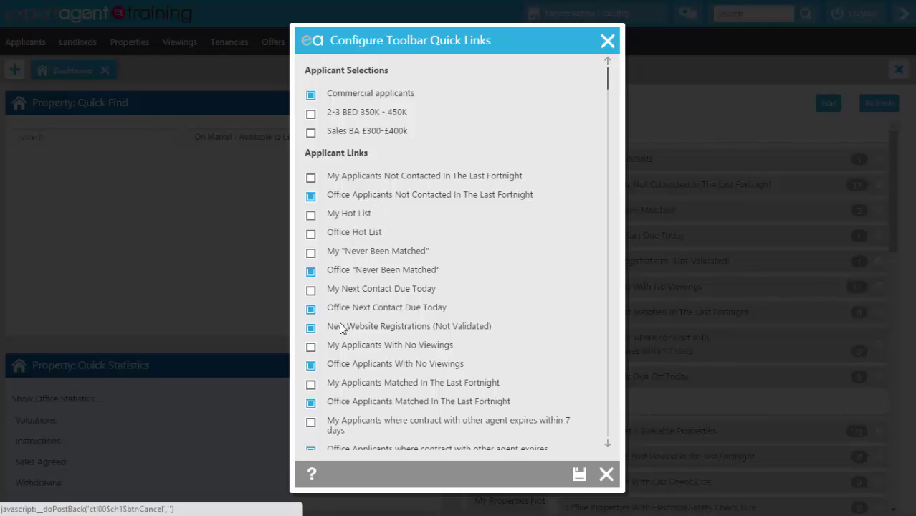
scroll(439, 233, down, 10)
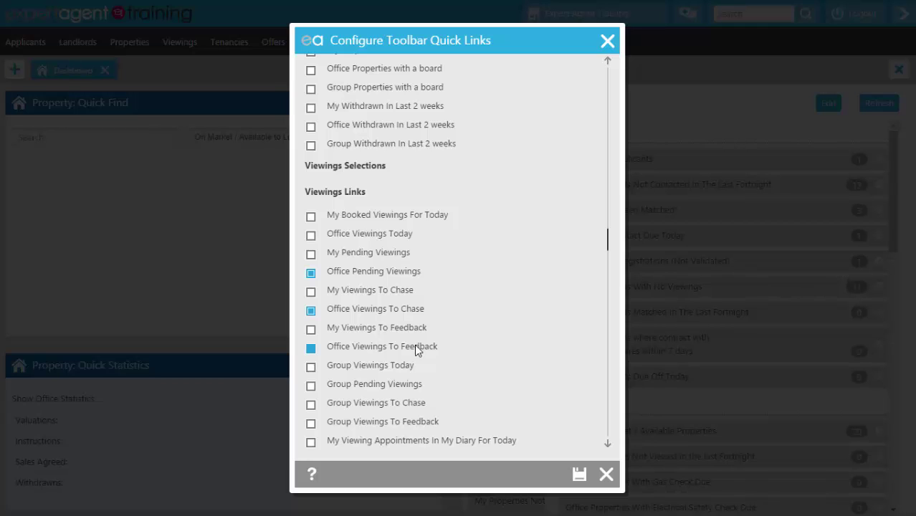
click(580, 474)
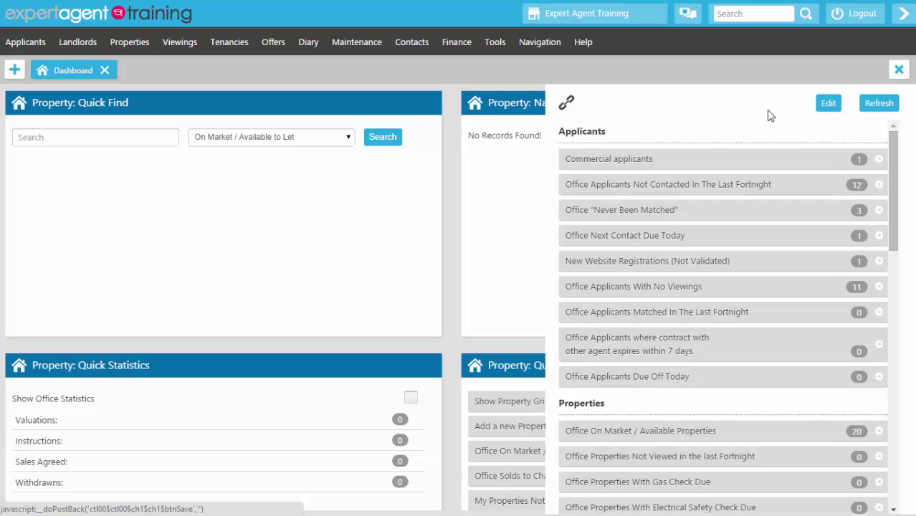
click(903, 14)
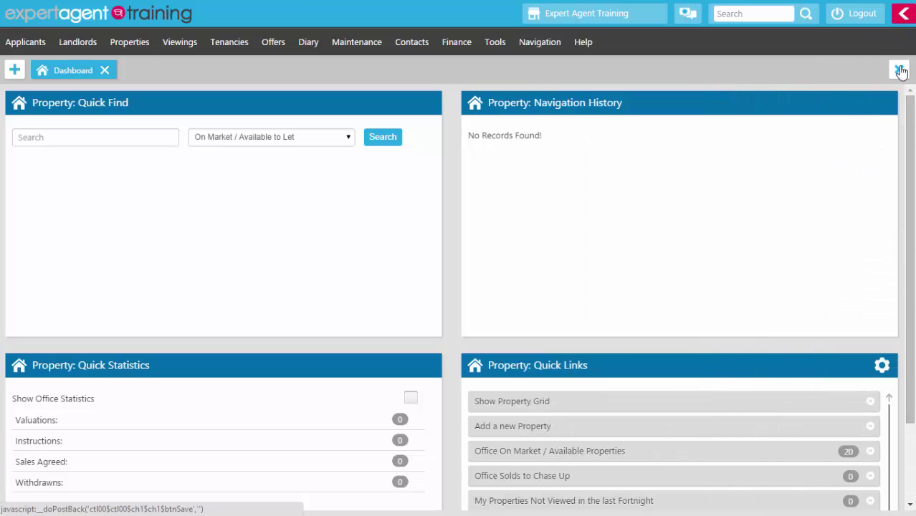
Step: Open the Applicants Grid of 12 active applicants and expand the current applicant's details panel
click(16, 43)
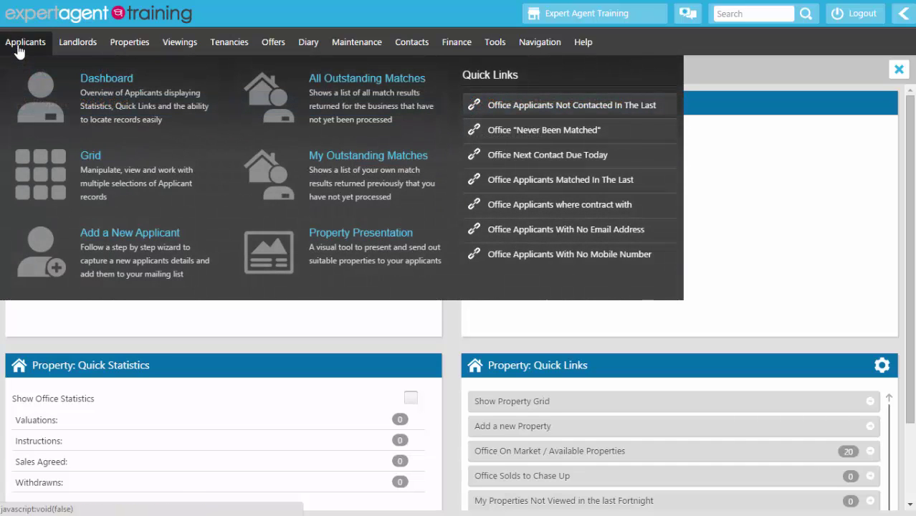
click(40, 174)
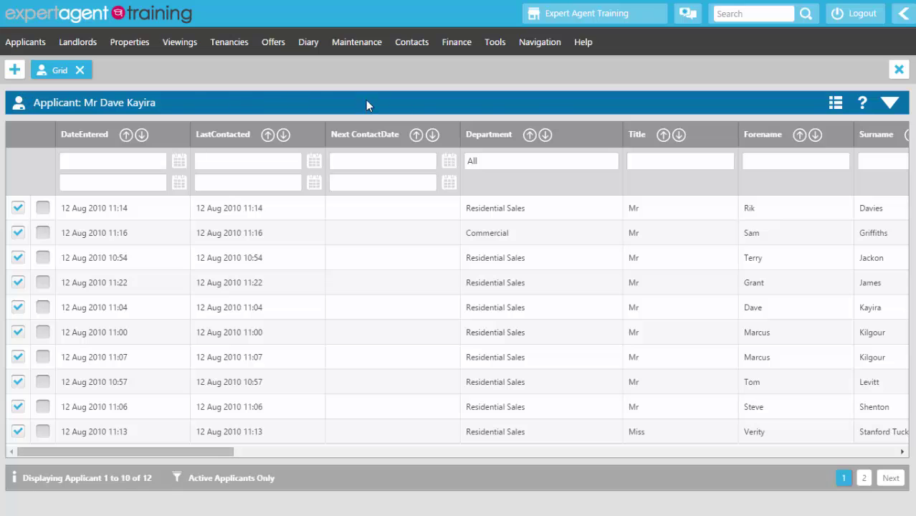
click(889, 104)
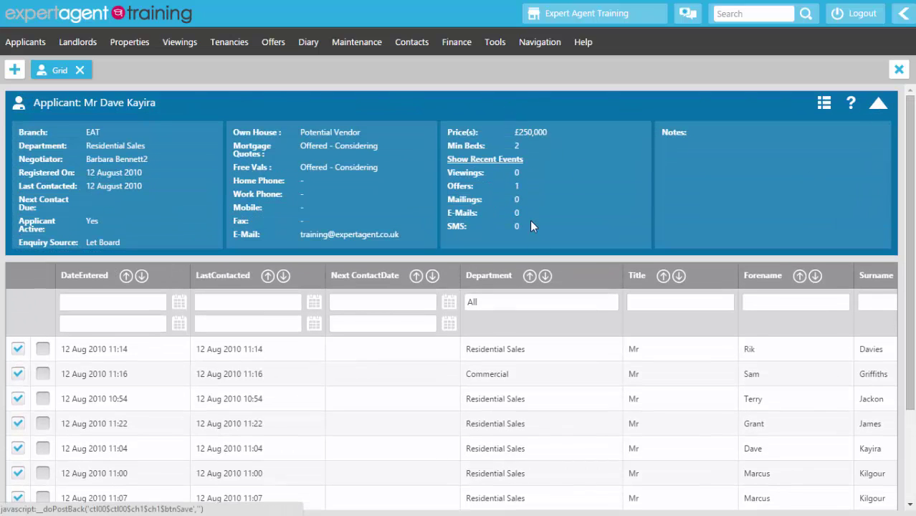
scroll(540, 452, down, 2)
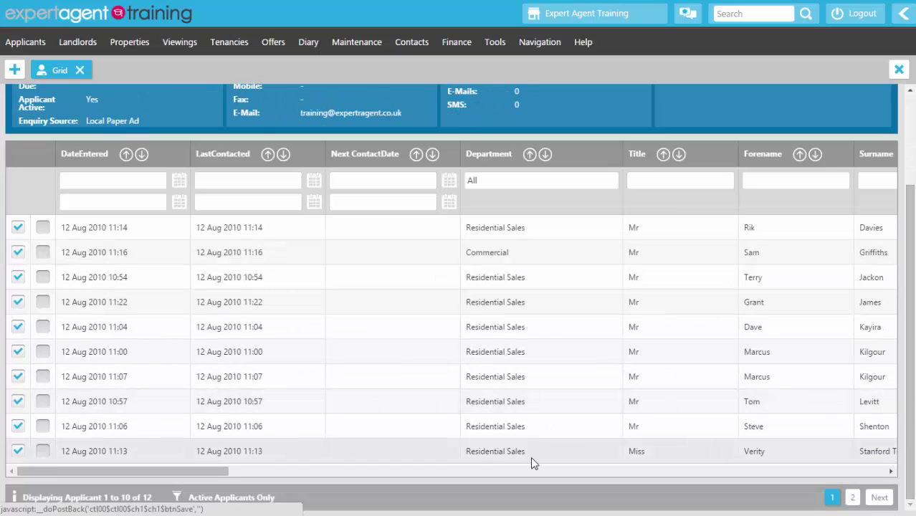
scroll(530, 457, up, 2)
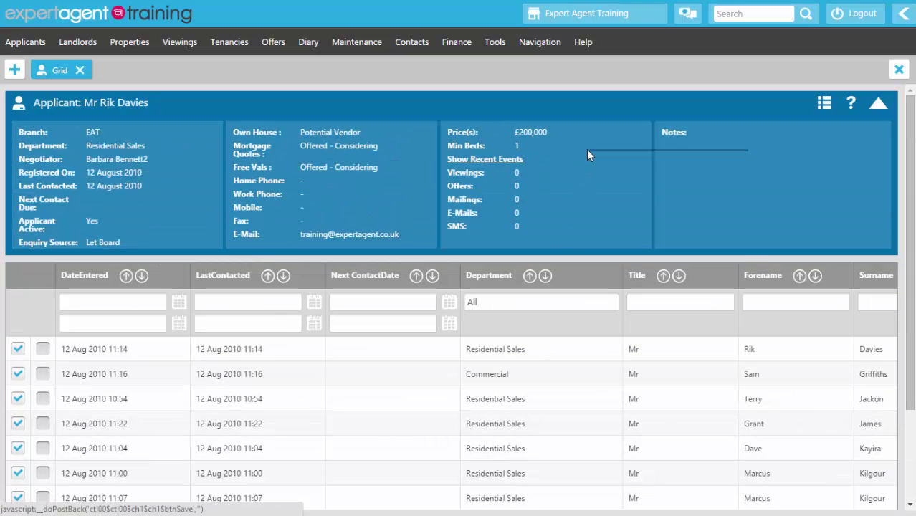
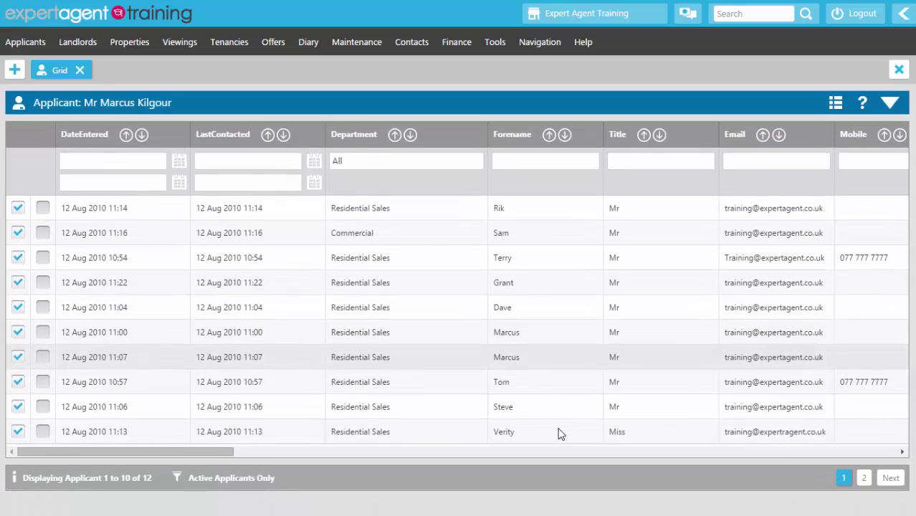
Step: In the applicant grid's Choose Columns settings, move Next ContactDate up four places
right_click(515, 105)
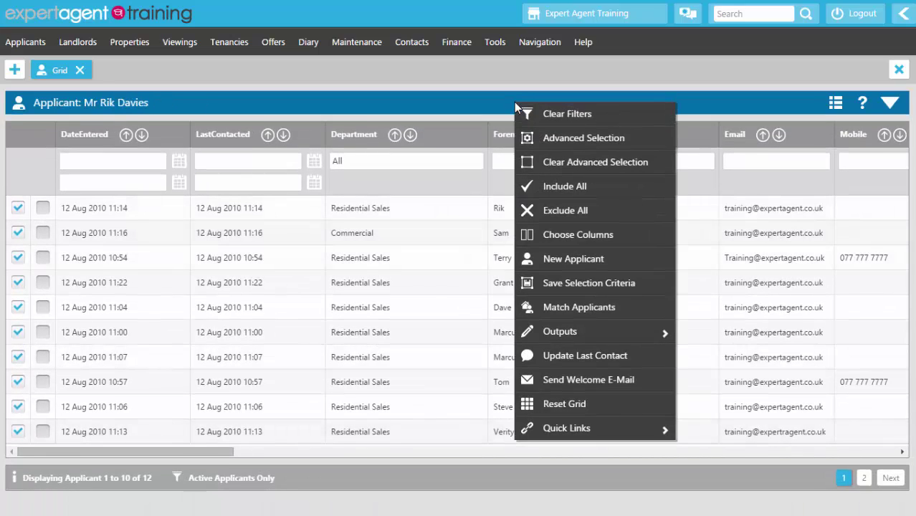
click(580, 237)
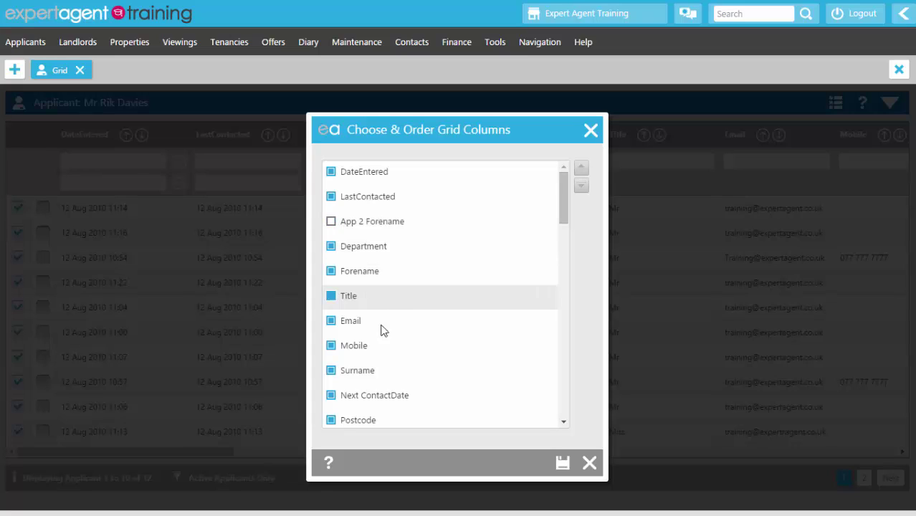
click(370, 404)
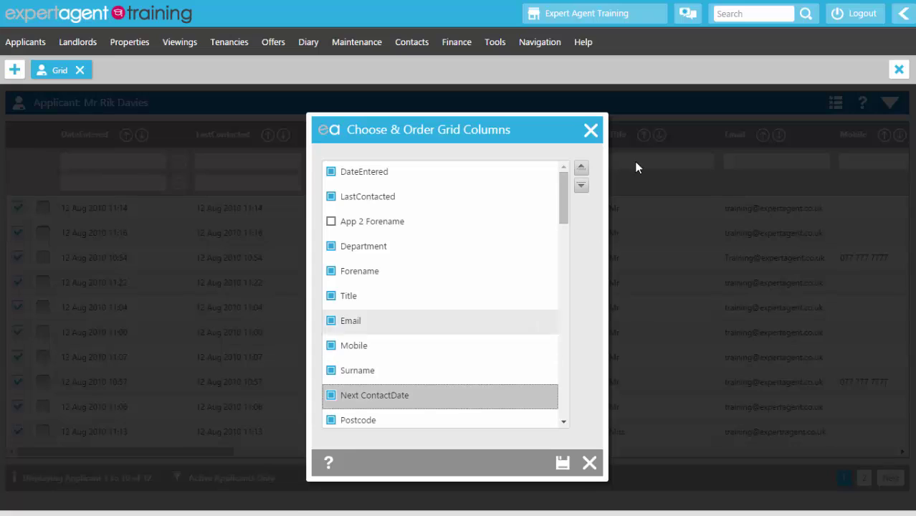
click(582, 167)
click(581, 168)
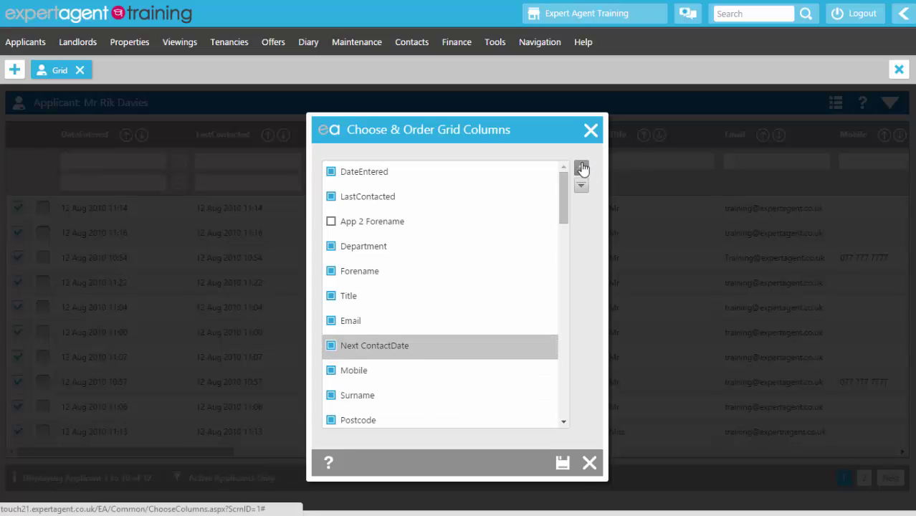
click(582, 168)
click(581, 168)
click(581, 167)
click(582, 168)
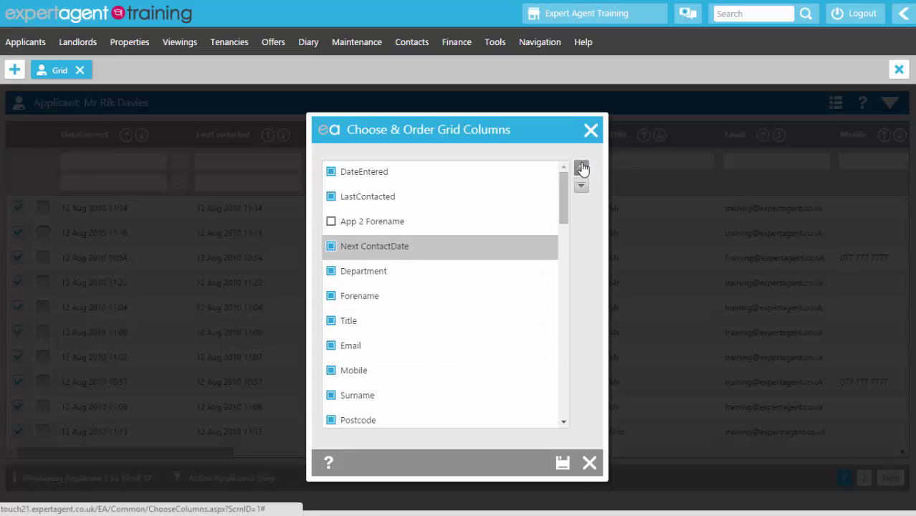
Step: Reposition the Active column so it sits just below Next ContactDate
scroll(545, 224, down, 2)
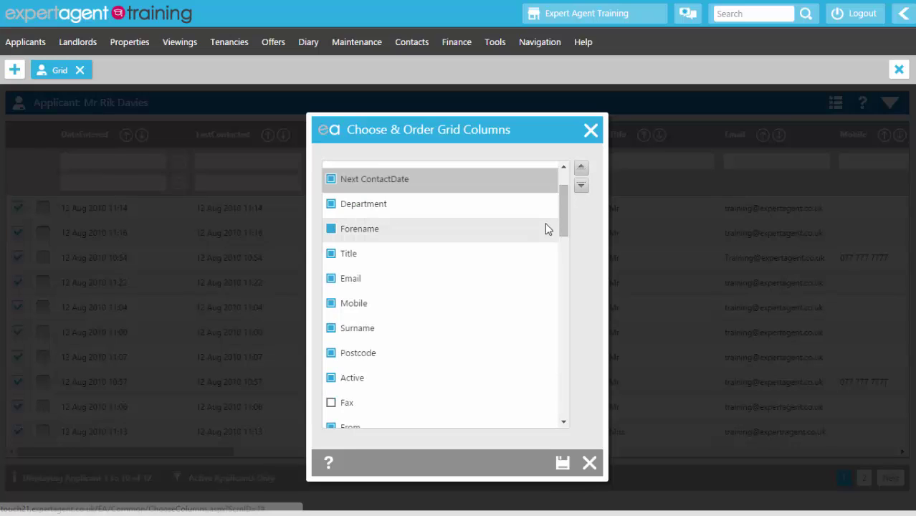
click(370, 309)
click(582, 167)
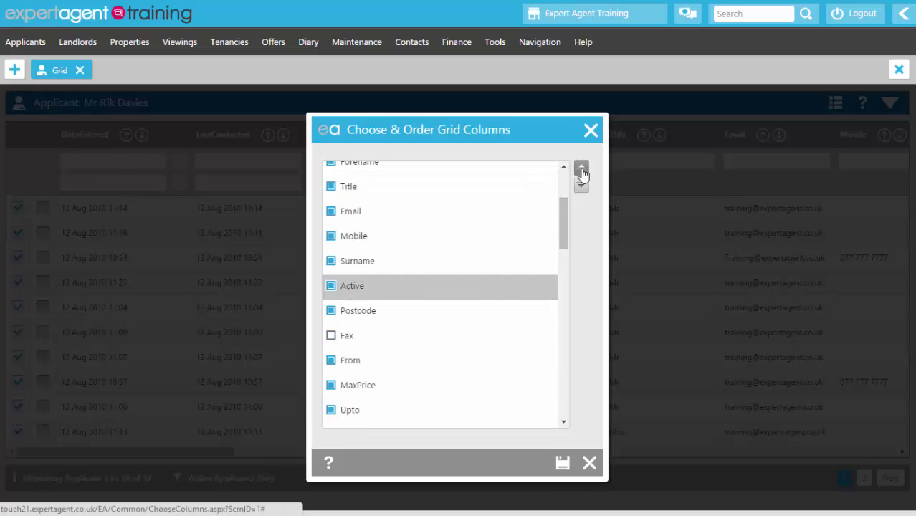
click(581, 168)
click(581, 168)
click(581, 168)
click(582, 167)
click(581, 168)
click(582, 170)
click(581, 170)
click(581, 170)
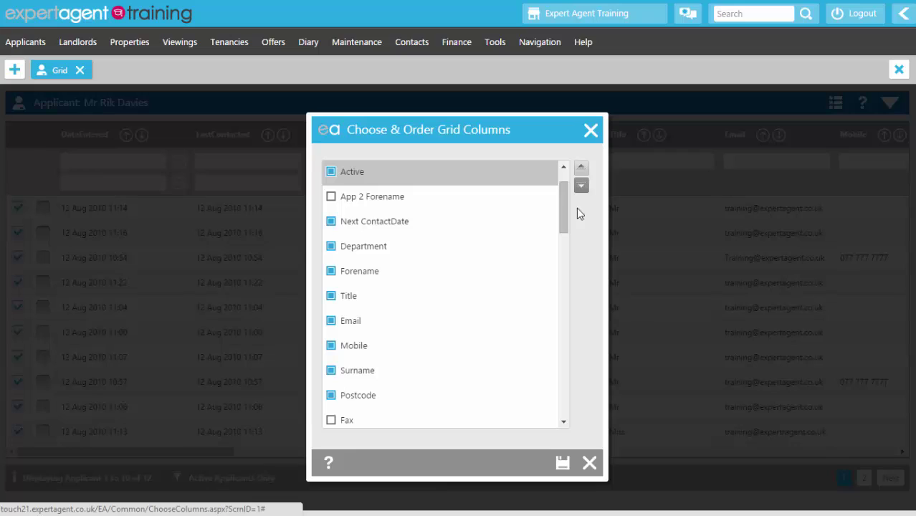
click(582, 187)
click(581, 188)
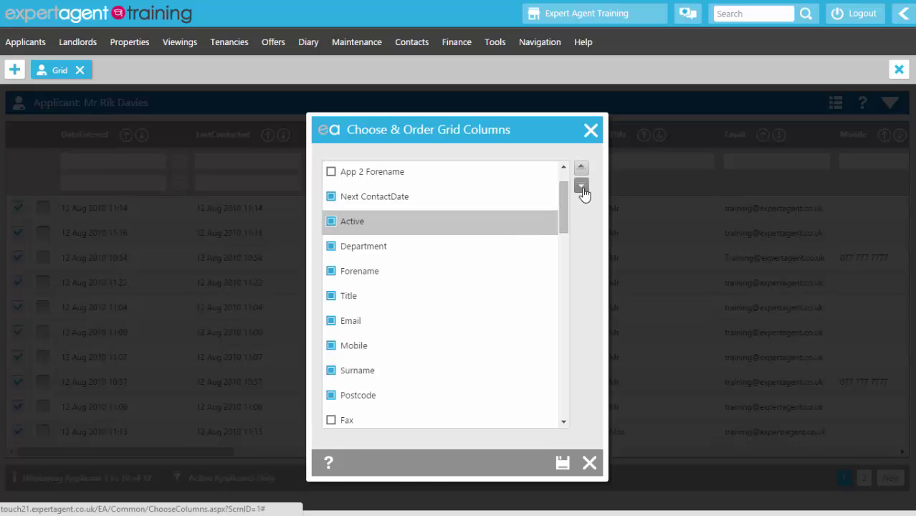
Step: Move Title above Forename, Department to the top, Surname above Email, and save the order
click(405, 295)
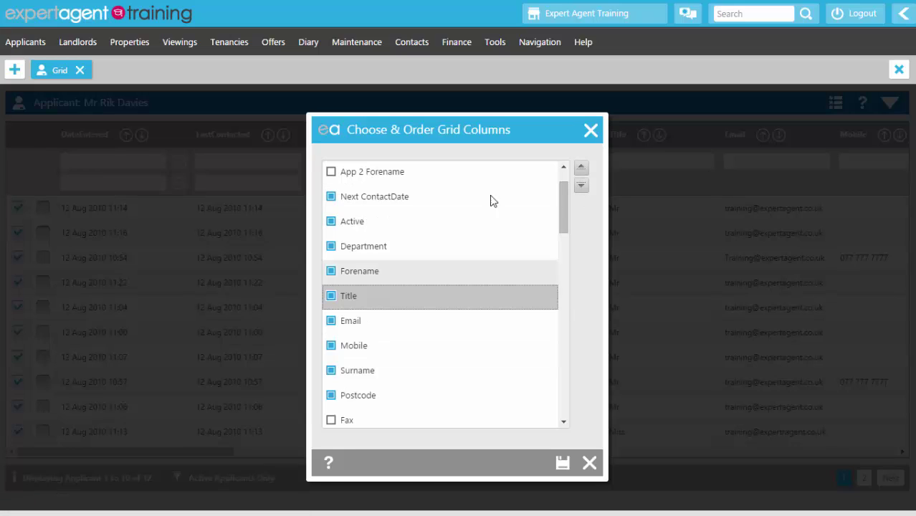
click(580, 171)
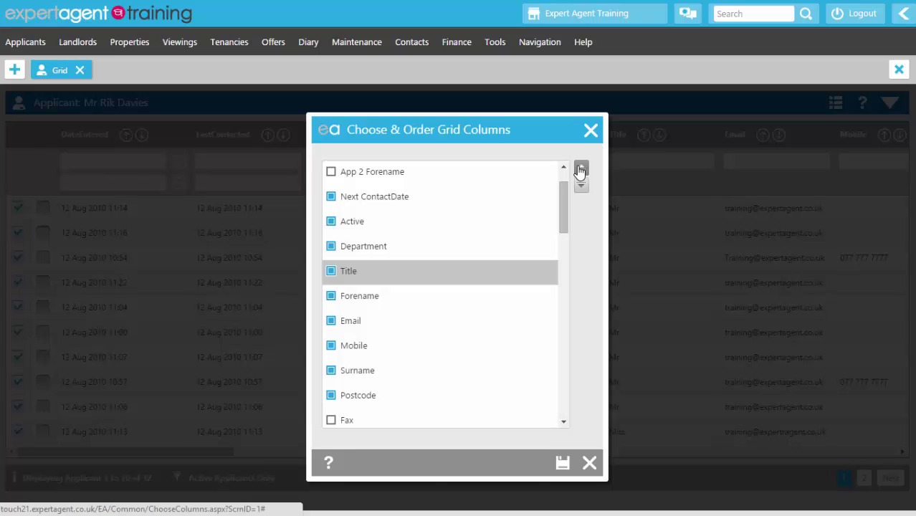
click(372, 248)
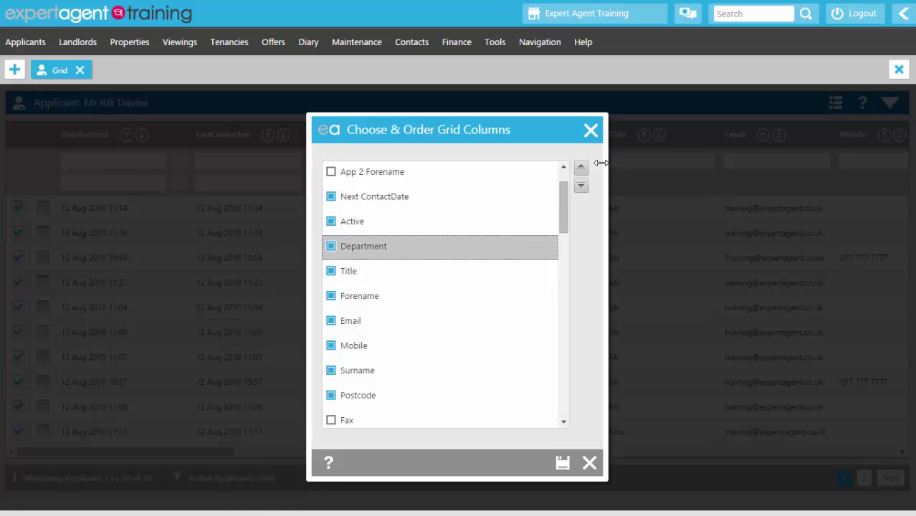
click(582, 168)
click(582, 169)
click(582, 169)
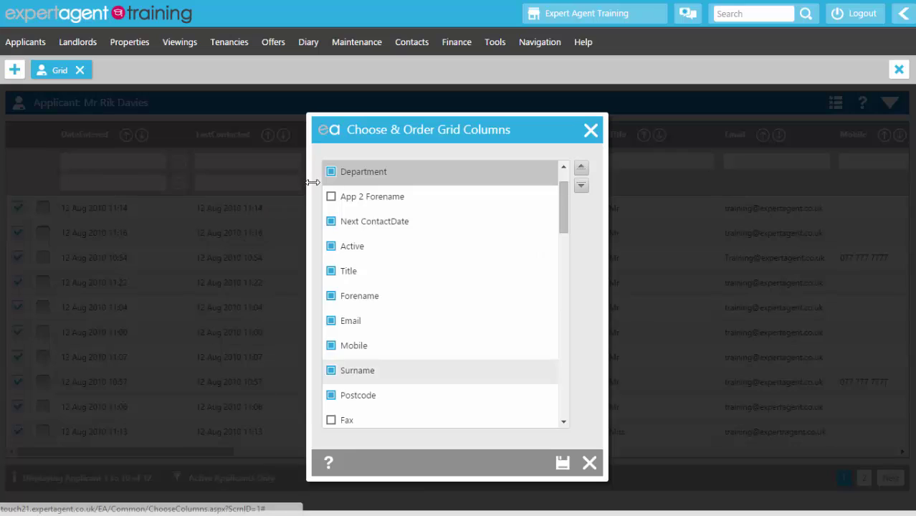
click(369, 372)
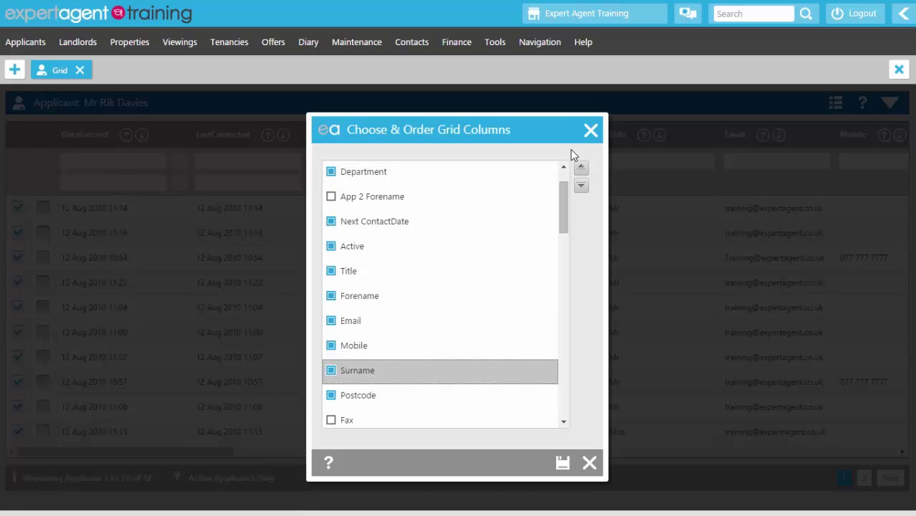
click(581, 167)
click(581, 168)
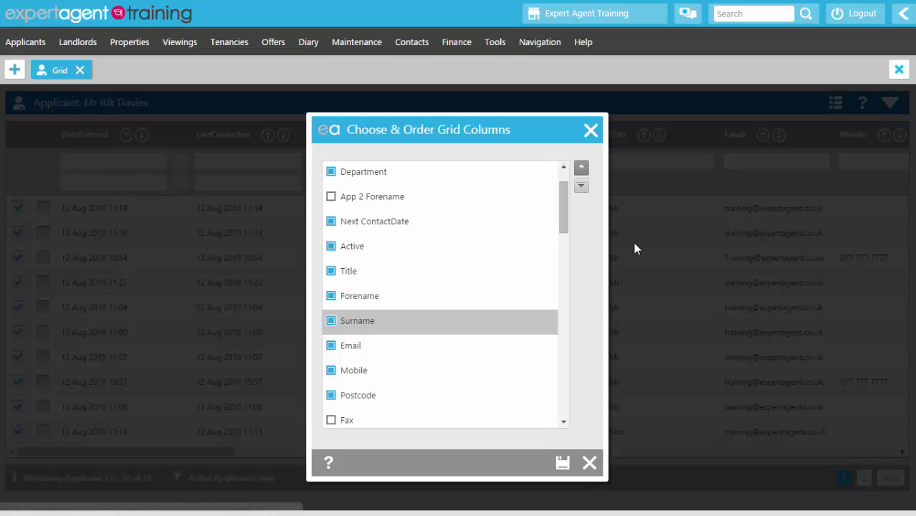
click(565, 466)
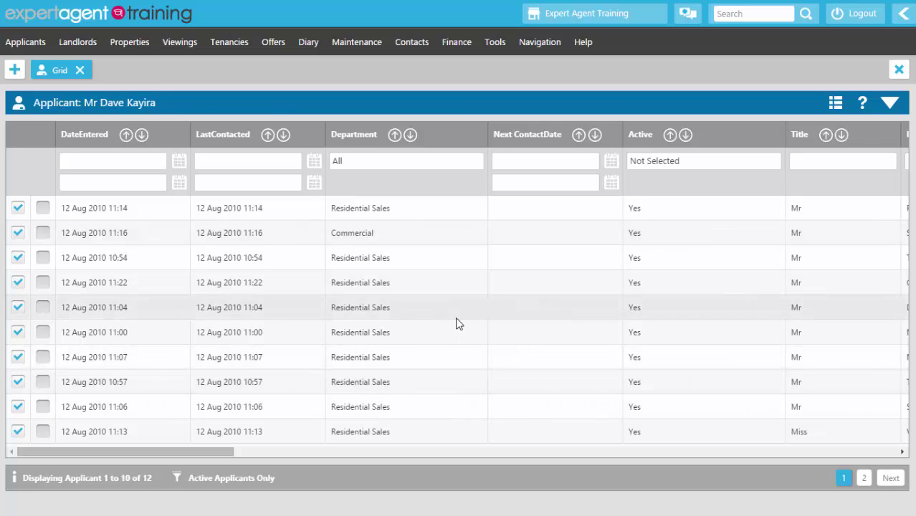
Step: Switch to the Property grid from the Properties menu
click(130, 43)
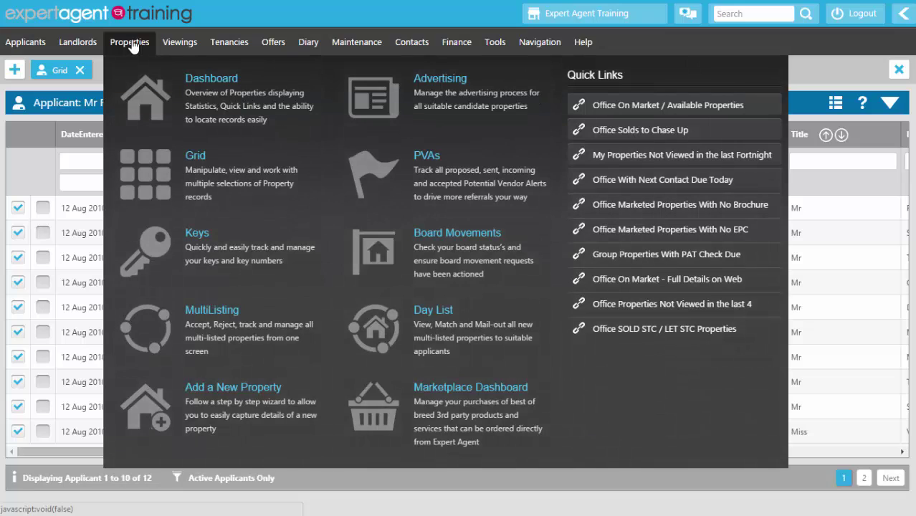
click(139, 185)
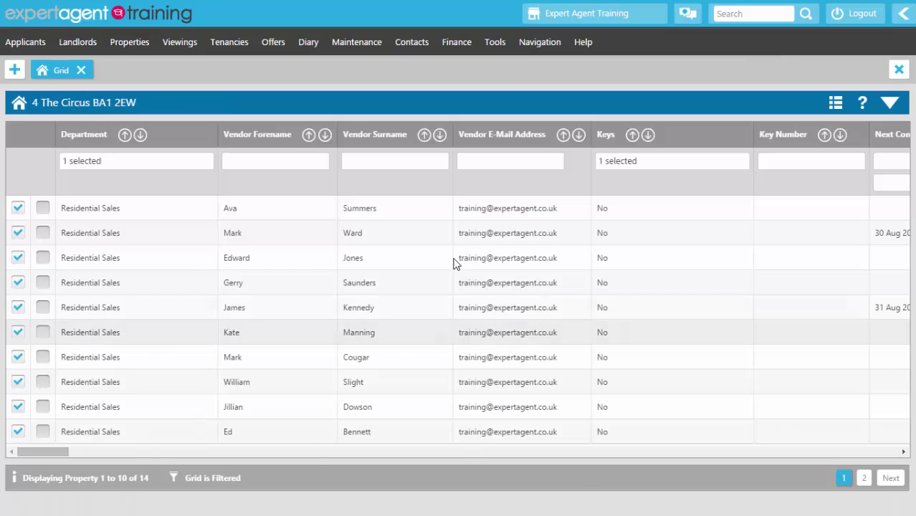
Step: Open the property grid's Choose Columns settings and save them unchanged
right_click(412, 108)
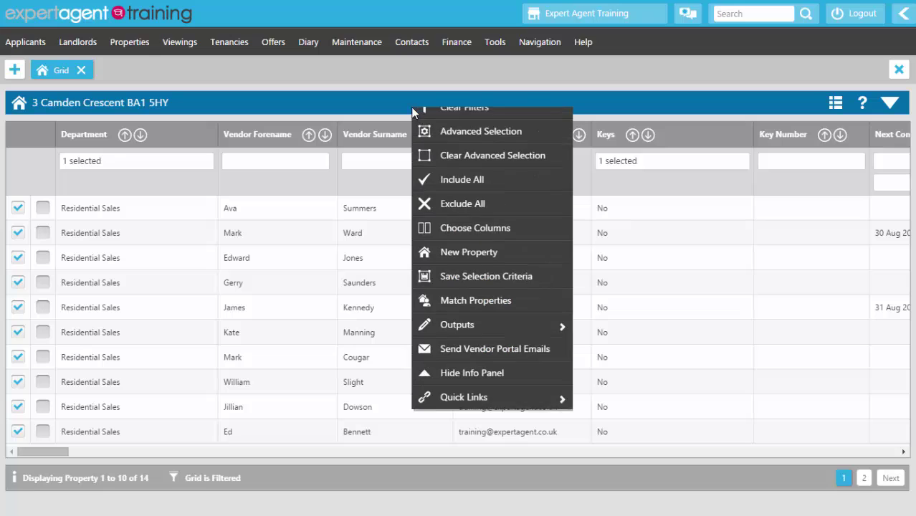
click(430, 240)
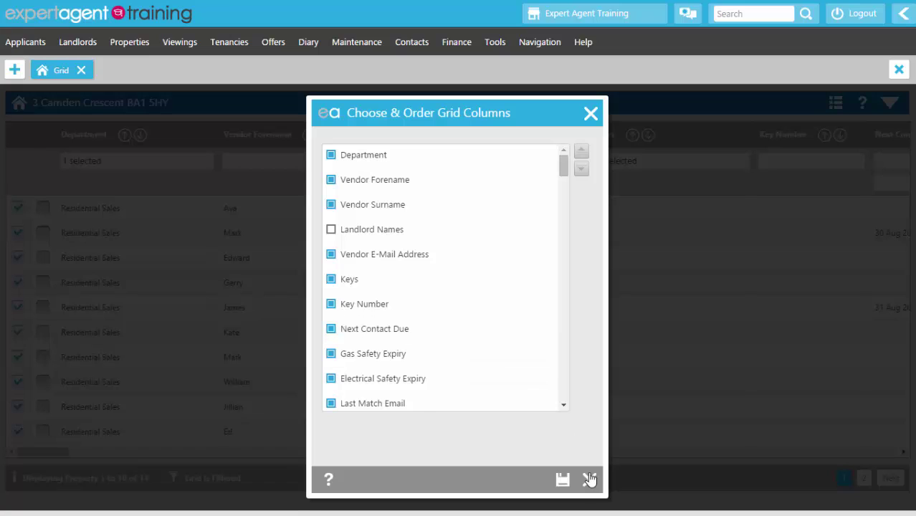
click(563, 480)
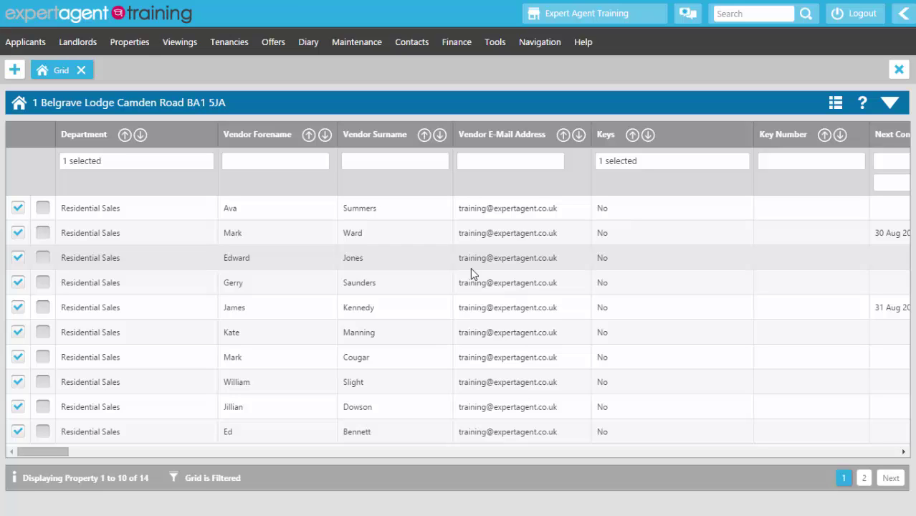
Step: Untick the Key Number column in Choose Columns and save
right_click(464, 106)
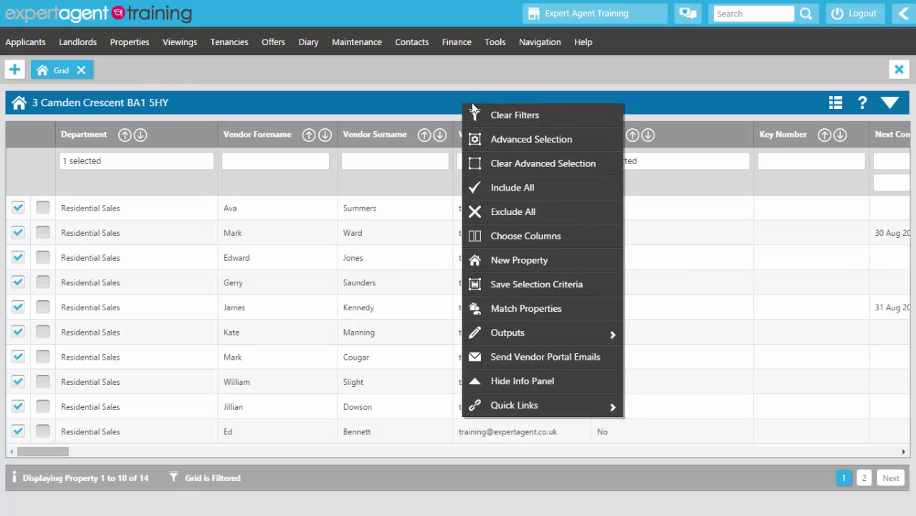
click(492, 238)
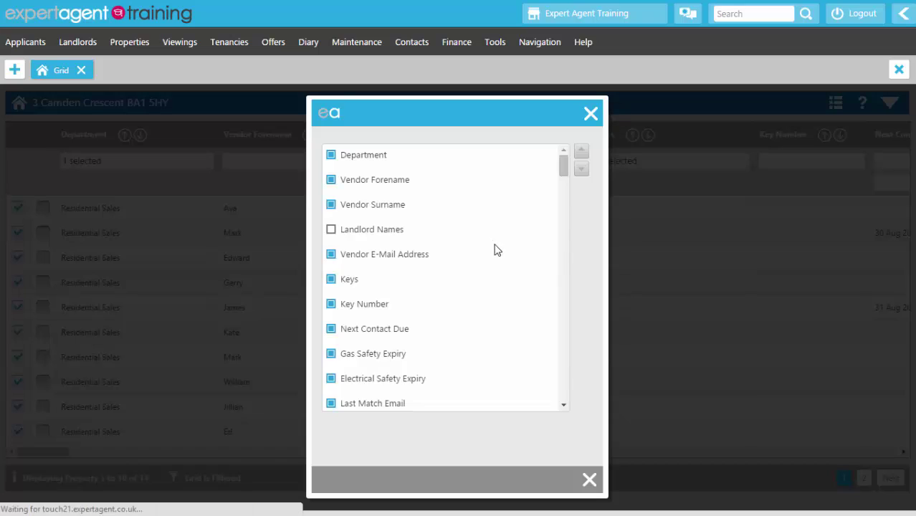
click(331, 303)
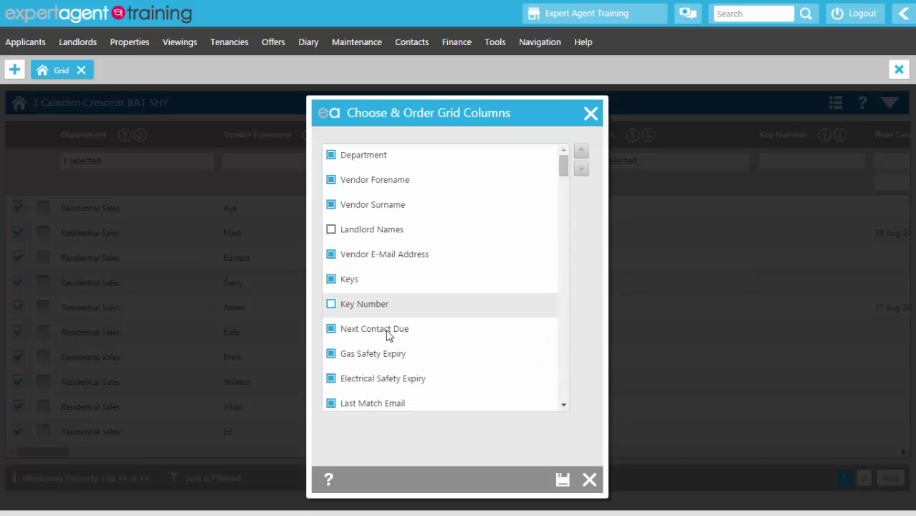
click(562, 479)
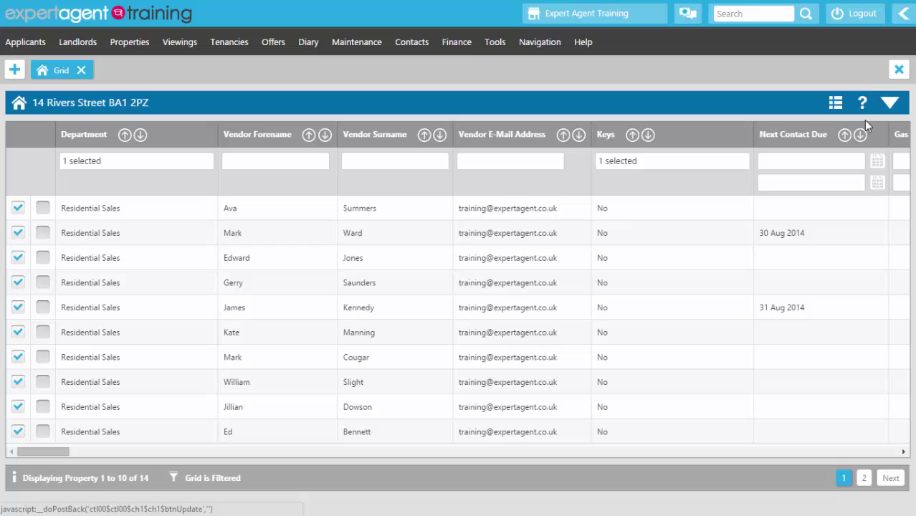
Step: Set the Next Contact Due filter to run from Today to 1 weeks time
click(876, 168)
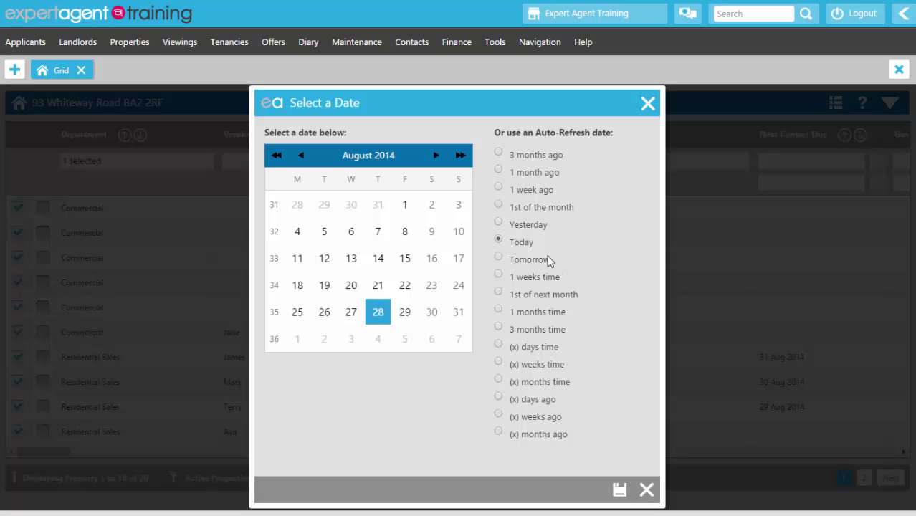
click(620, 490)
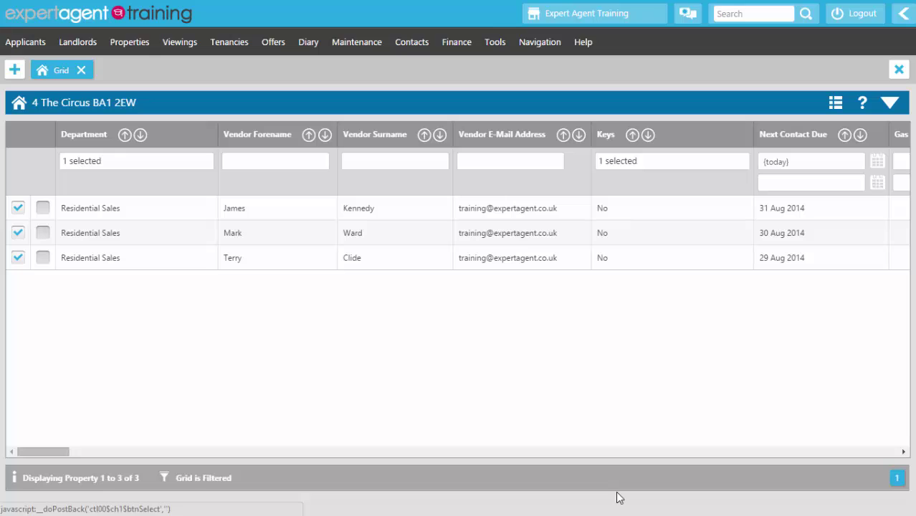
click(878, 185)
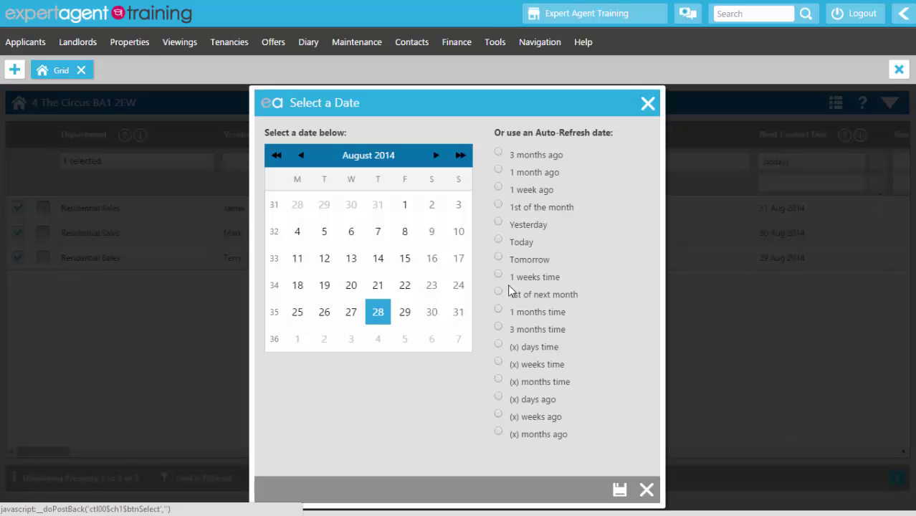
click(497, 277)
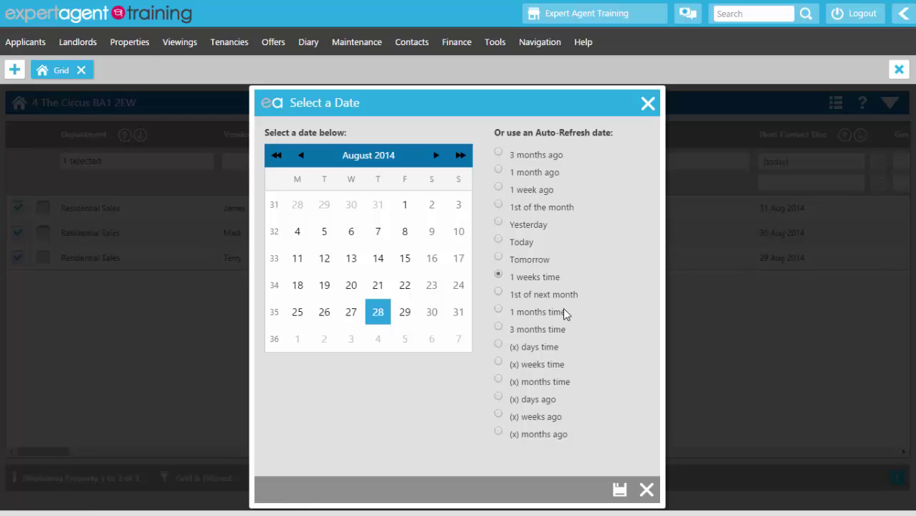
click(616, 490)
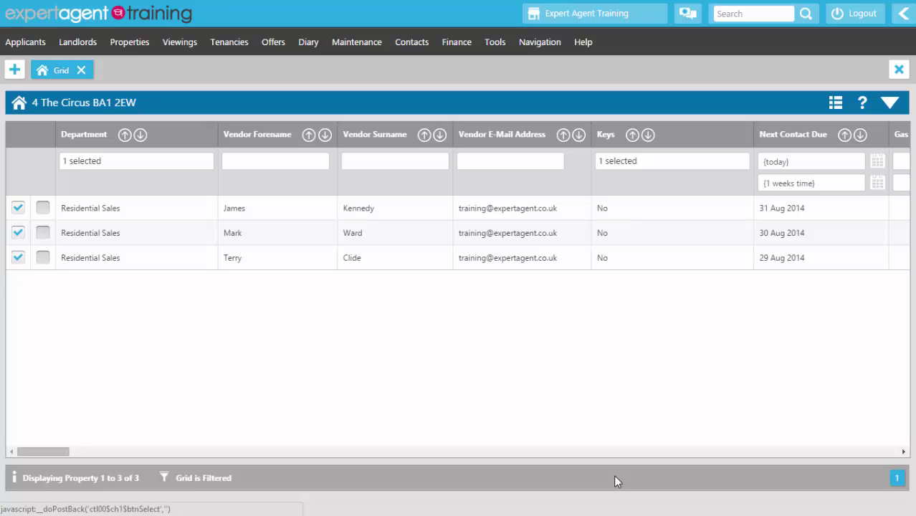
Step: Save the grid filters as shared selection 'Vendors with next contact due within a week'
right_click(379, 100)
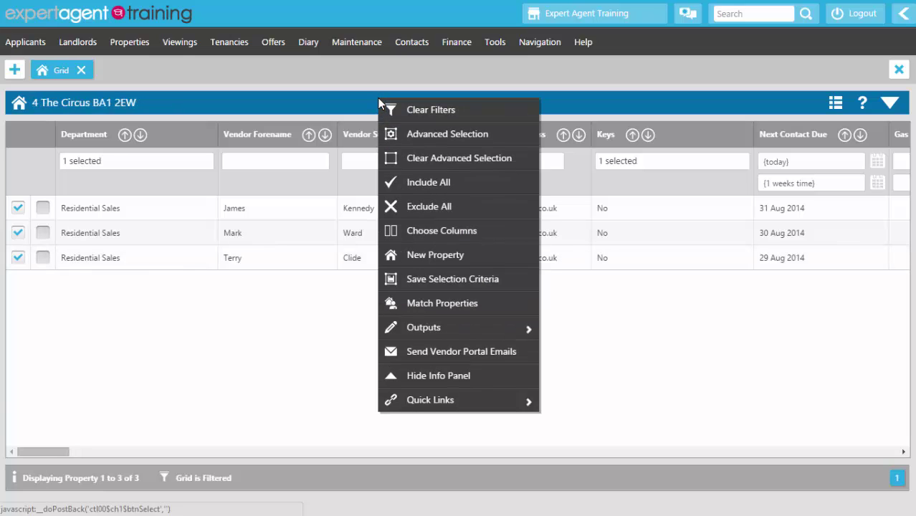
click(408, 284)
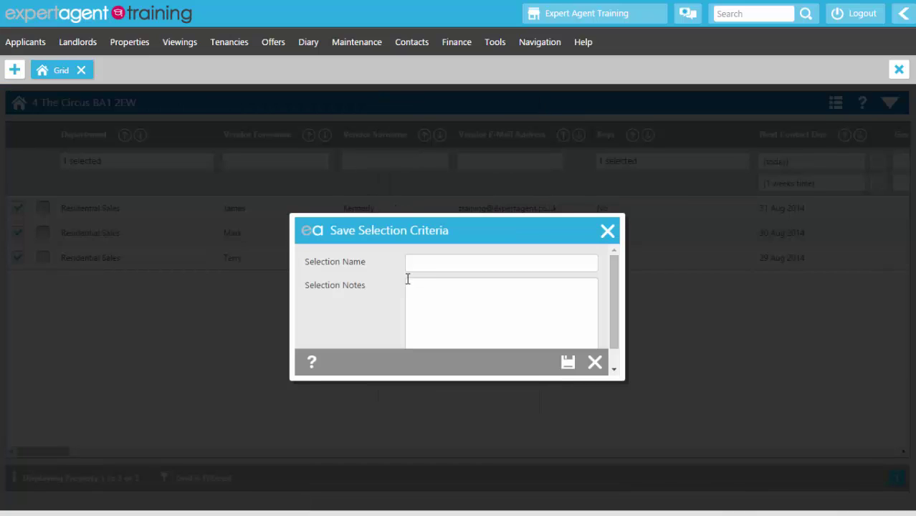
click(413, 268)
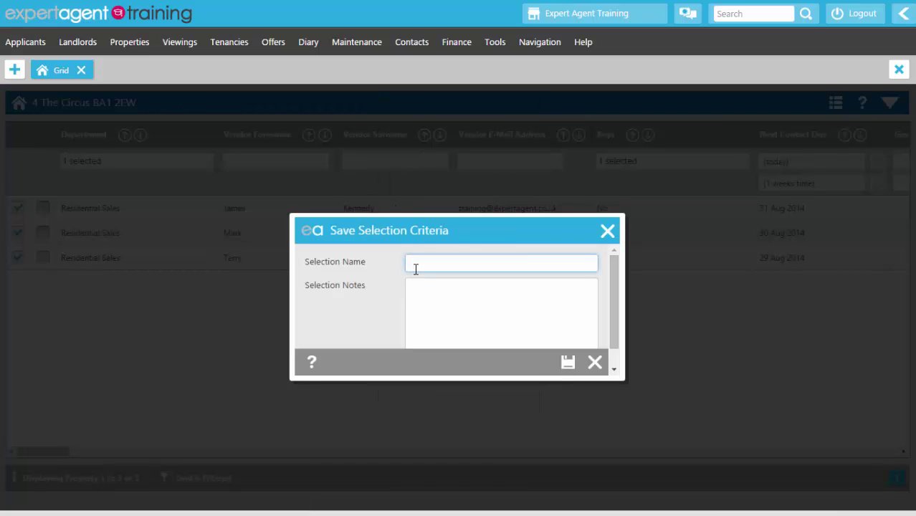
text(Vendors with next contact due within)
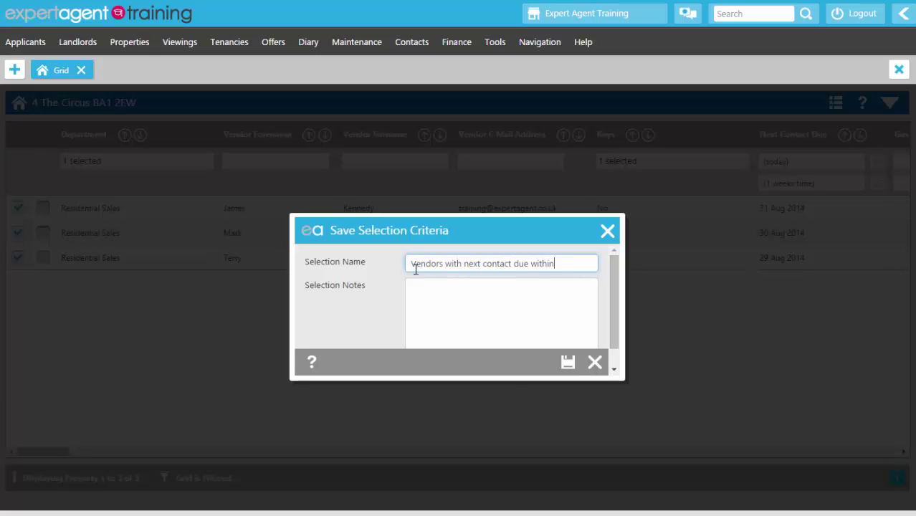
text( a week)
click(450, 317)
scroll(450, 314, down, 1)
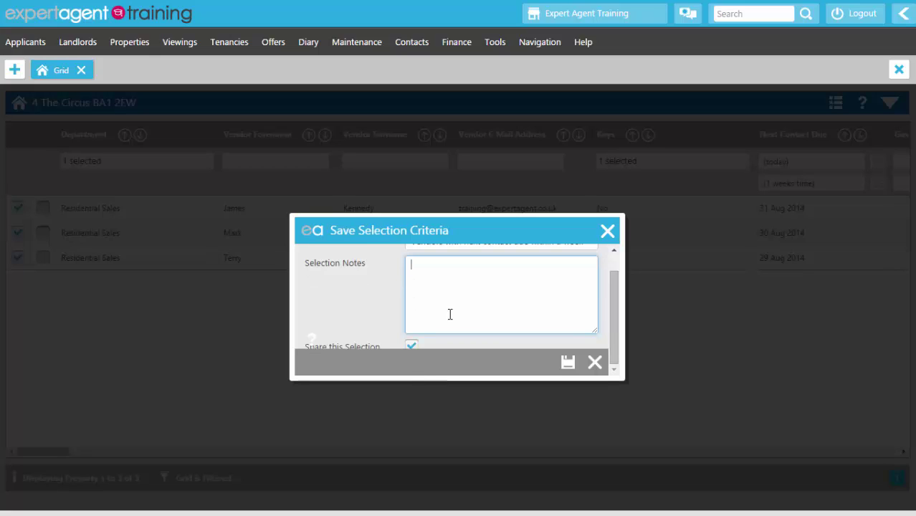
drag(622, 381, 639, 413)
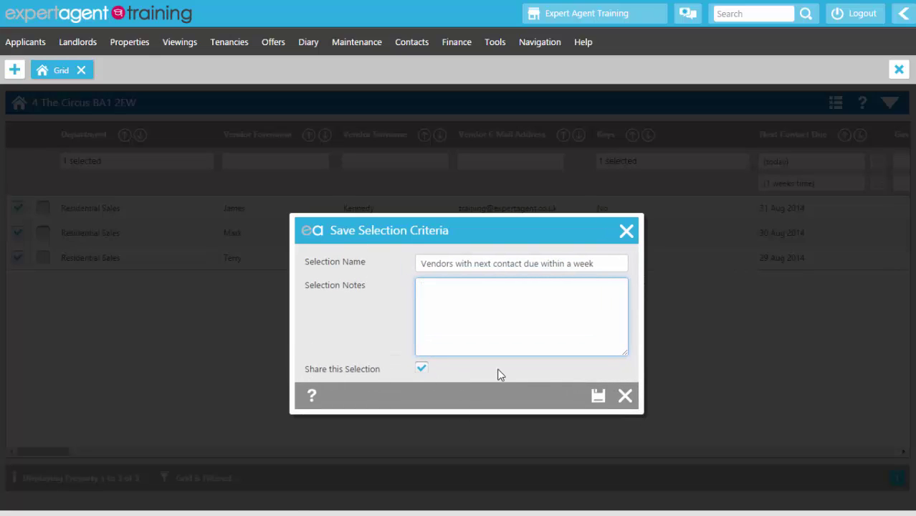
click(598, 398)
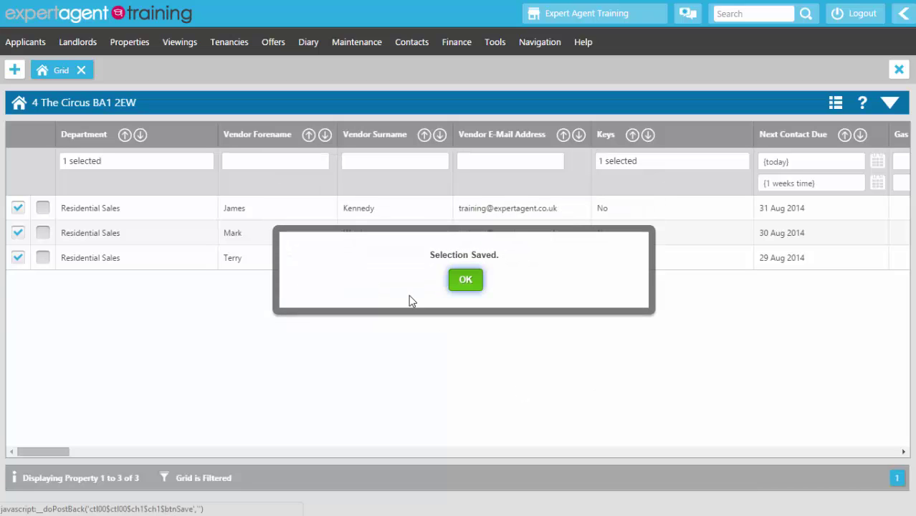
click(469, 281)
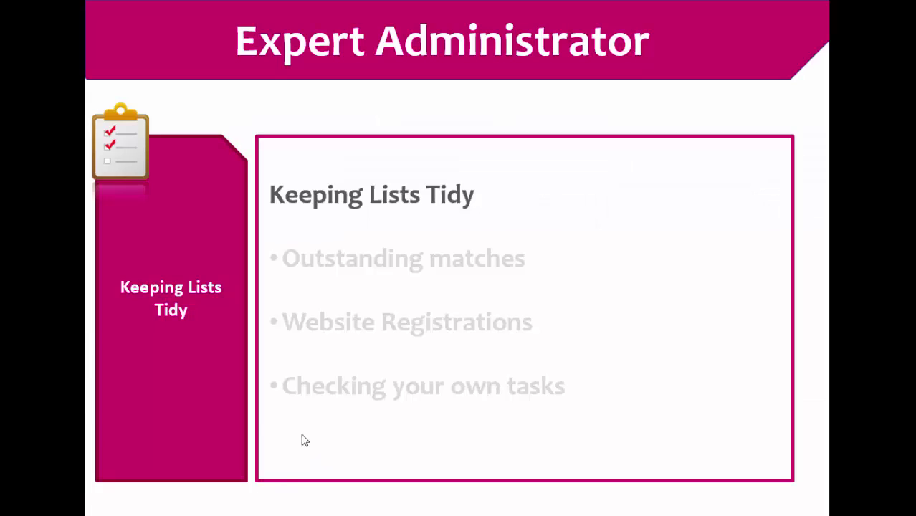
Step: Reveal the Outstanding matches, Website Registrations and Checking your own tasks bullets
click(436, 289)
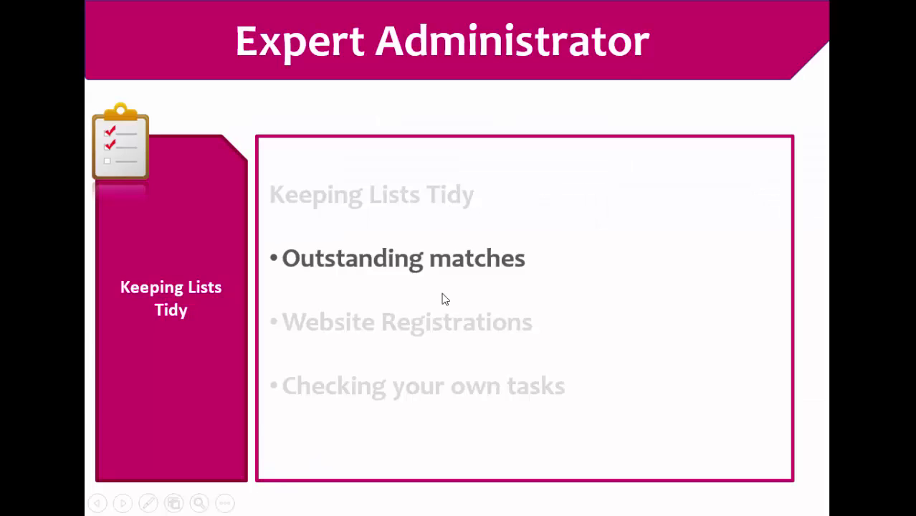
click(443, 298)
click(444, 299)
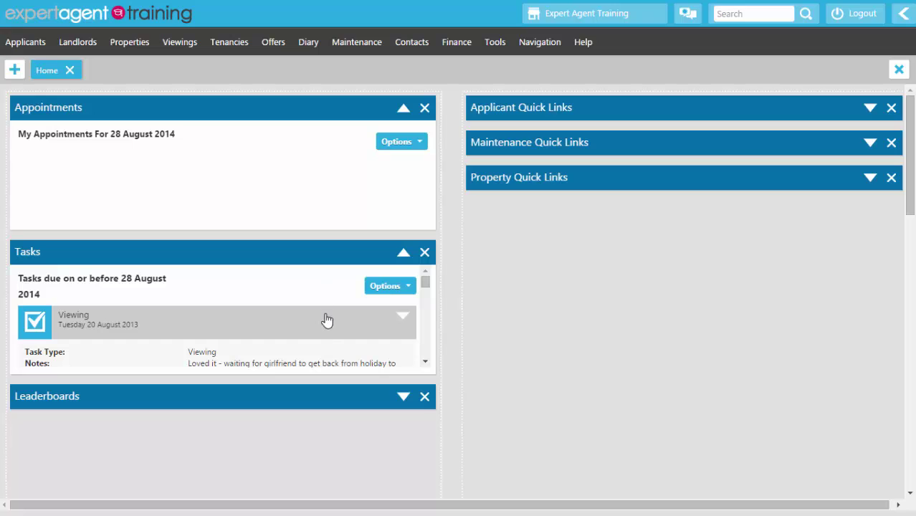
Step: Choose All Outstanding Matches from the Applicants menu
click(13, 46)
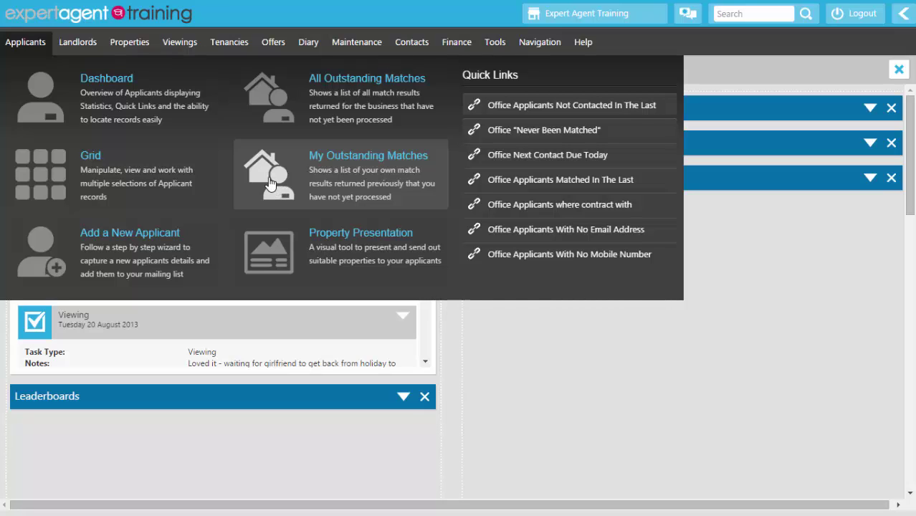
click(268, 91)
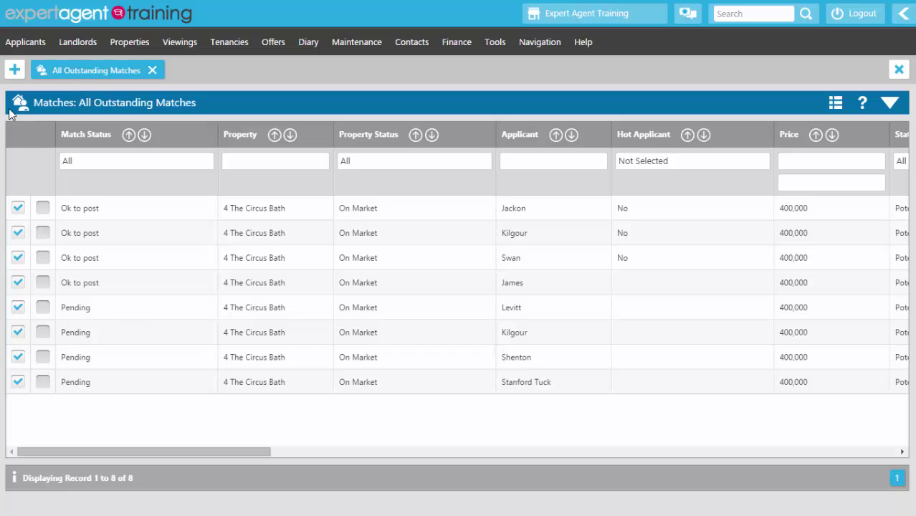
Step: Show the details panel, scroll the matches grid to Status1, and bring up its context menu
click(888, 105)
scroll(237, 384, down, 3)
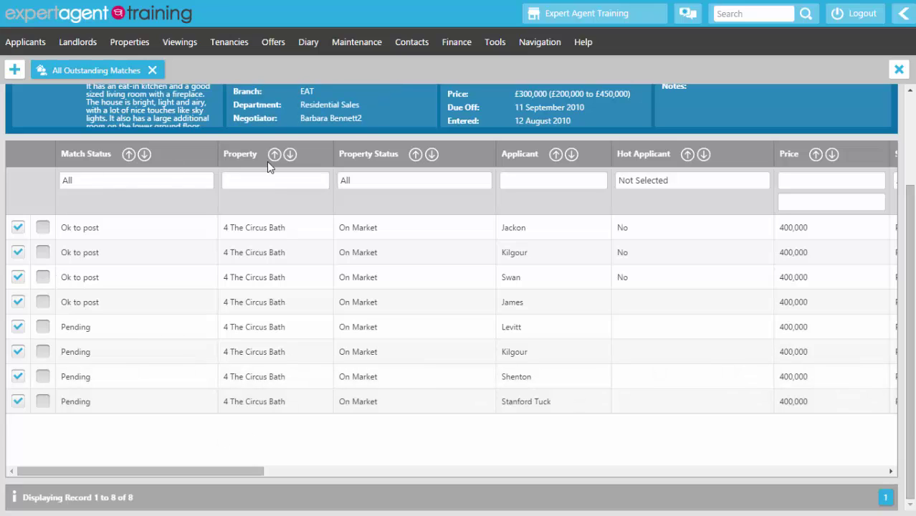
right_click(269, 116)
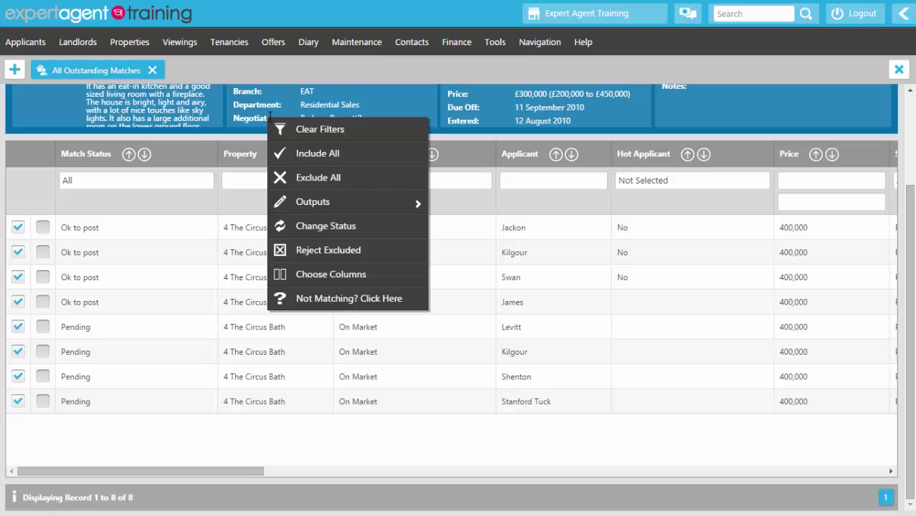
click(210, 146)
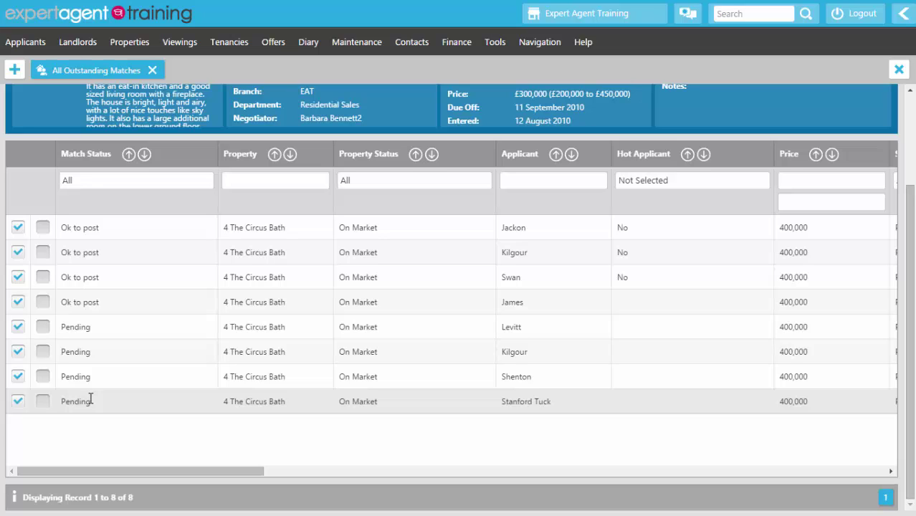
drag(89, 469, 219, 484)
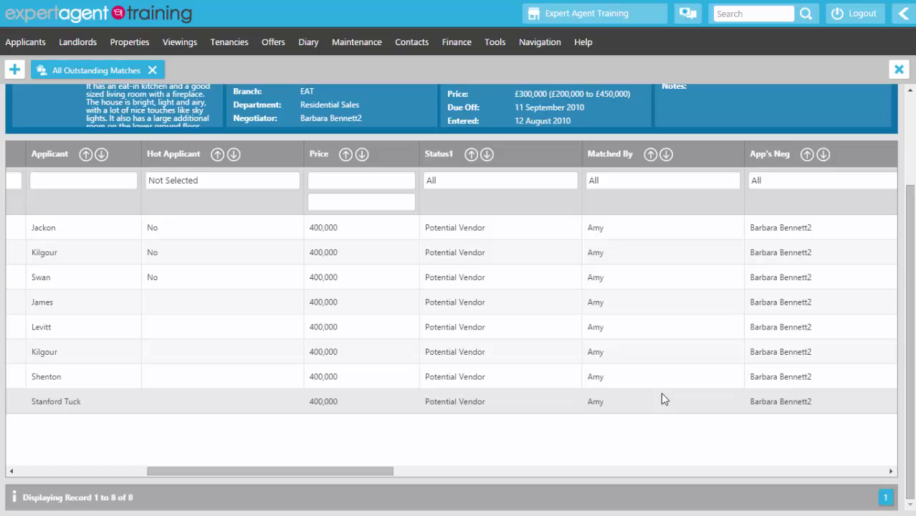
right_click(503, 272)
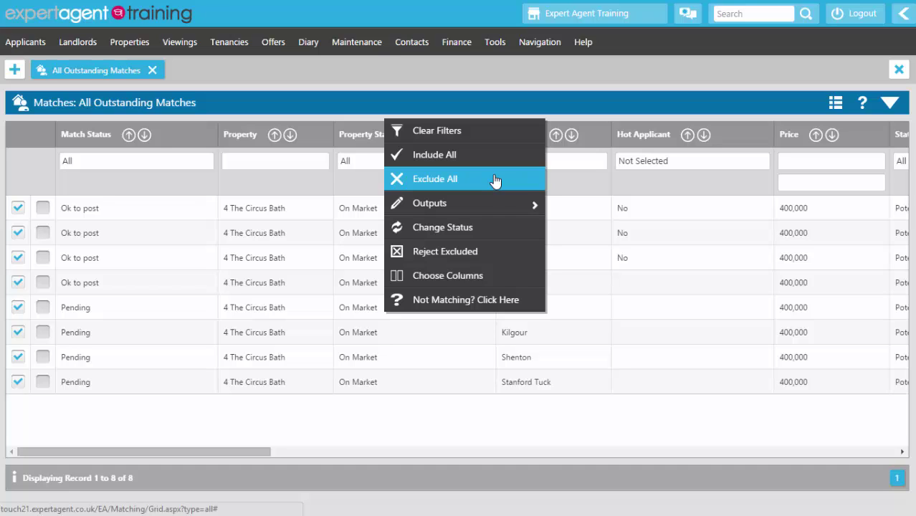
Step: Apply Exclude All, then Reject Excluded to the outstanding matches
click(495, 180)
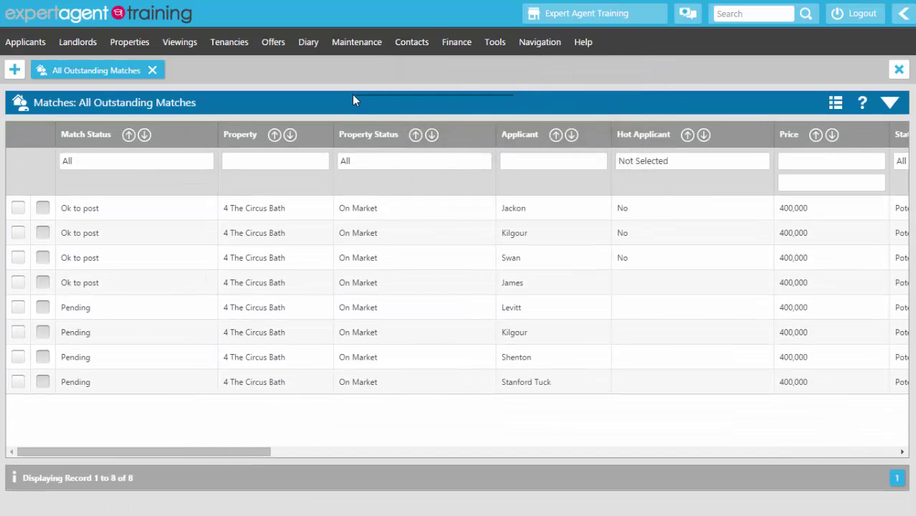
right_click(354, 95)
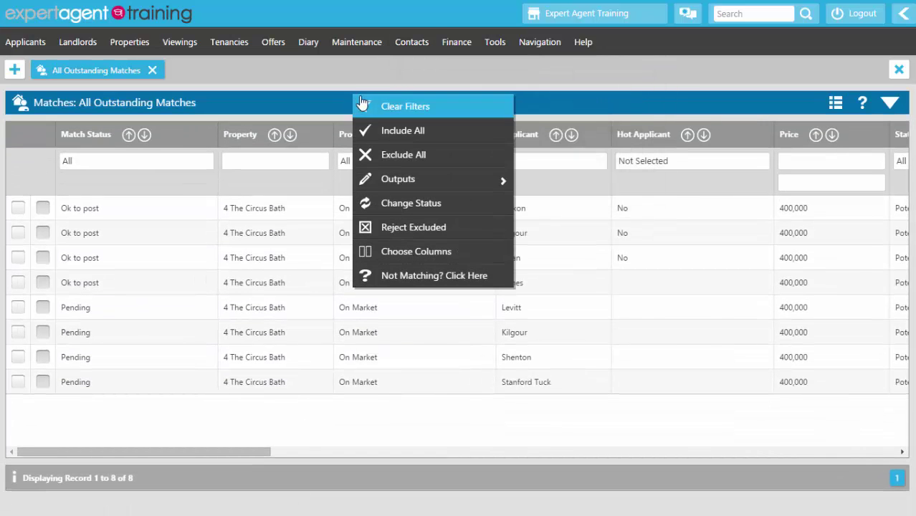
click(388, 228)
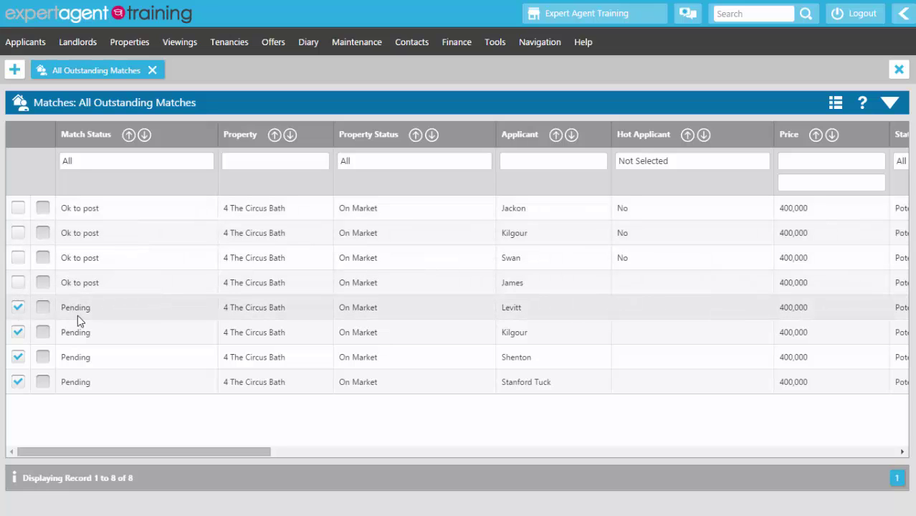
Step: Start an Outputs > Send E-Mail with subject 'Property Update from Baxters Bath'
right_click(218, 92)
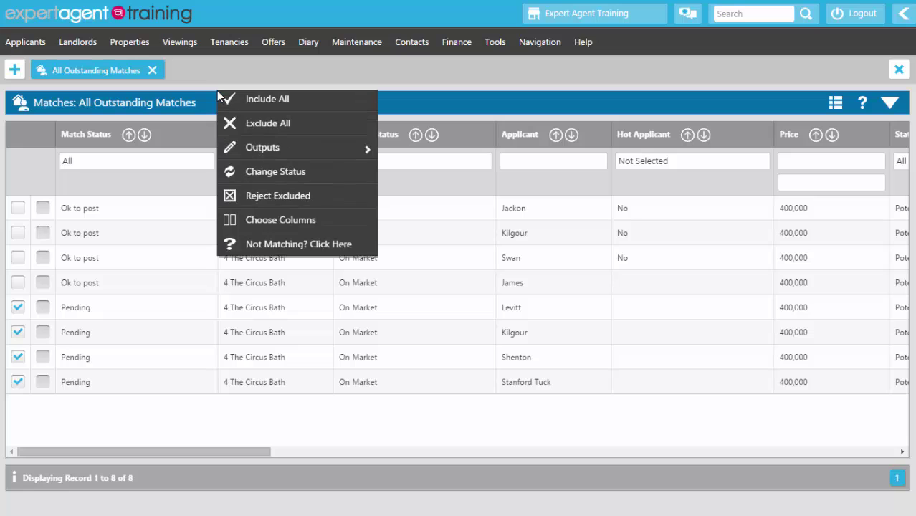
mouse_move(238, 181)
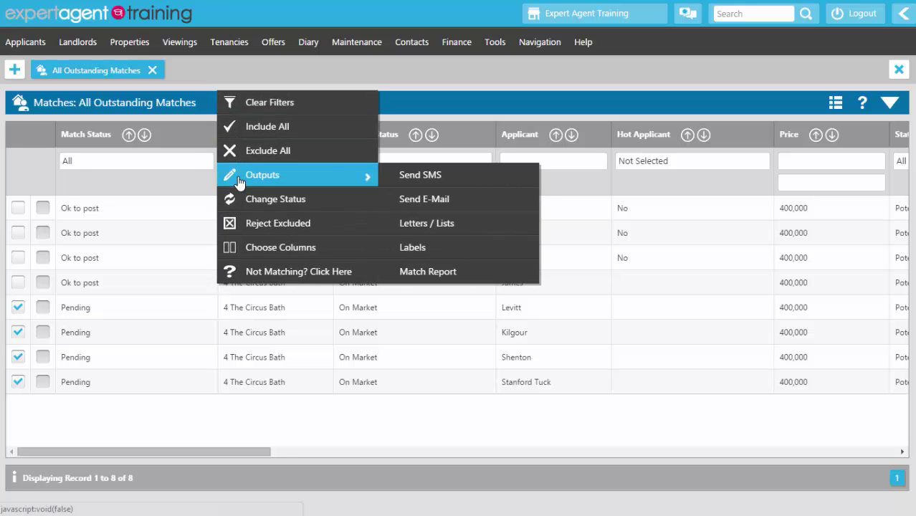
click(465, 207)
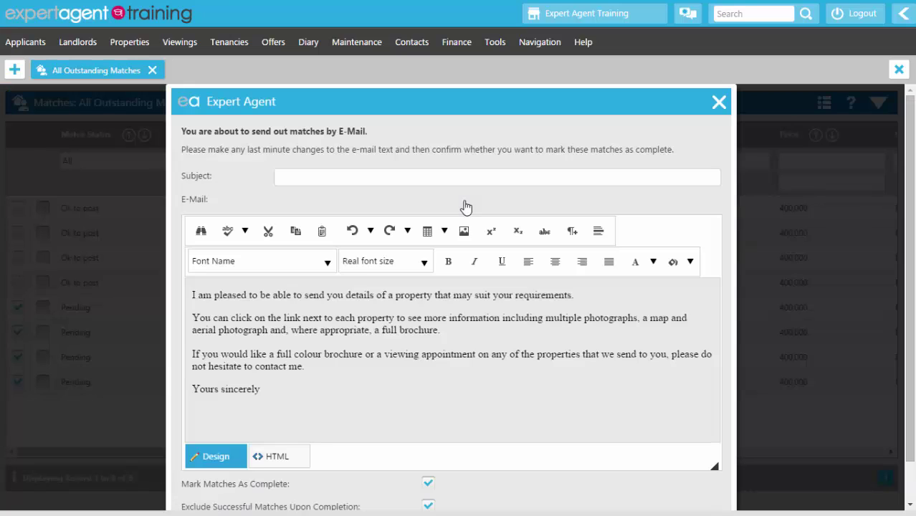
click(356, 182)
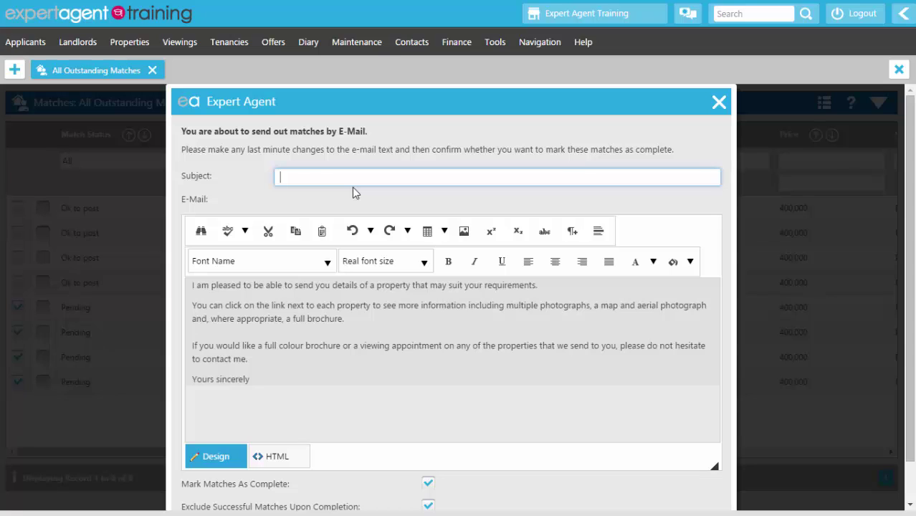
text(Property Up)
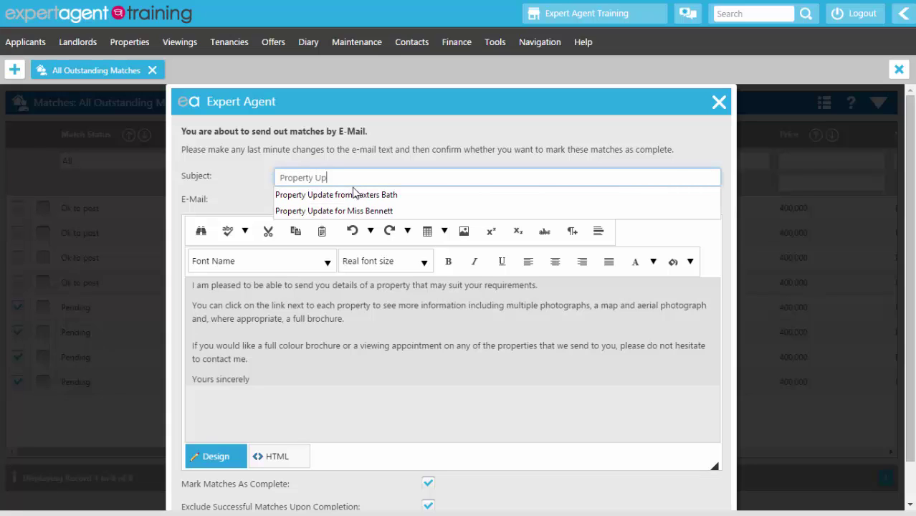
text(date From Bax)
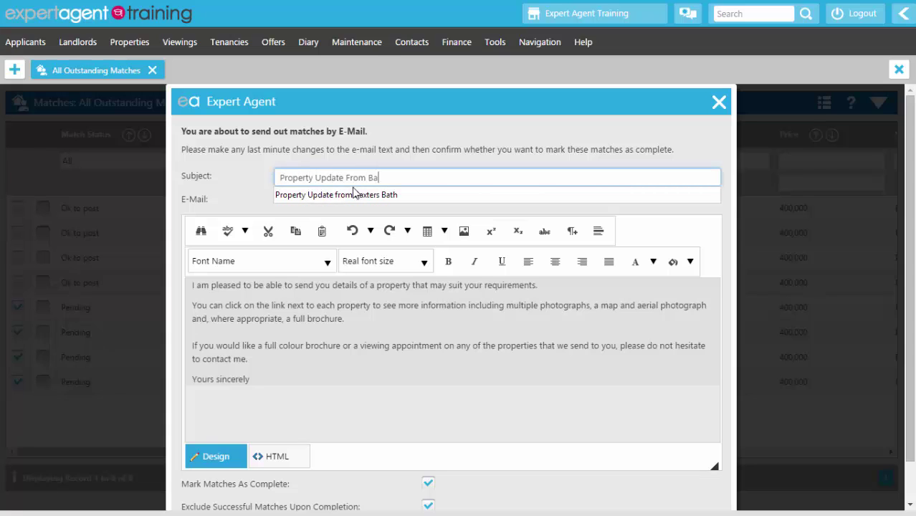
click(354, 207)
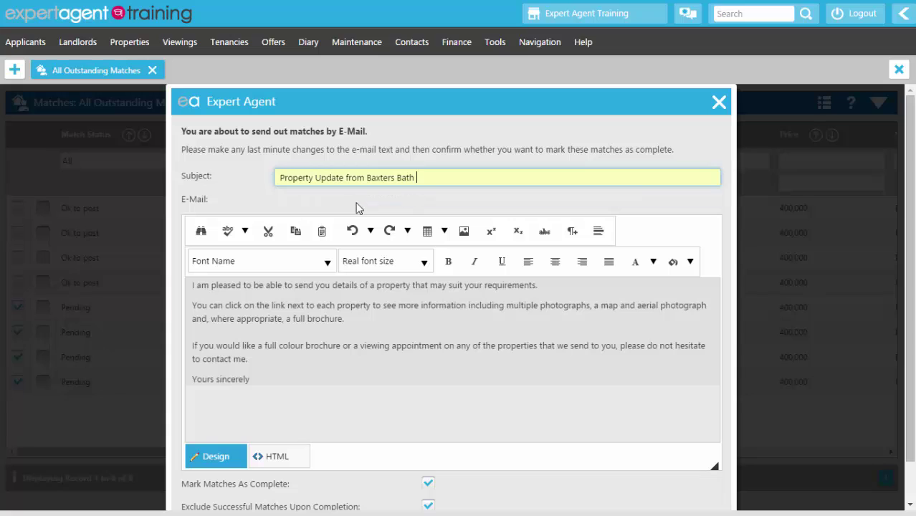
Step: Send the match e-mails and confirm they were sent
click(343, 346)
scroll(352, 330, down, 1)
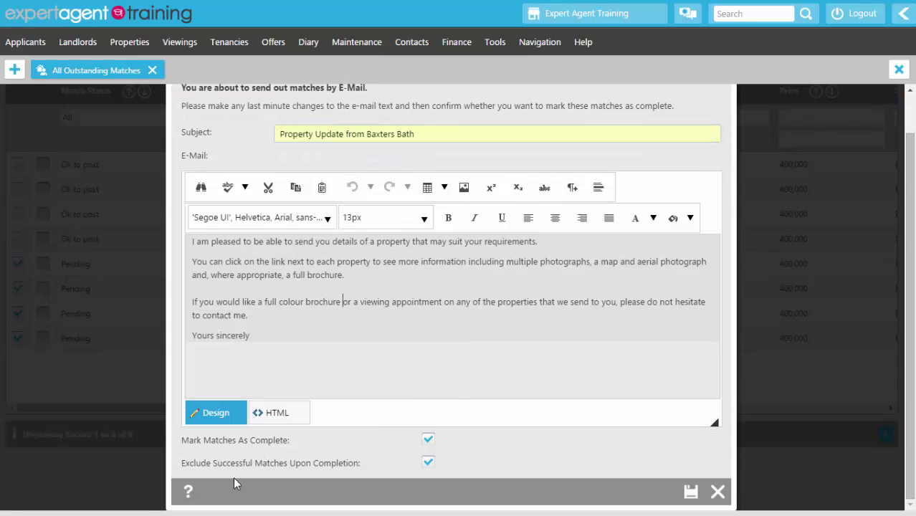
click(687, 492)
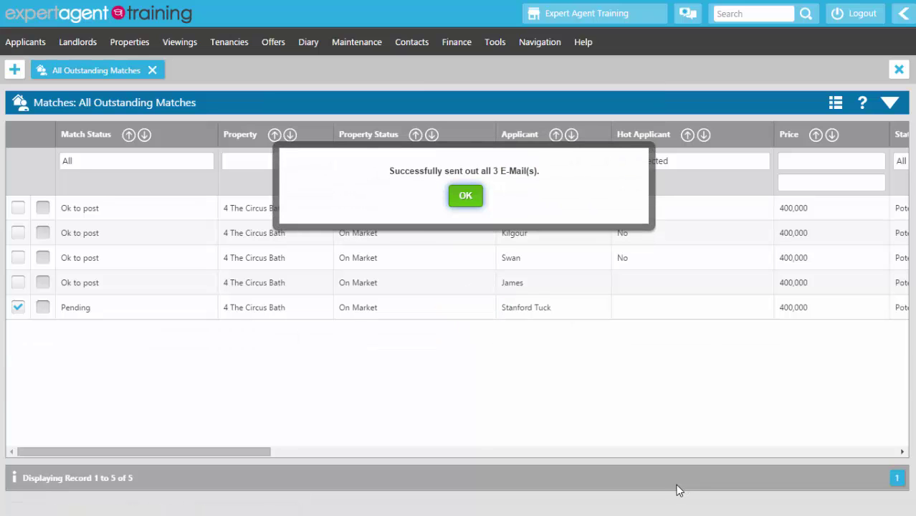
click(462, 205)
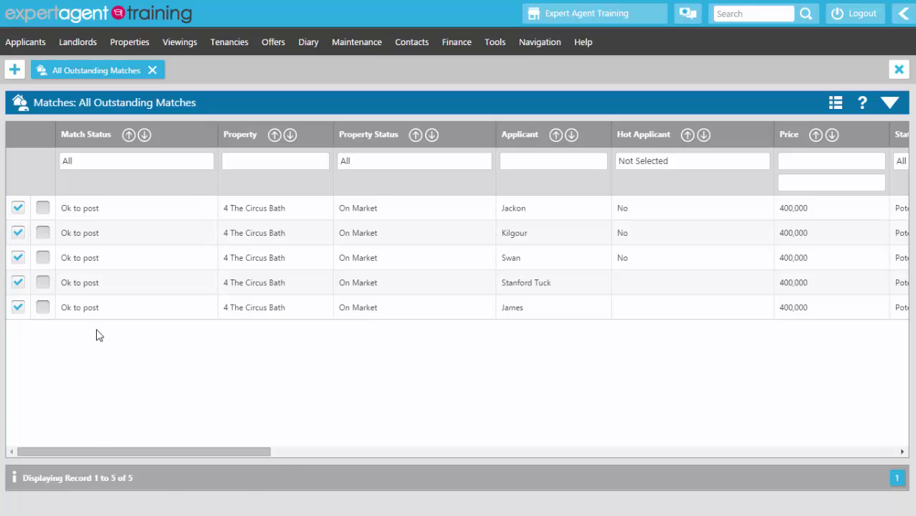
Step: Filter the matches grid by Match Status to show only Ok to post matches
click(95, 166)
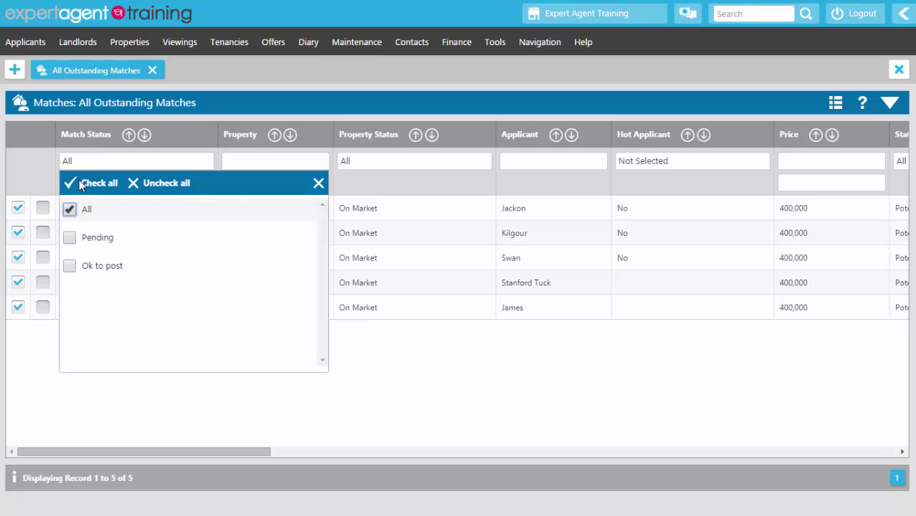
click(148, 184)
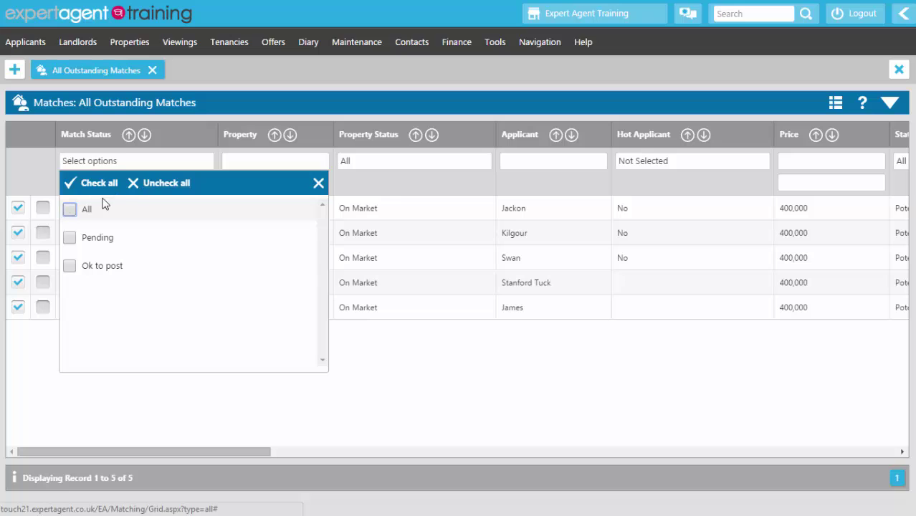
click(70, 266)
click(50, 400)
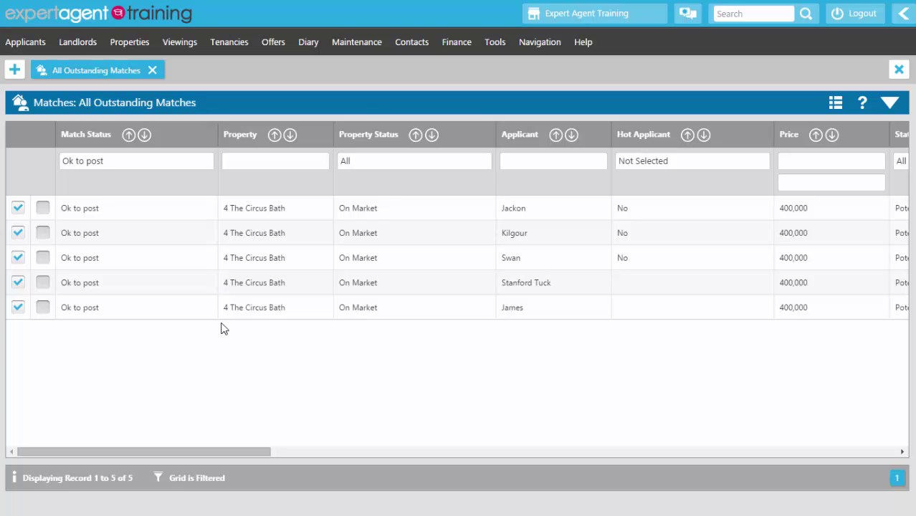
Step: Generate 'Are you still looking?' letters with the 4 to a page presentation report, then close the preview
right_click(211, 110)
mouse_move(237, 195)
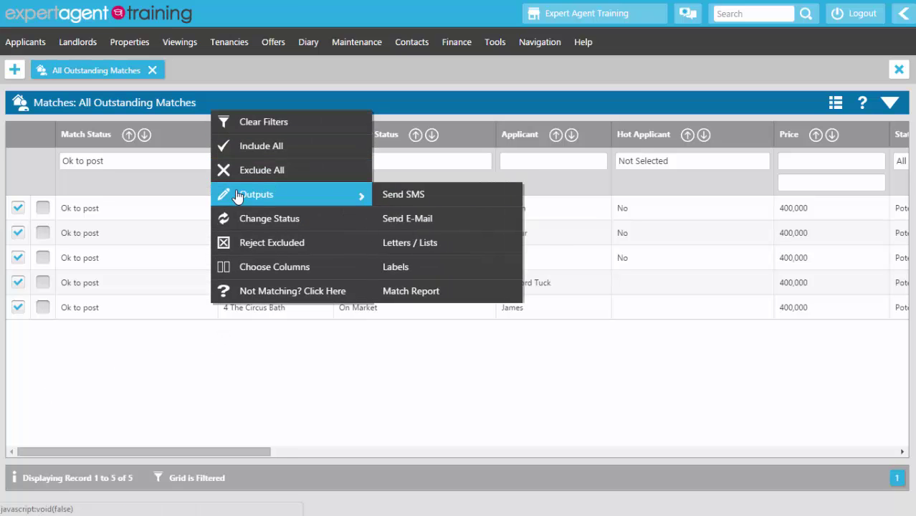
click(391, 243)
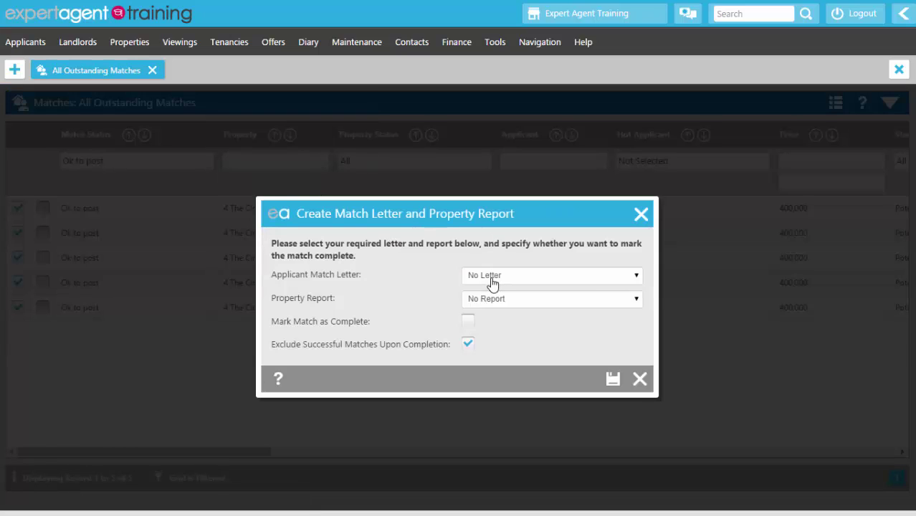
click(492, 282)
click(494, 300)
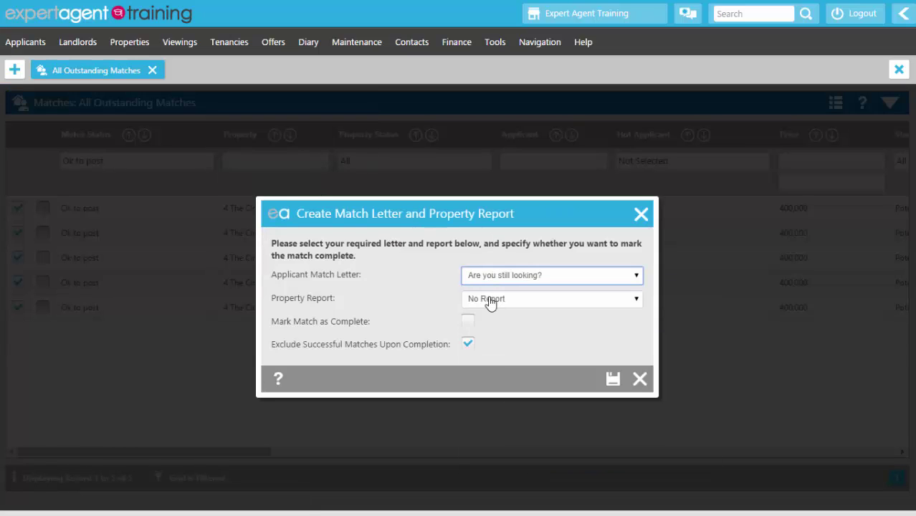
click(490, 301)
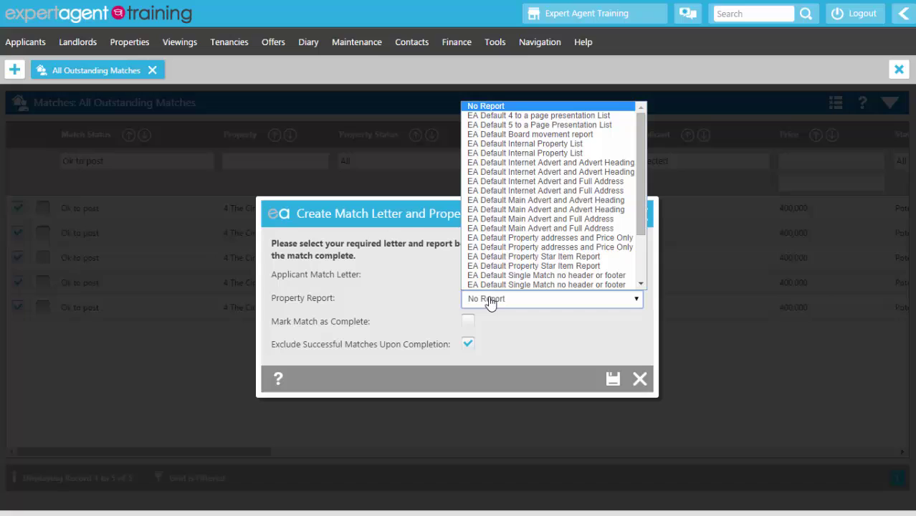
click(472, 116)
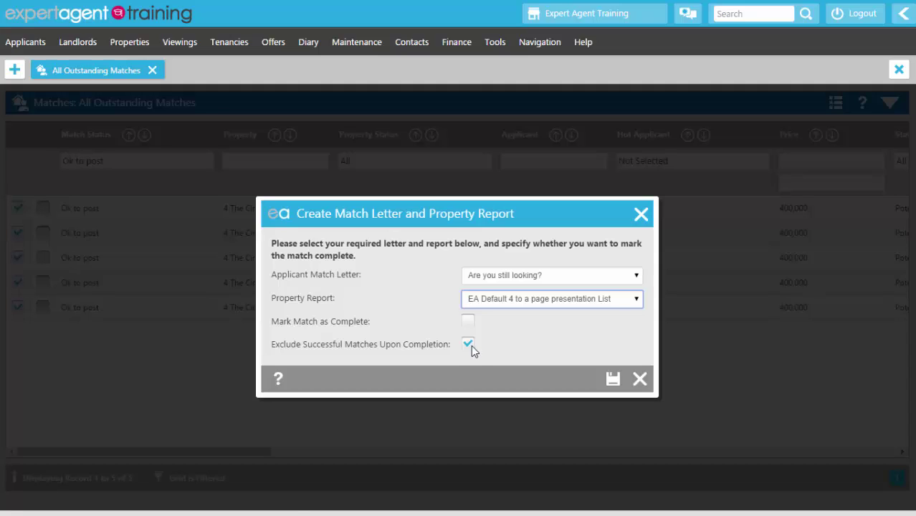
click(608, 379)
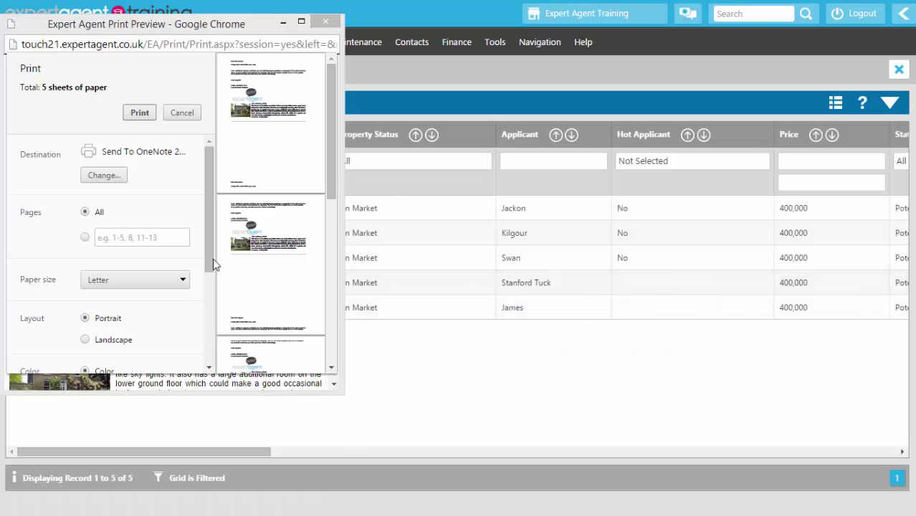
click(325, 22)
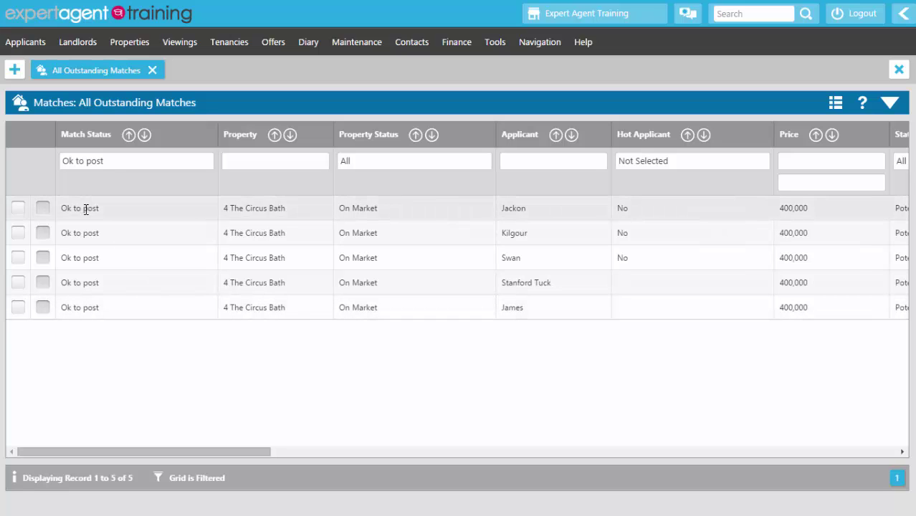
Step: Tick all five matches and change their status to Completed, marked as posted
right_click(201, 138)
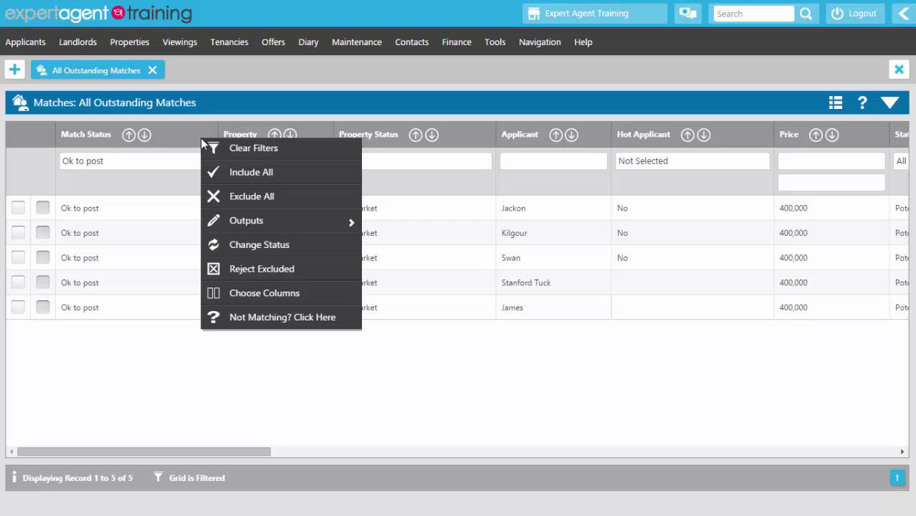
click(222, 178)
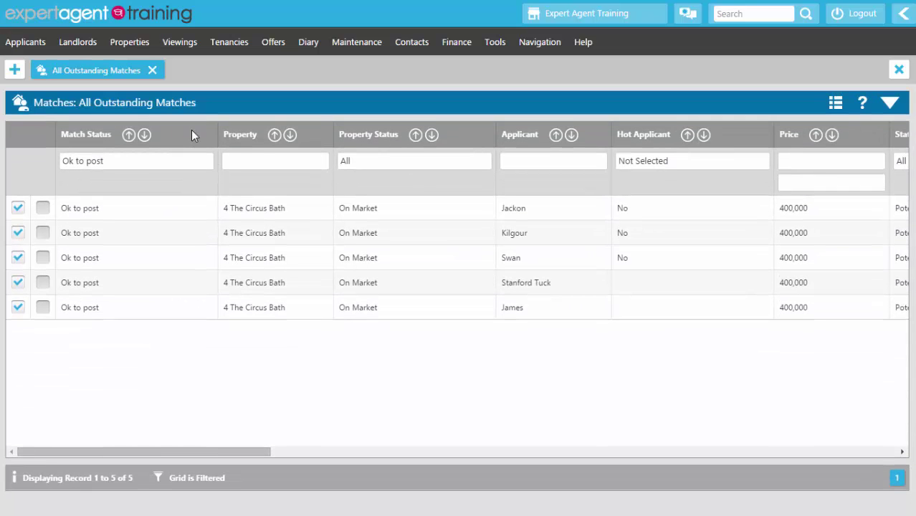
right_click(192, 130)
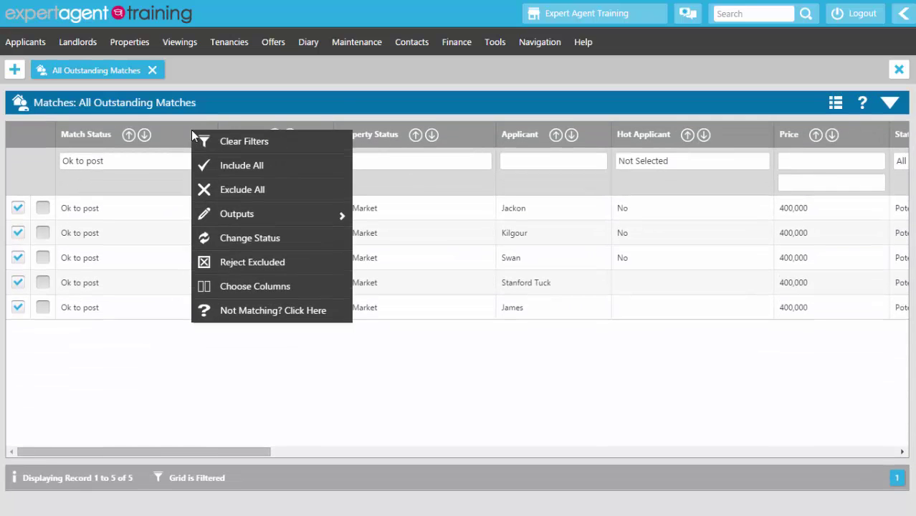
click(203, 239)
click(473, 303)
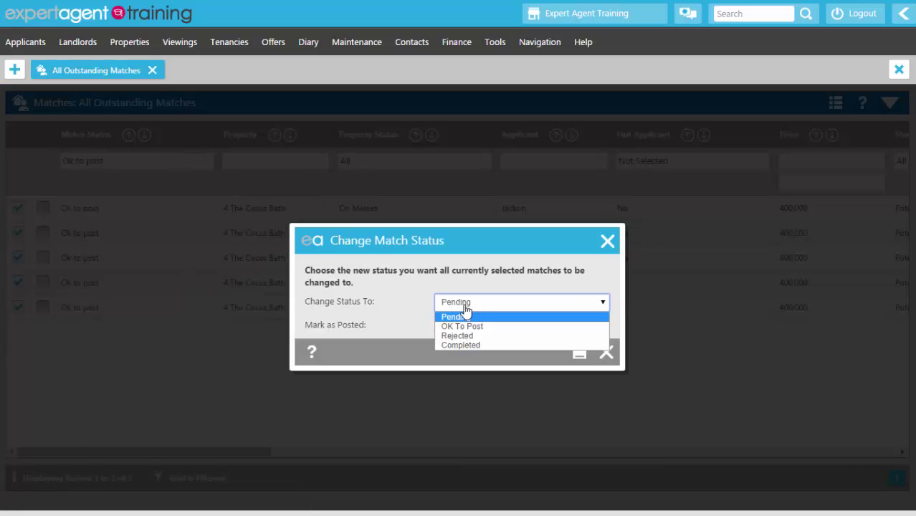
click(453, 345)
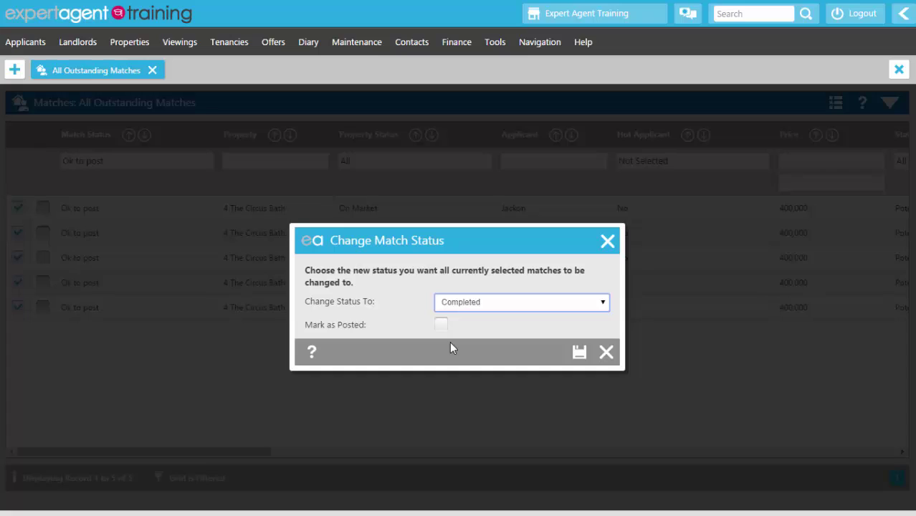
click(446, 325)
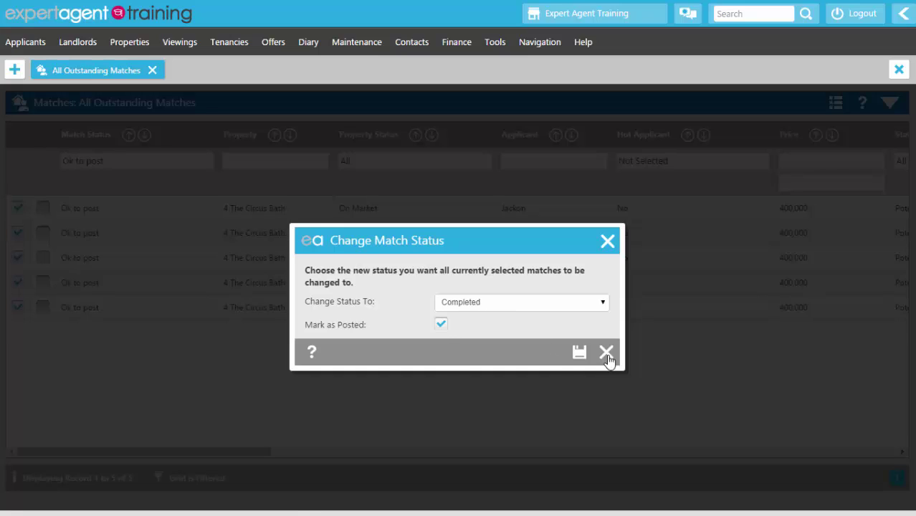
click(578, 352)
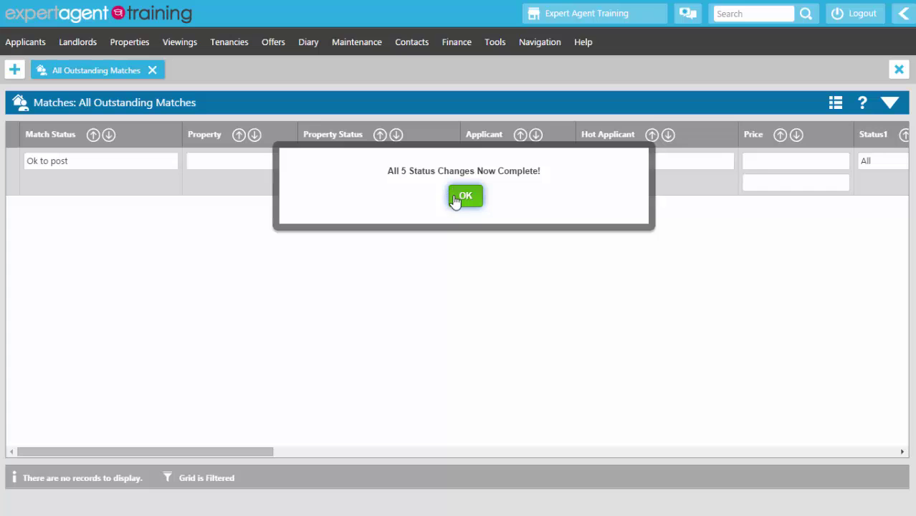
click(464, 196)
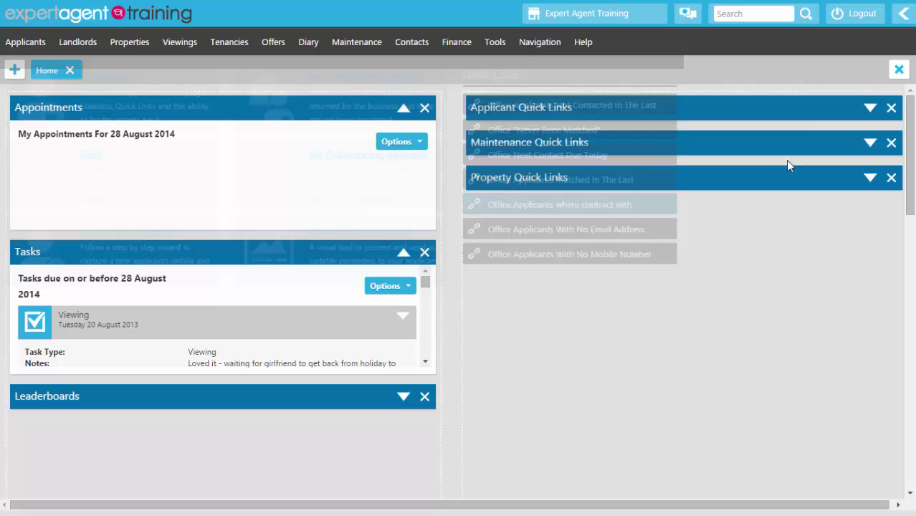
Step: Show New Website Registrations (Not Validated) from Quick Links, then hide the panel
click(902, 15)
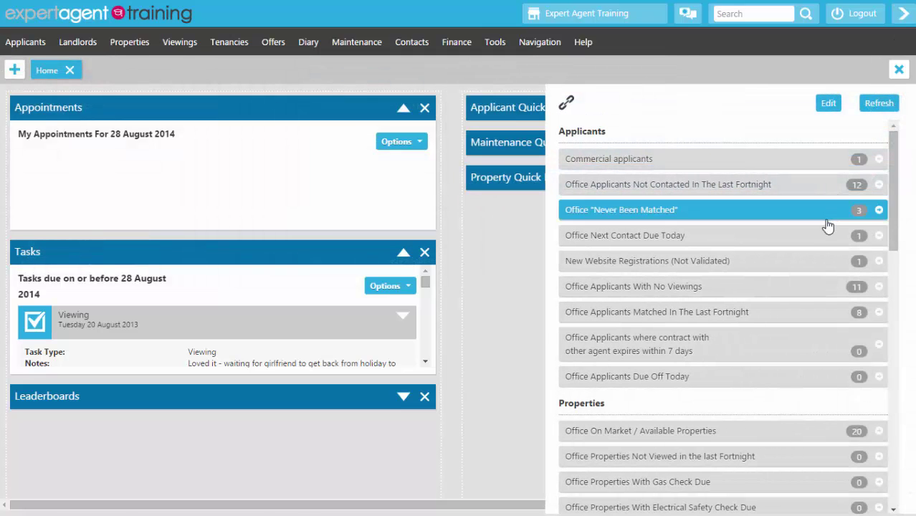
click(659, 262)
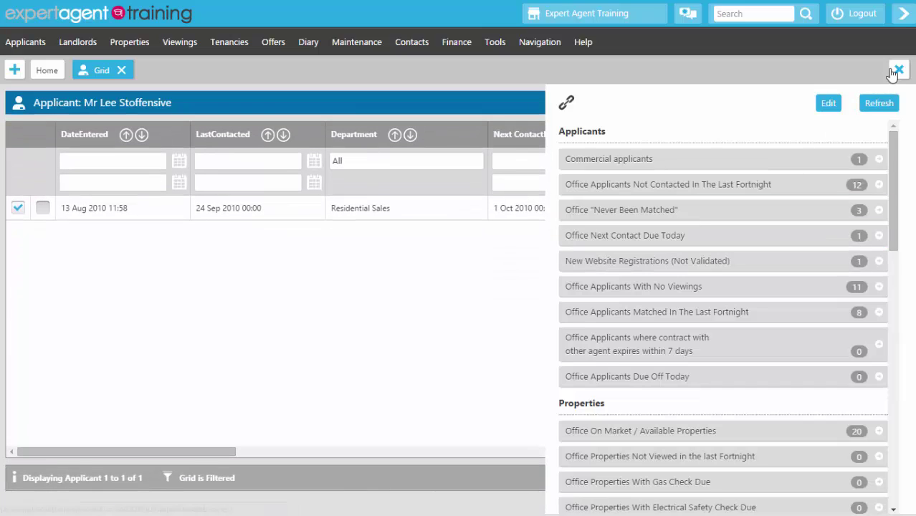
click(905, 15)
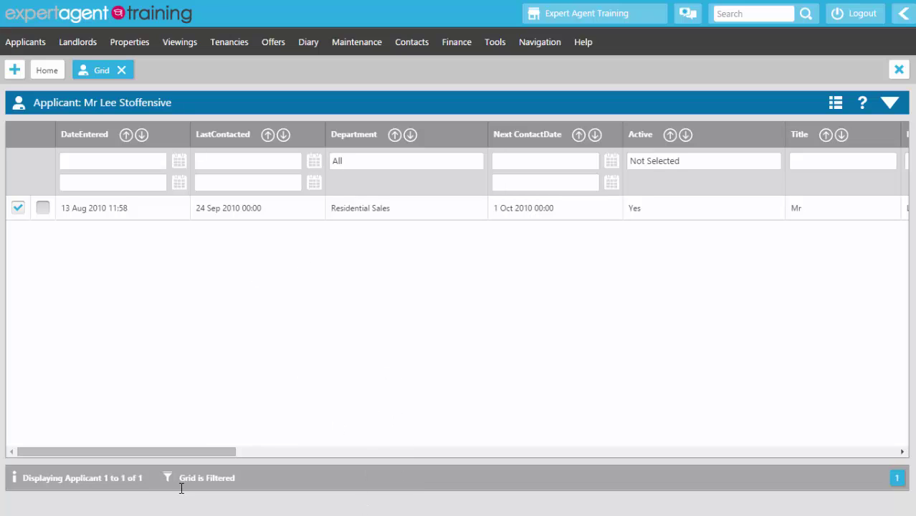
Step: Review the applicant's match criteria (250000–350000, minimum 3 beds, Bath Area) and show their actions menu
double_click(215, 210)
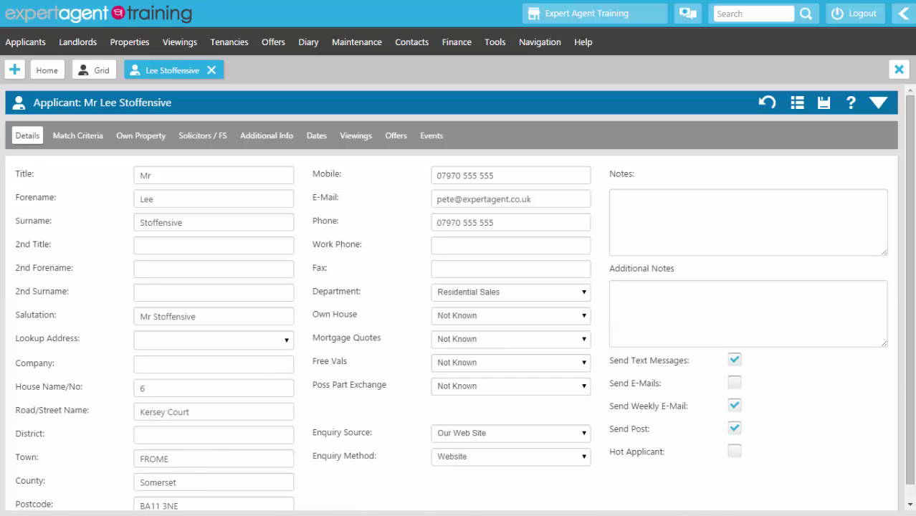
click(71, 135)
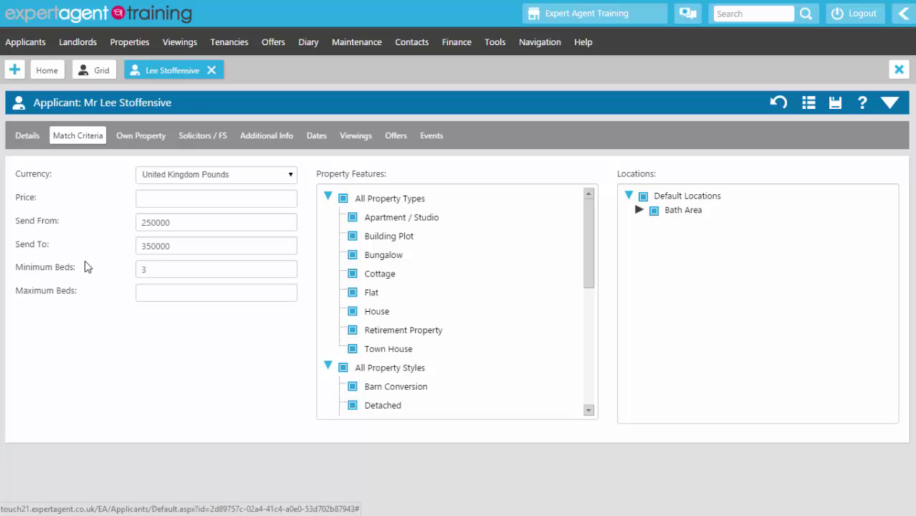
click(143, 197)
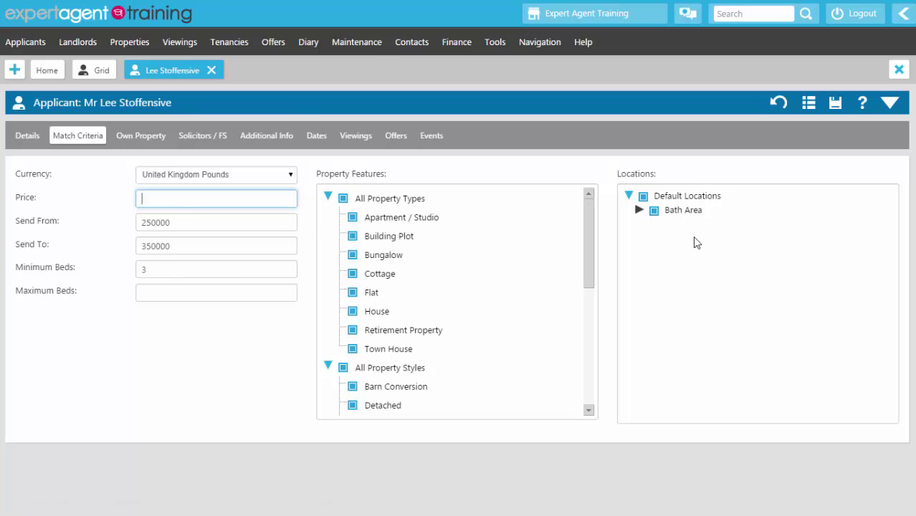
scroll(473, 261, down, 5)
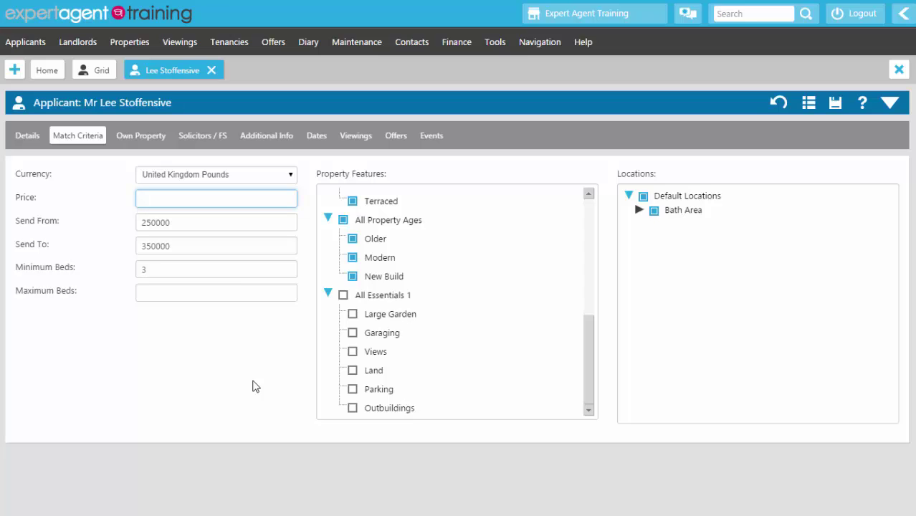
click(148, 477)
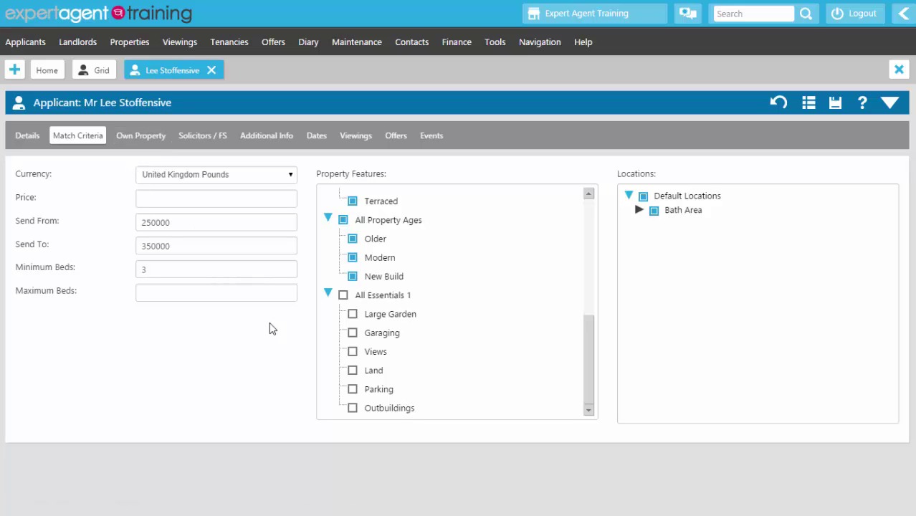
right_click(470, 108)
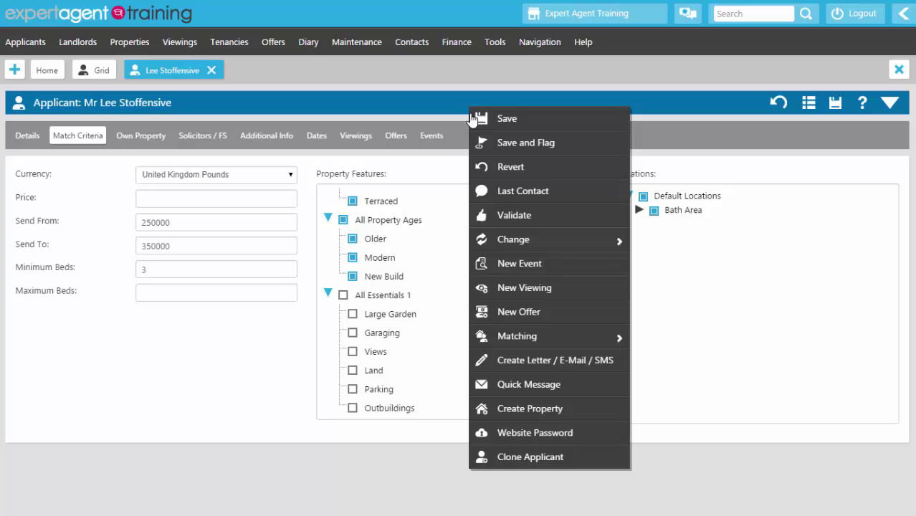
Step: Validate the website applicant, assigning a training negotiator in Residential Sales, and save
click(487, 218)
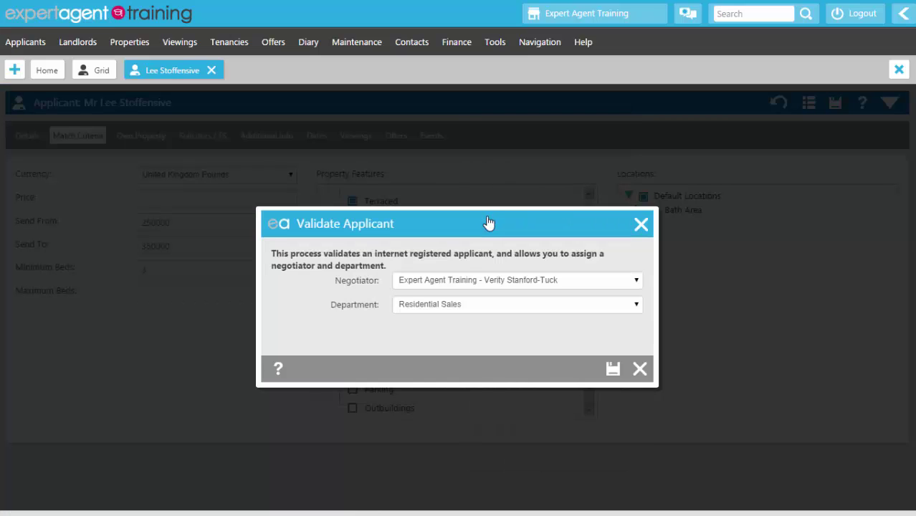
click(436, 281)
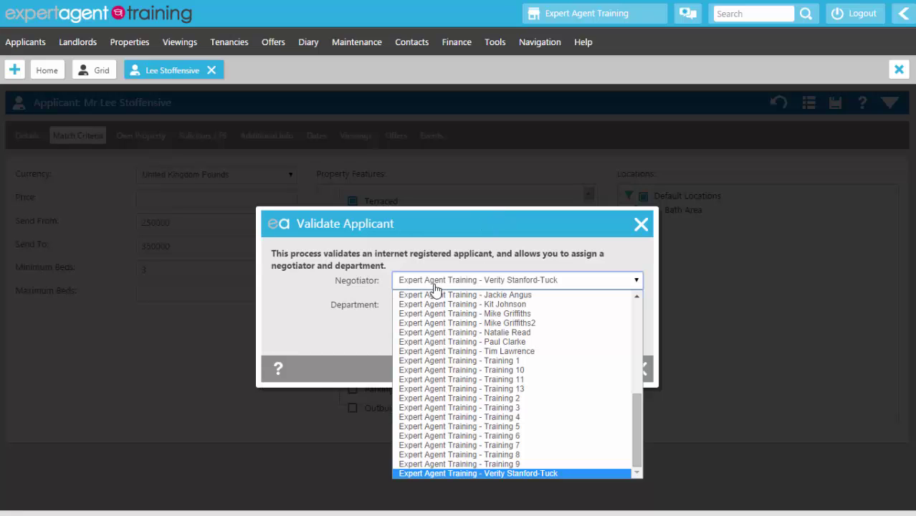
scroll(459, 372, up, 10)
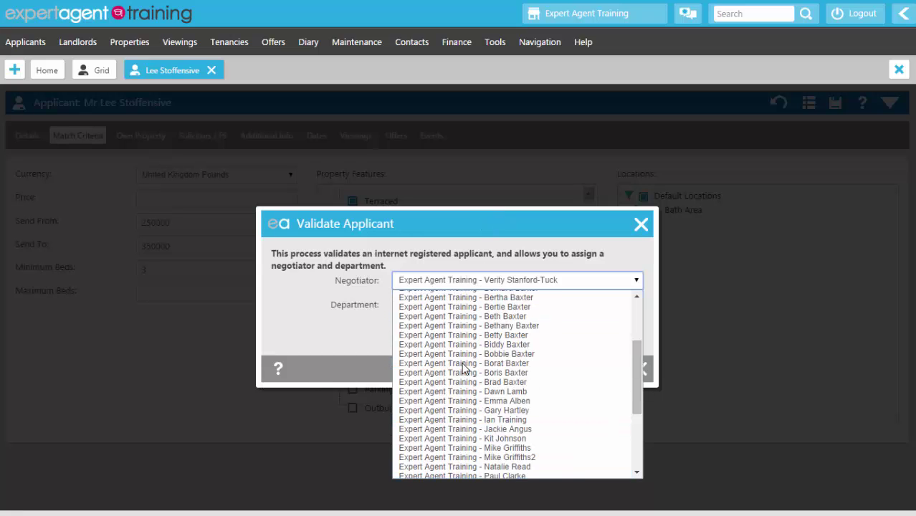
scroll(464, 368, up, 2)
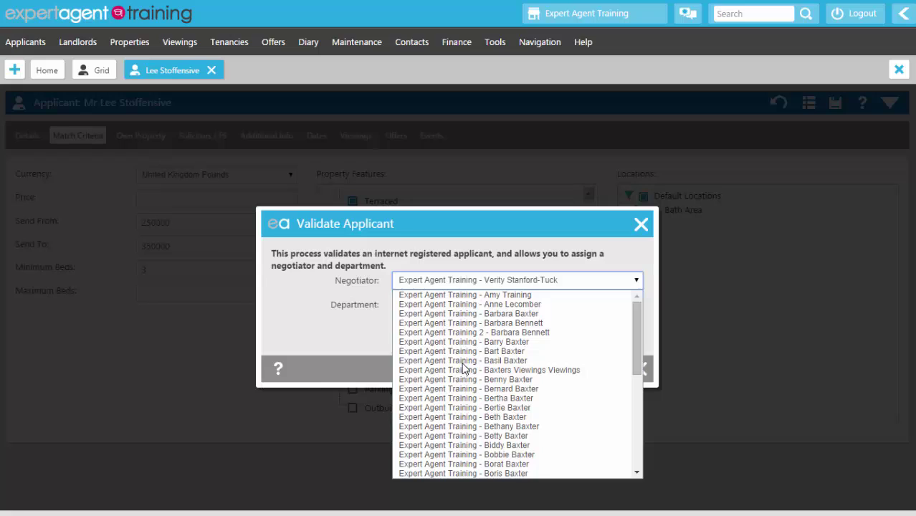
click(507, 294)
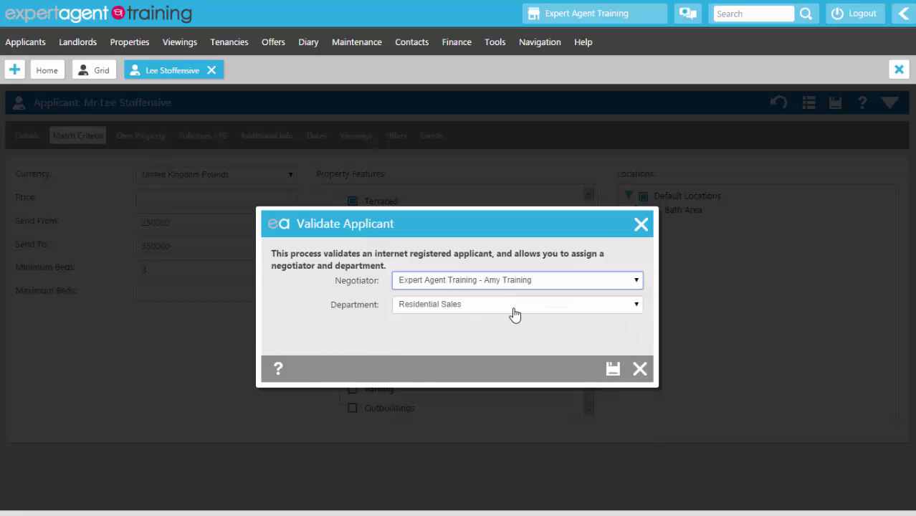
click(611, 370)
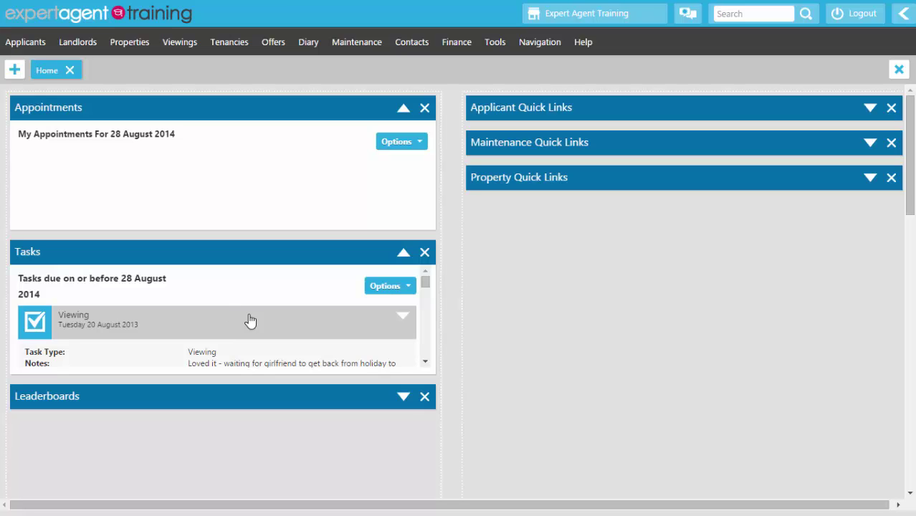
Step: Open the full Tasks list from Tools and open the 28 Aug 2014 viewing appointment
click(425, 361)
click(425, 361)
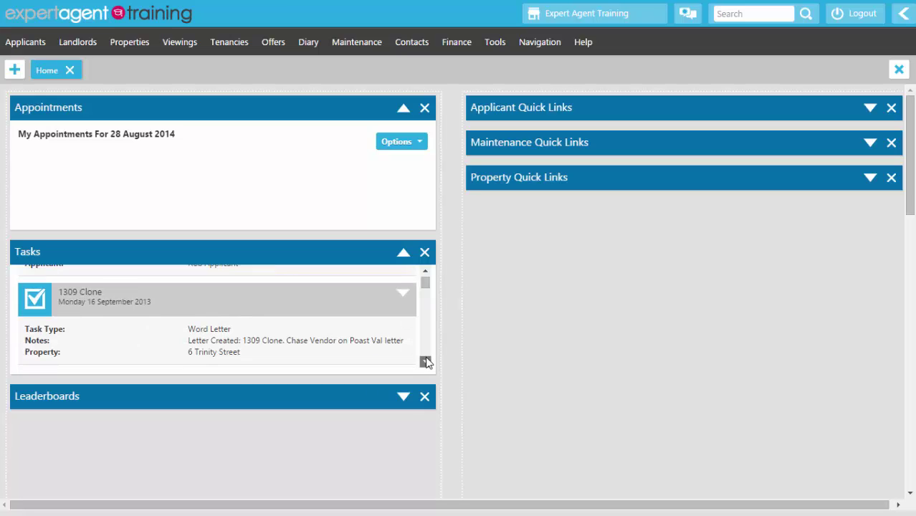
click(426, 361)
click(425, 361)
click(425, 362)
click(425, 361)
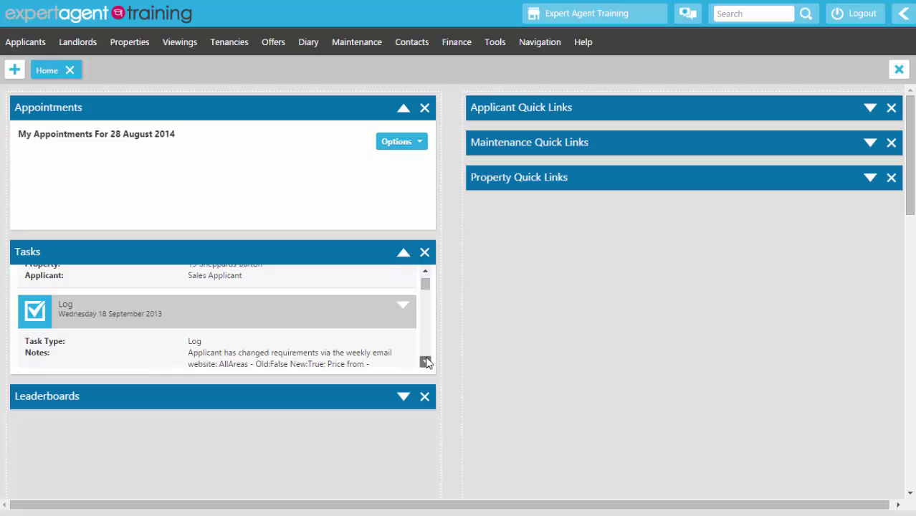
click(425, 362)
click(425, 361)
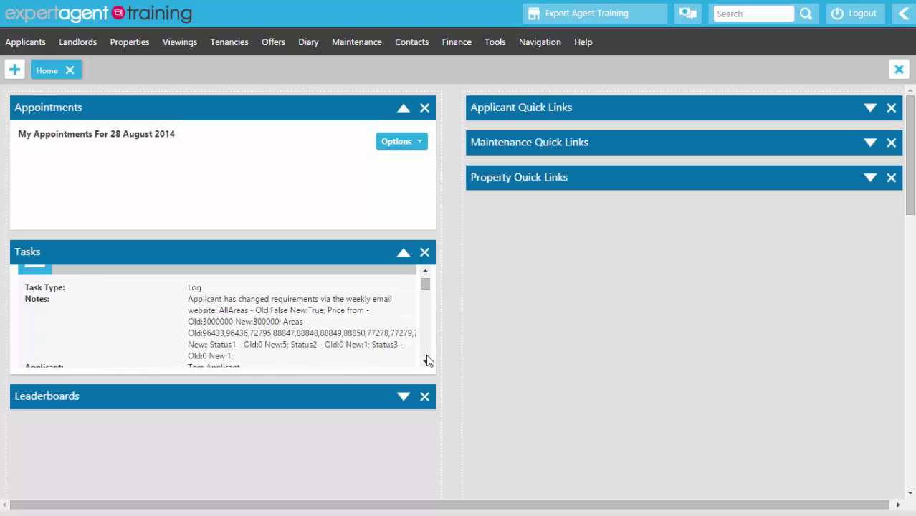
click(494, 43)
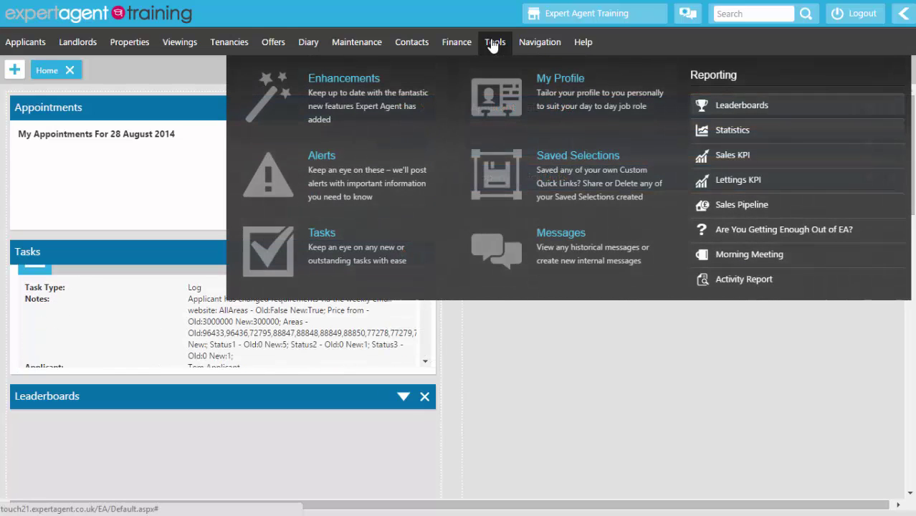
click(280, 254)
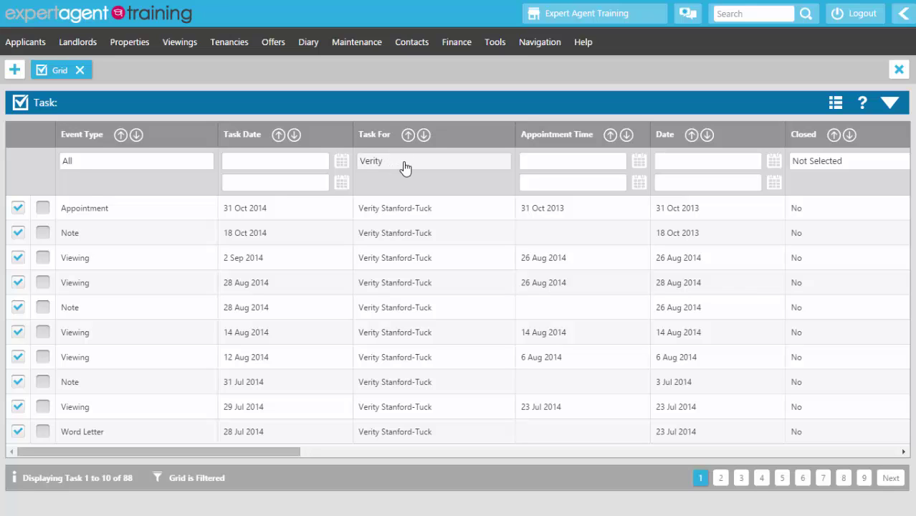
double_click(403, 294)
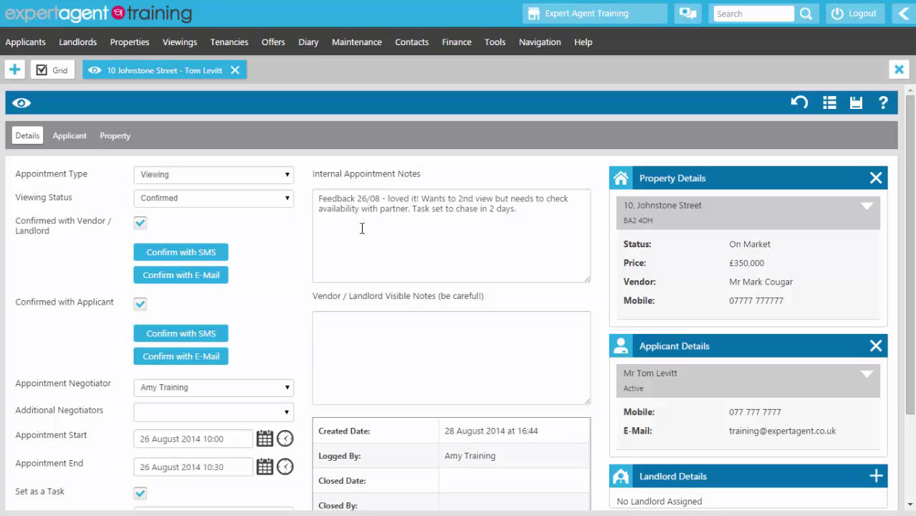
Step: Review the viewing's internal appointment notes without changing them, and show the appointment's actions
click(549, 222)
drag(549, 222, 316, 199)
click(408, 246)
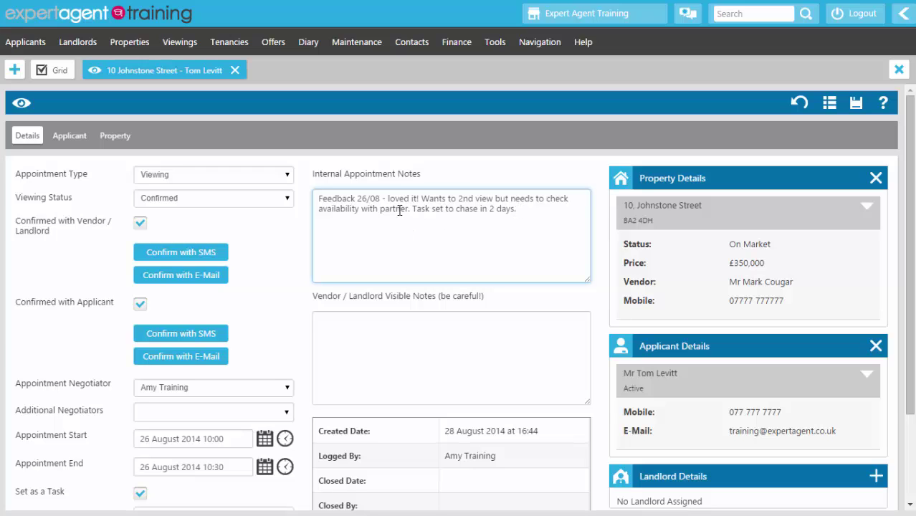
click(239, 276)
scroll(240, 276, down, 2)
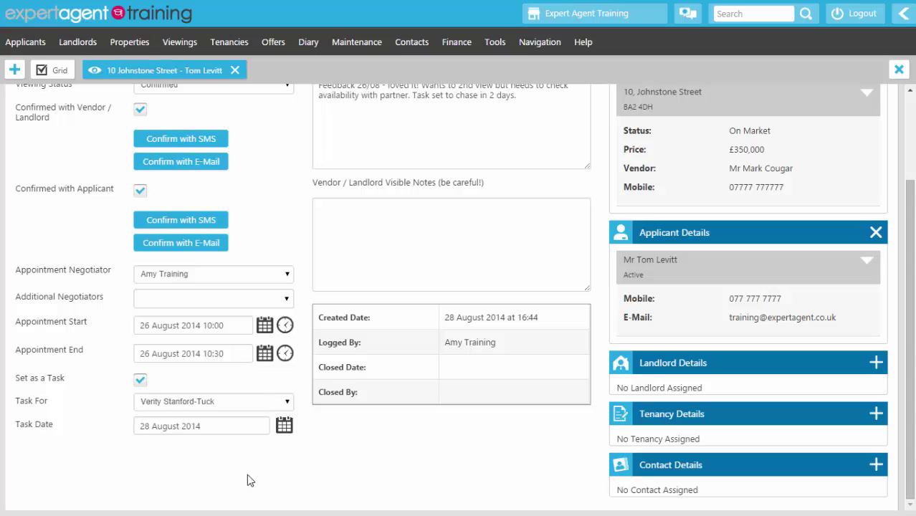
click(436, 159)
scroll(436, 160, up, 2)
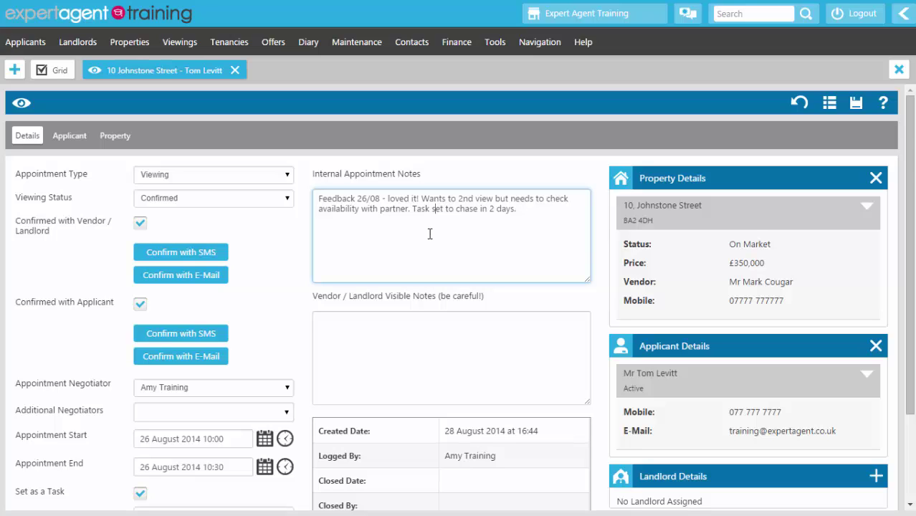
right_click(271, 228)
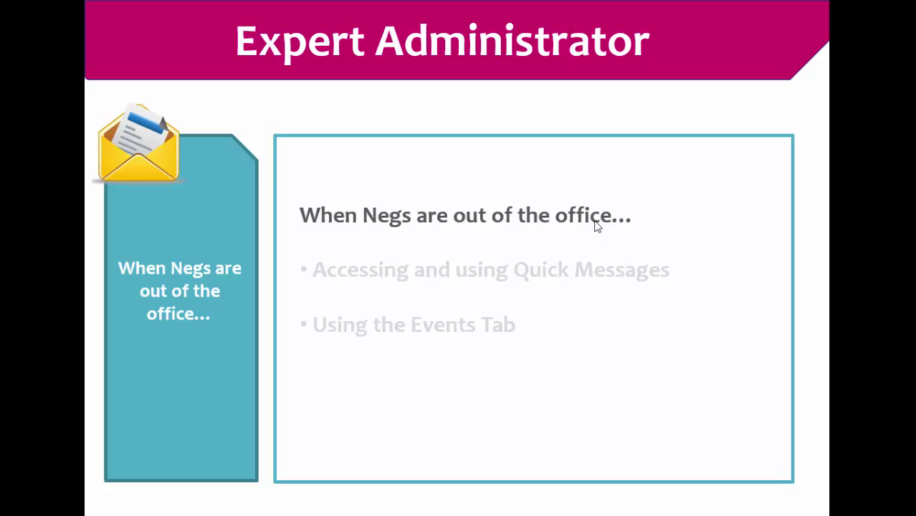
Step: Reveal the Quick Messages and Using the Events Tab slide bullets
click(476, 420)
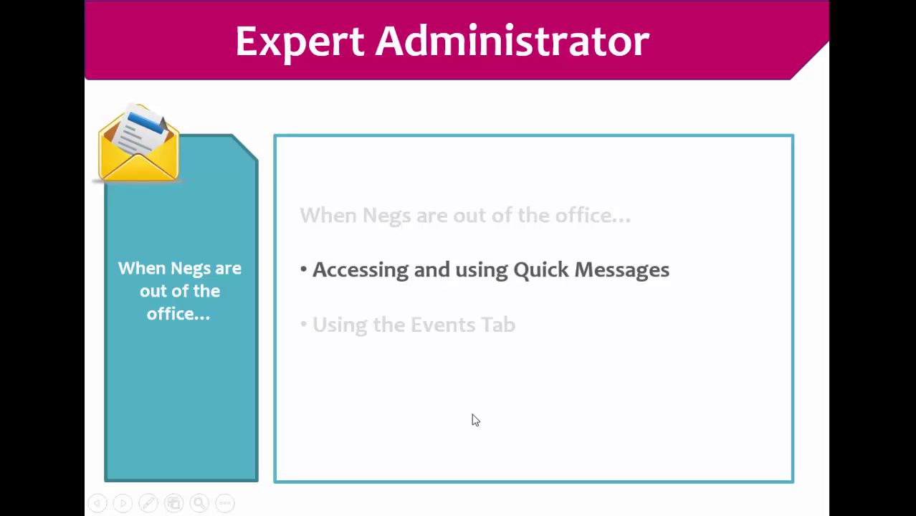
click(475, 420)
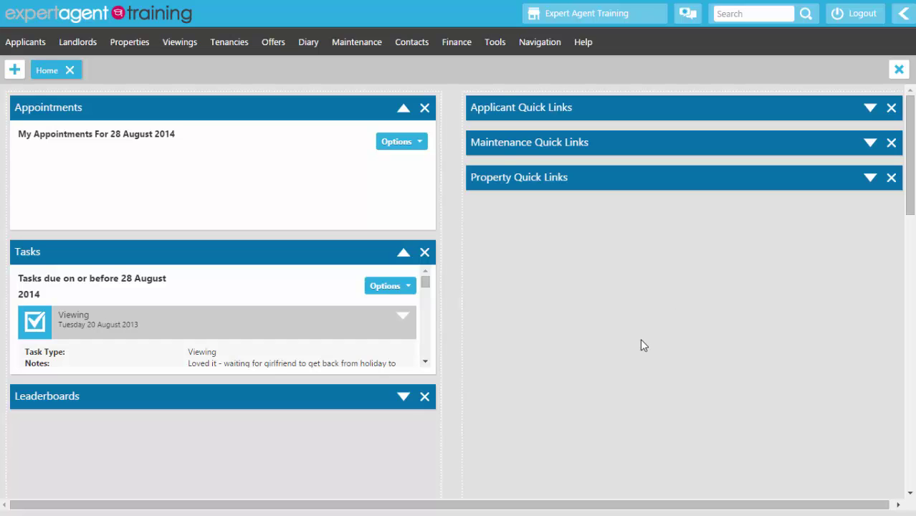
Step: Open the newest received message and its linked applicant record, expanding the summary header
click(494, 42)
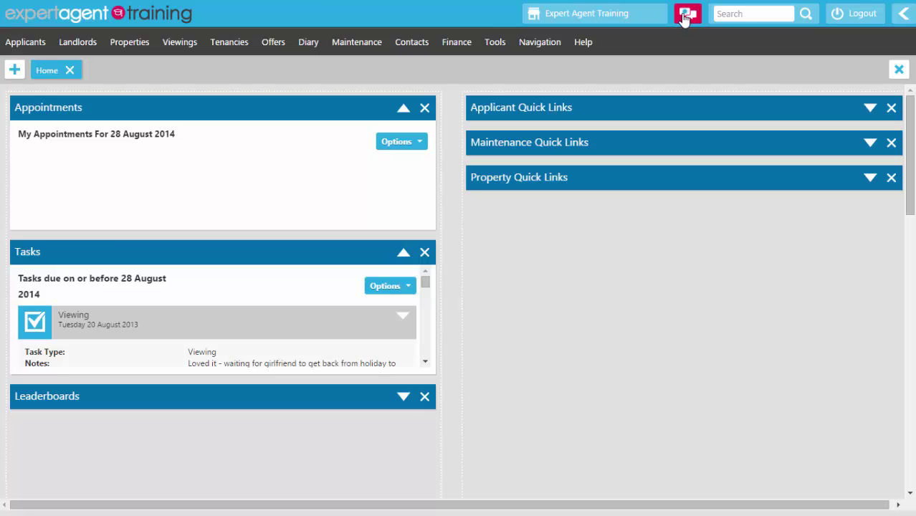
click(685, 15)
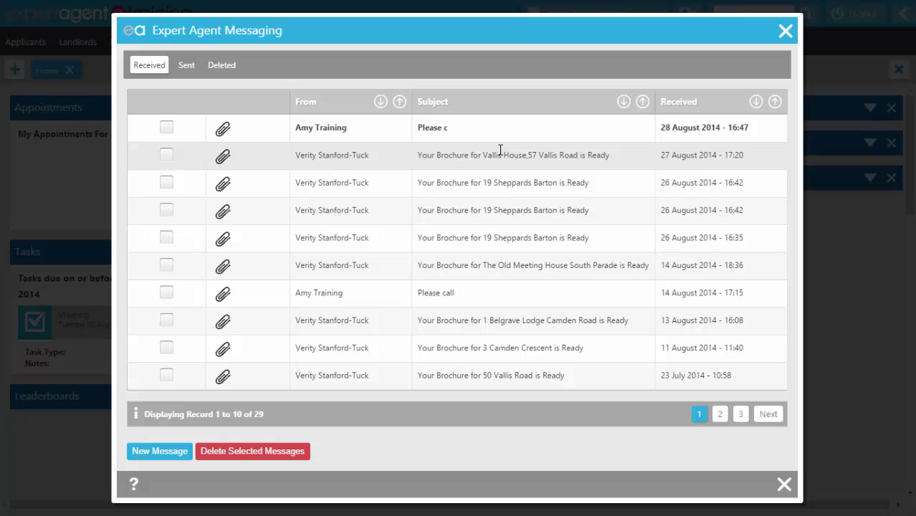
click(498, 129)
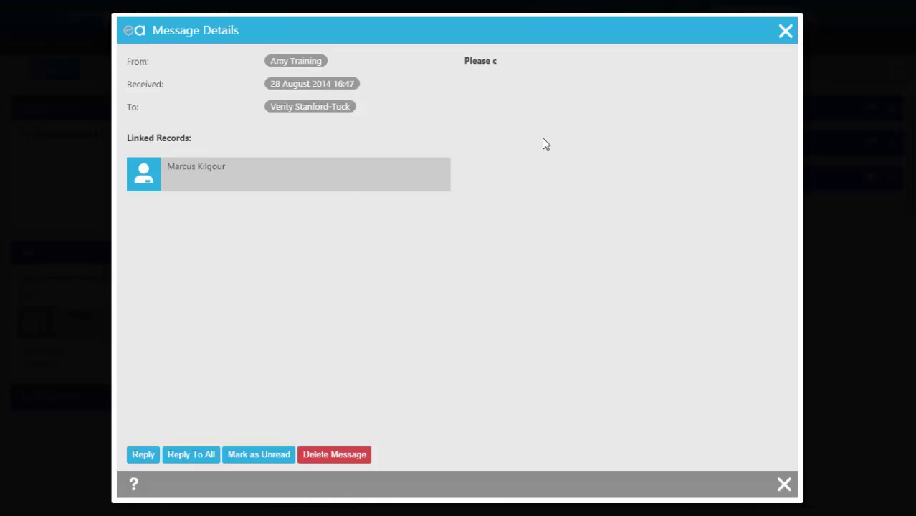
click(155, 181)
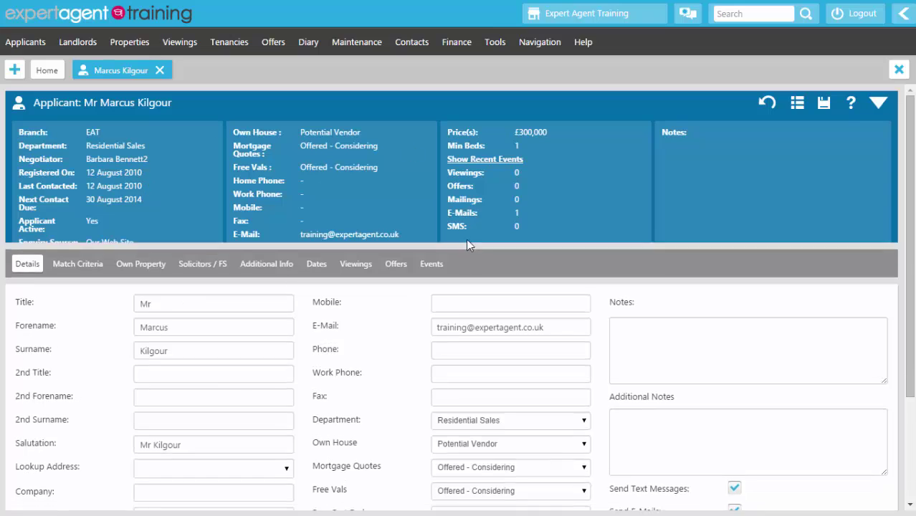
scroll(459, 286, down, 2)
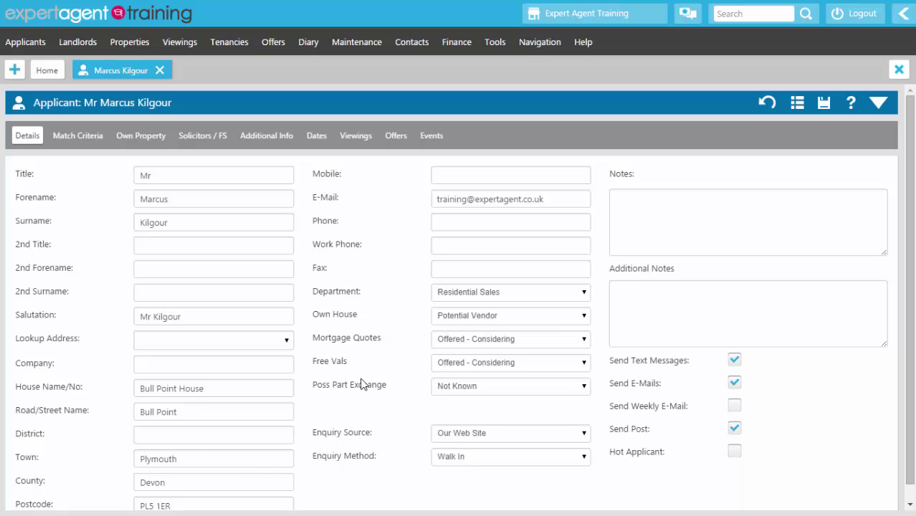
click(878, 102)
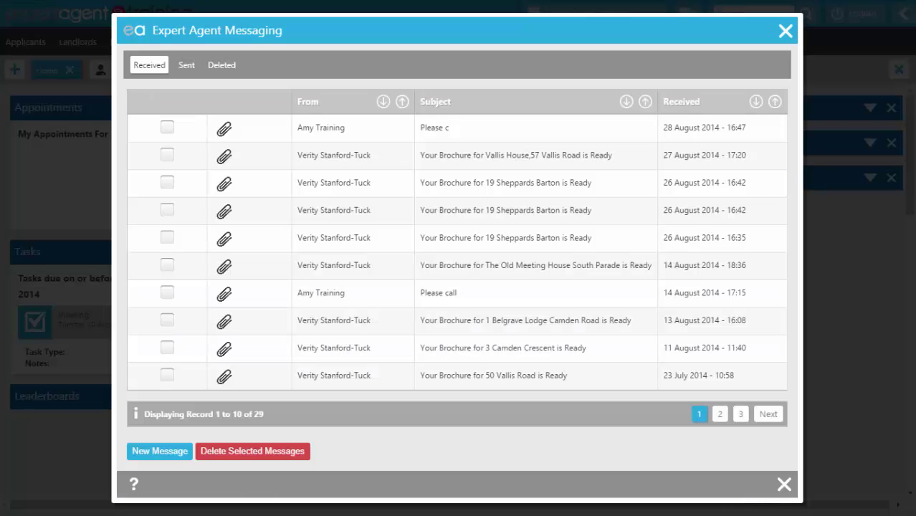
Step: Start a new message to a chosen recipient with subject 'Please call', attaching an applicant record
click(136, 456)
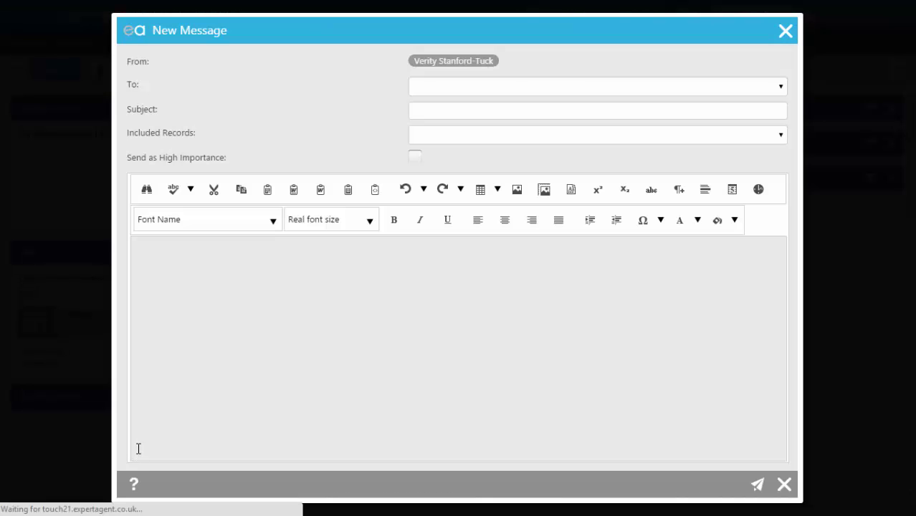
click(441, 91)
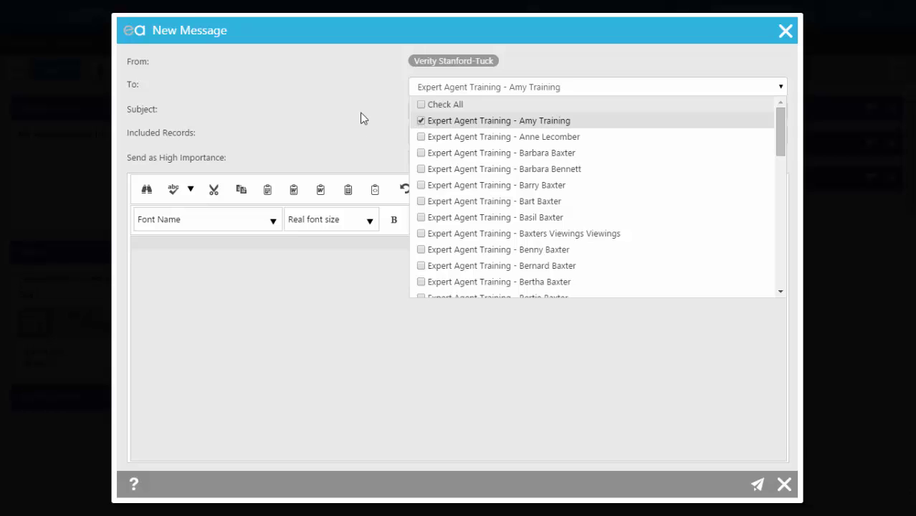
click(362, 118)
click(439, 112)
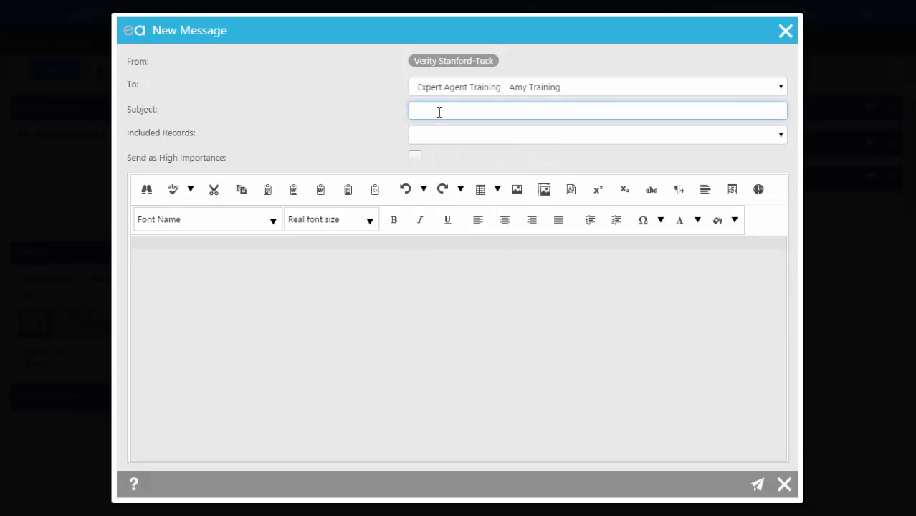
text(Please call)
click(781, 140)
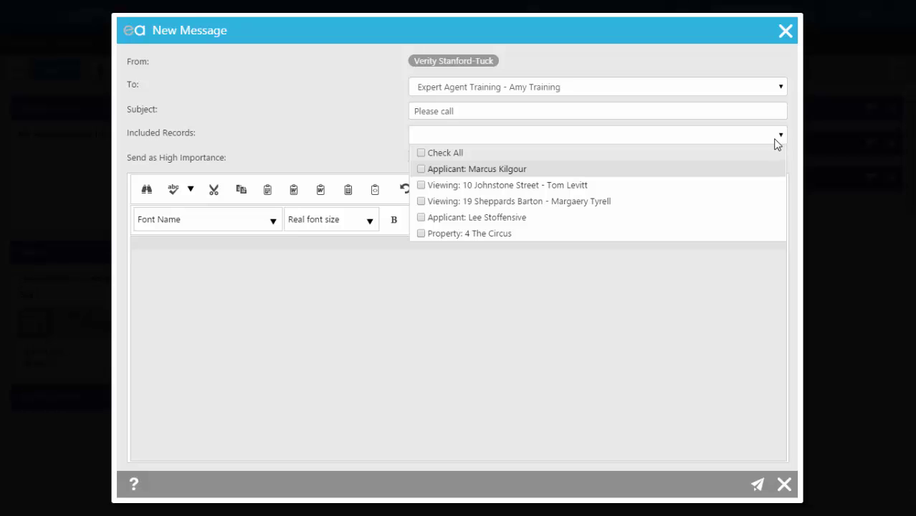
click(422, 220)
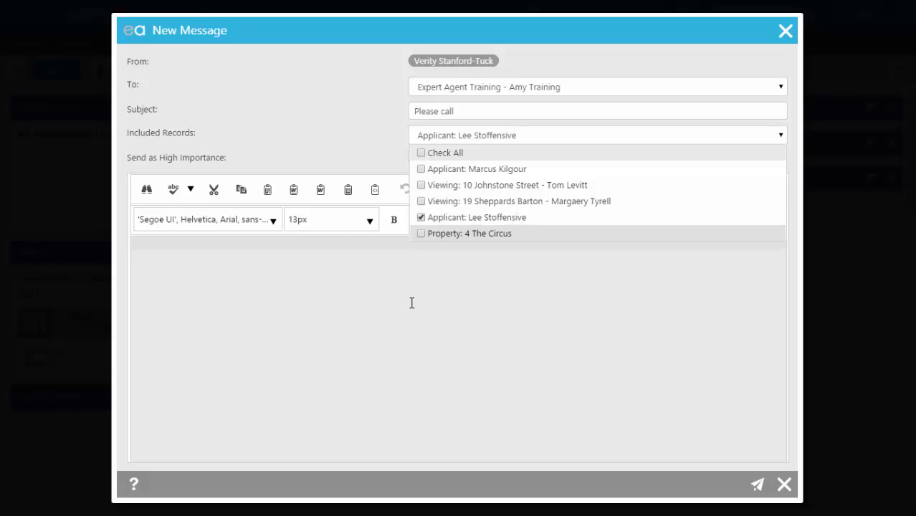
click(784, 139)
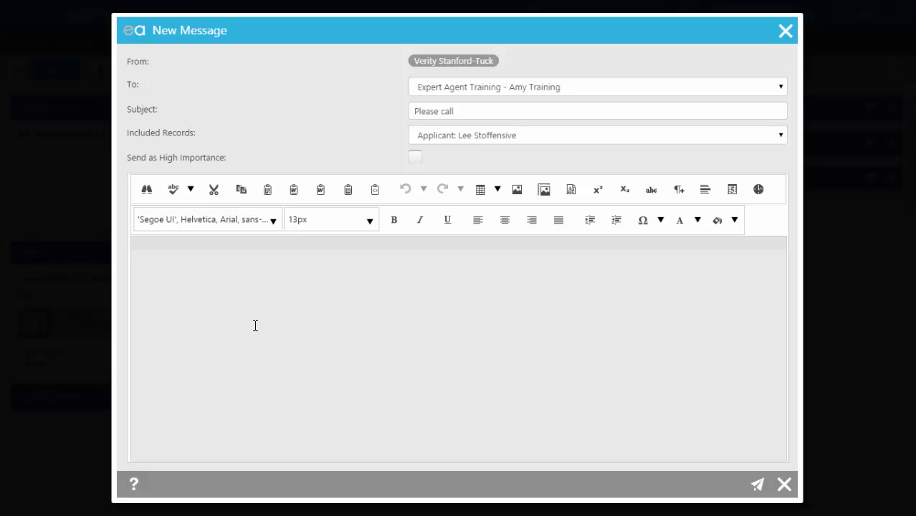
Step: Write the body 'Regarding your phone conversation yestrerday,' and send the message
click(143, 243)
text(Regarding )
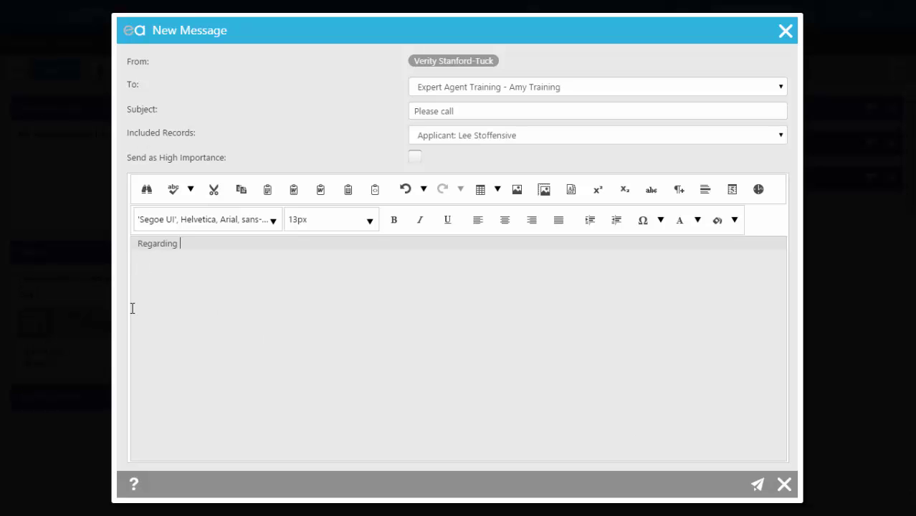
text(your phone conversation yestr)
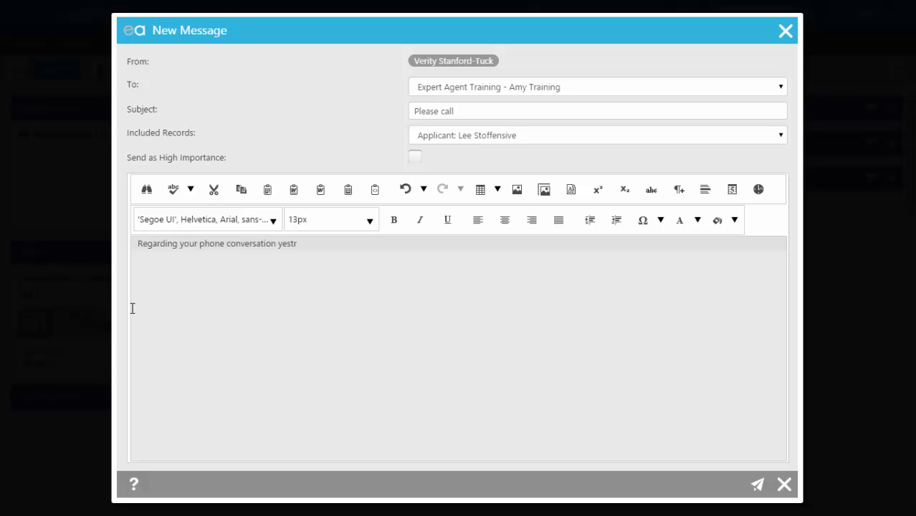
key(BackSpace)
text(erday,)
click(752, 490)
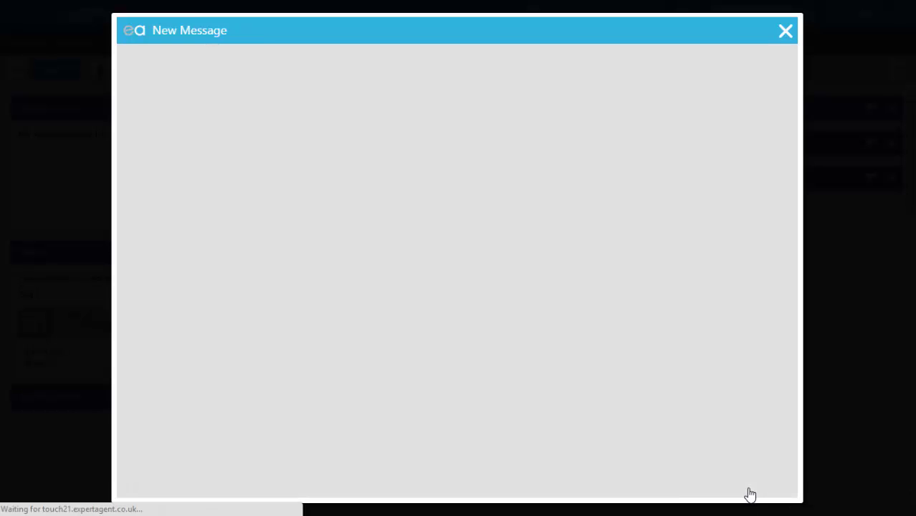
click(465, 197)
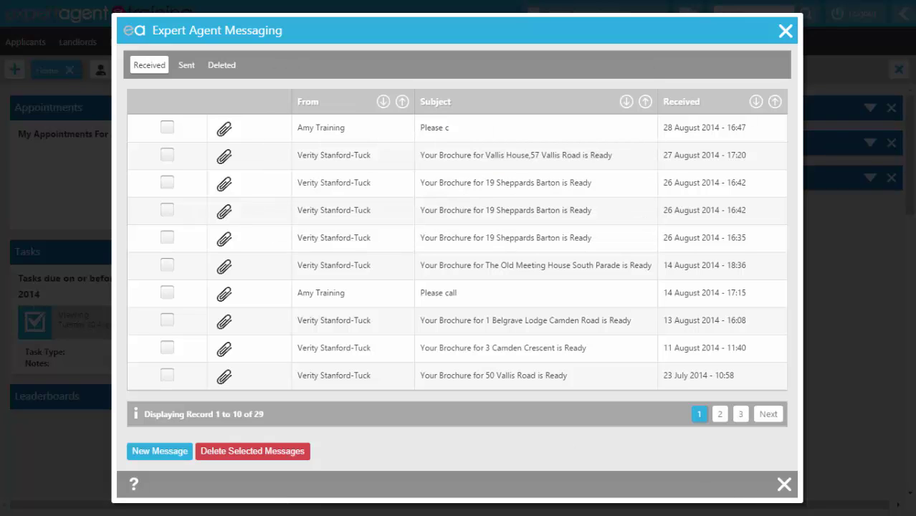
Step: Start a quick message from the applicant's record, then discard it unsent
click(784, 484)
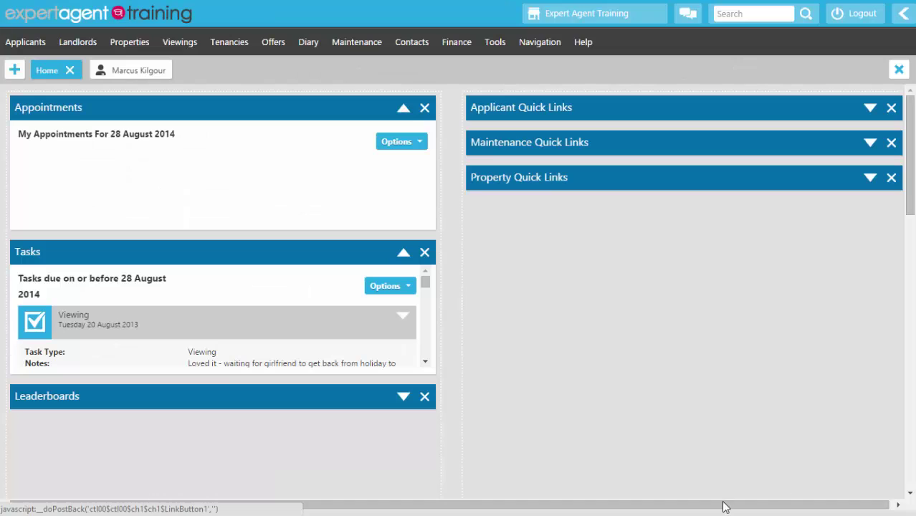
click(123, 70)
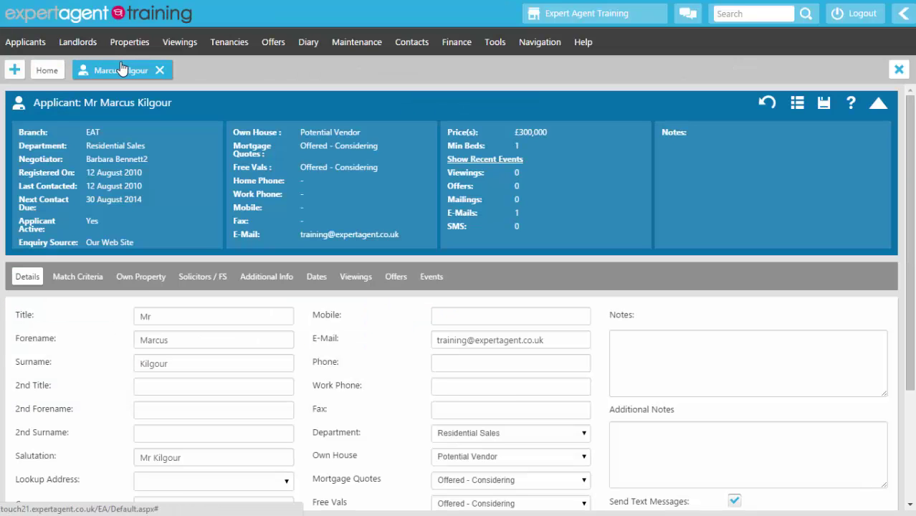
right_click(315, 115)
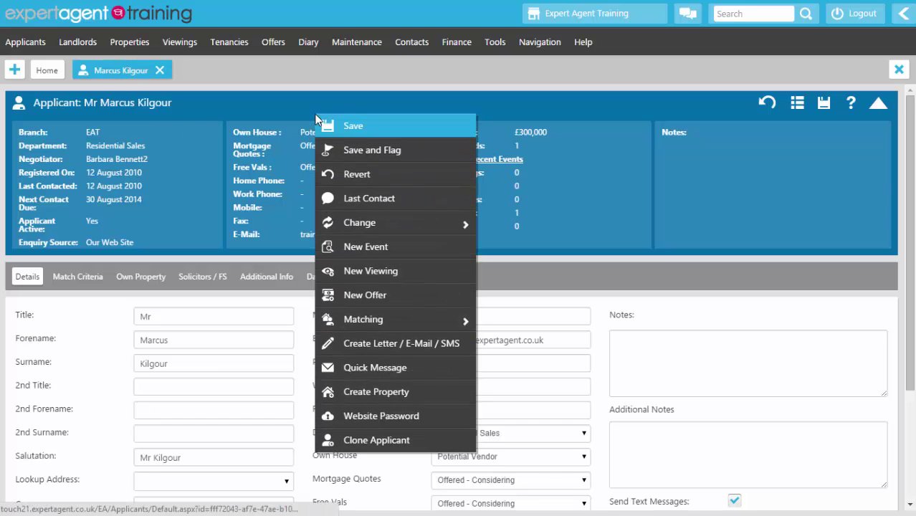
click(357, 371)
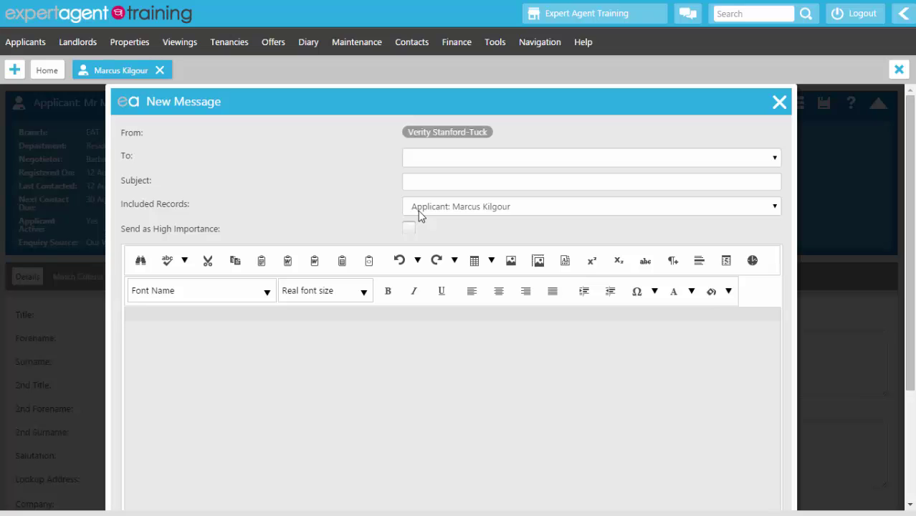
click(779, 101)
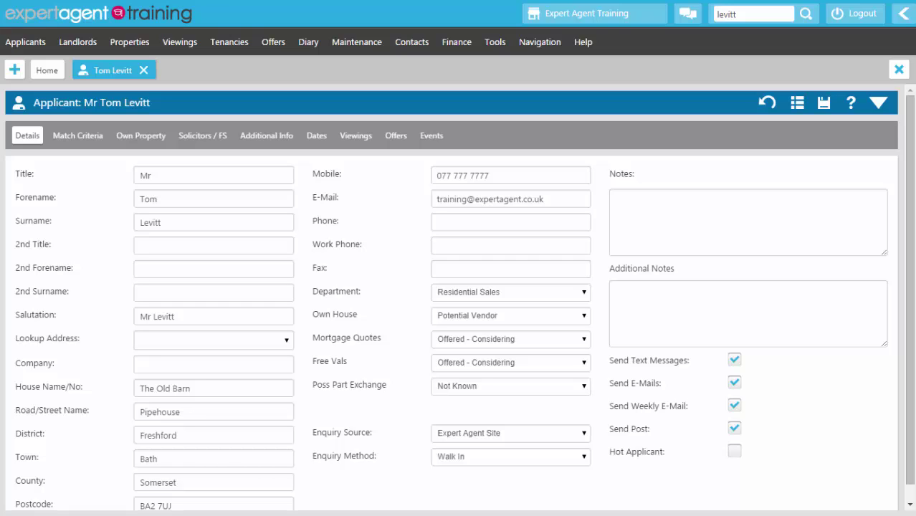
click(434, 137)
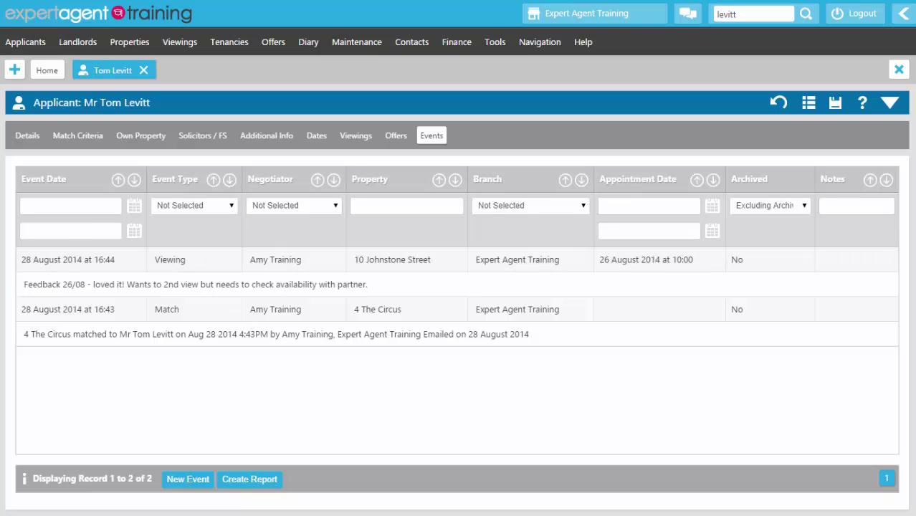
click(314, 286)
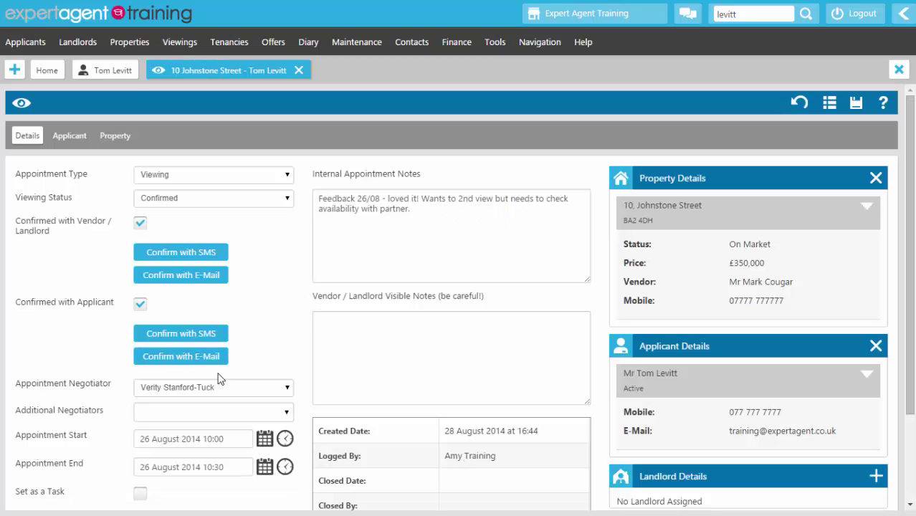
Step: Set the viewing as a task assigned to another negotiator
scroll(166, 393, down, 3)
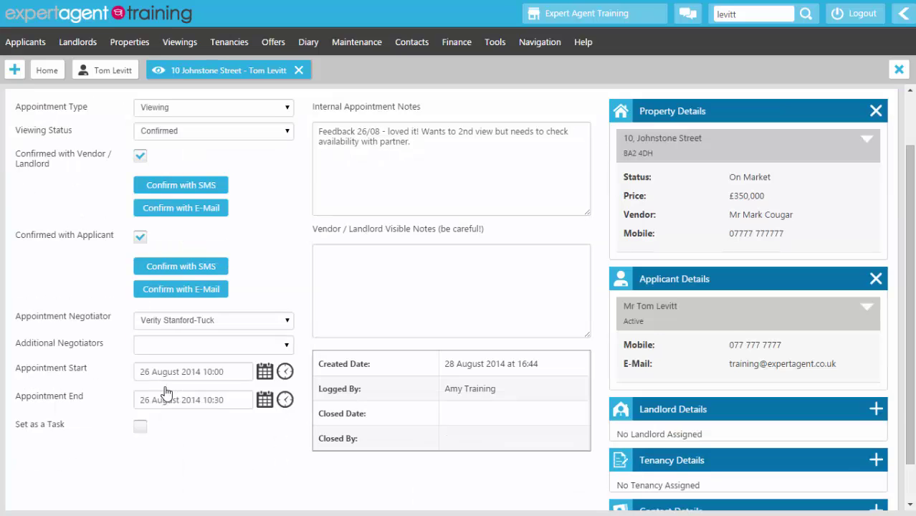
click(140, 382)
click(147, 406)
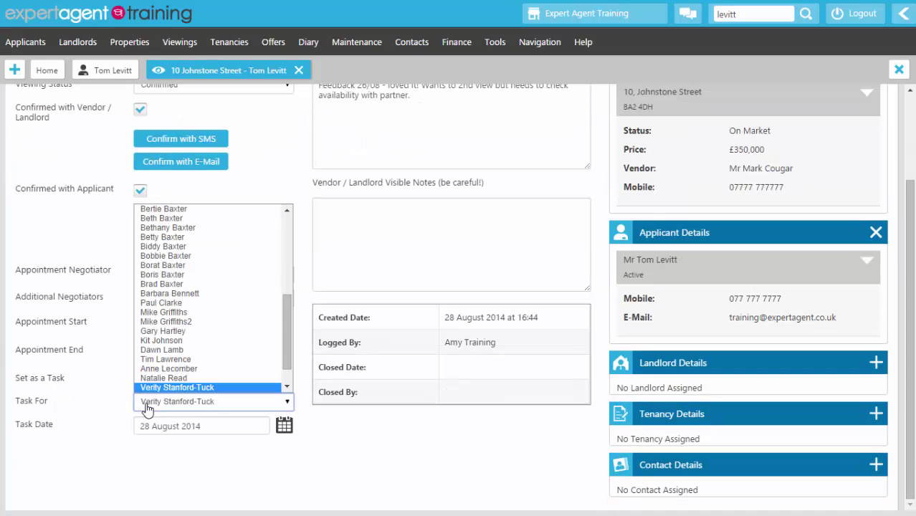
click(147, 406)
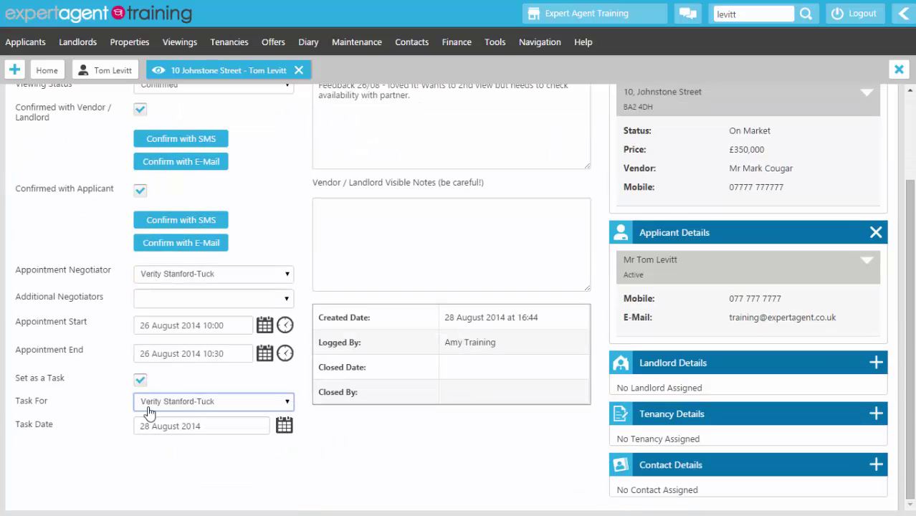
click(151, 402)
scroll(180, 359, up, 10)
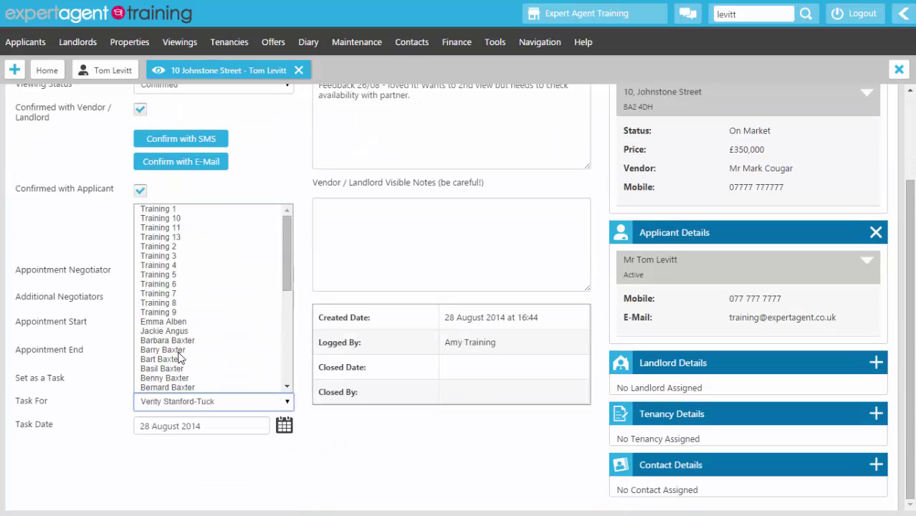
scroll(182, 301, down, 5)
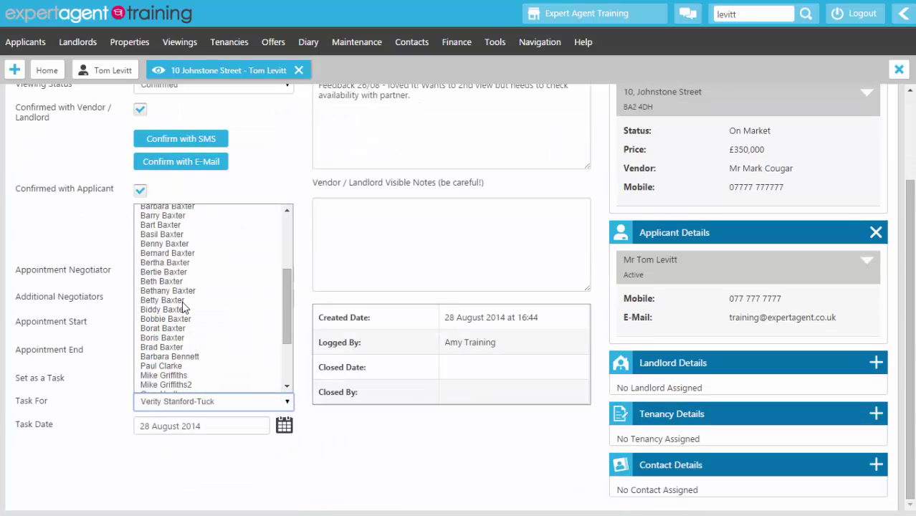
scroll(182, 304, down, 3)
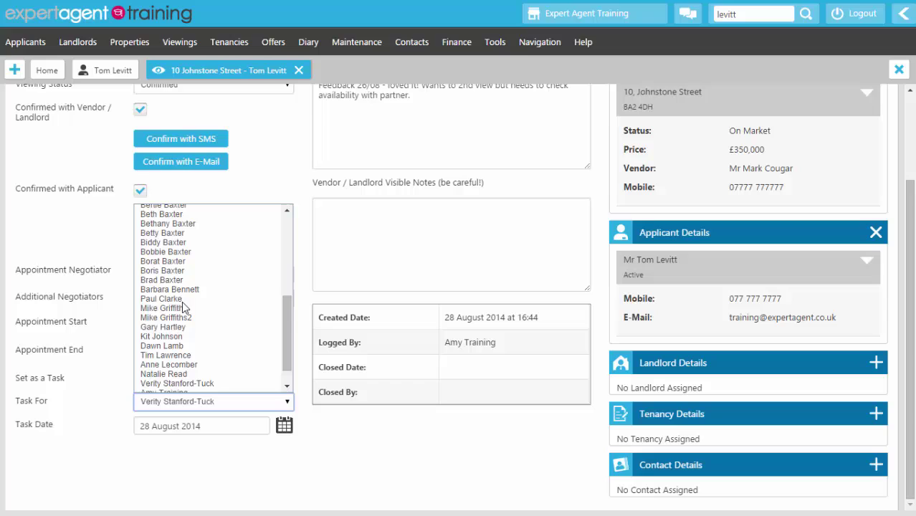
scroll(165, 388, down, 1)
click(168, 370)
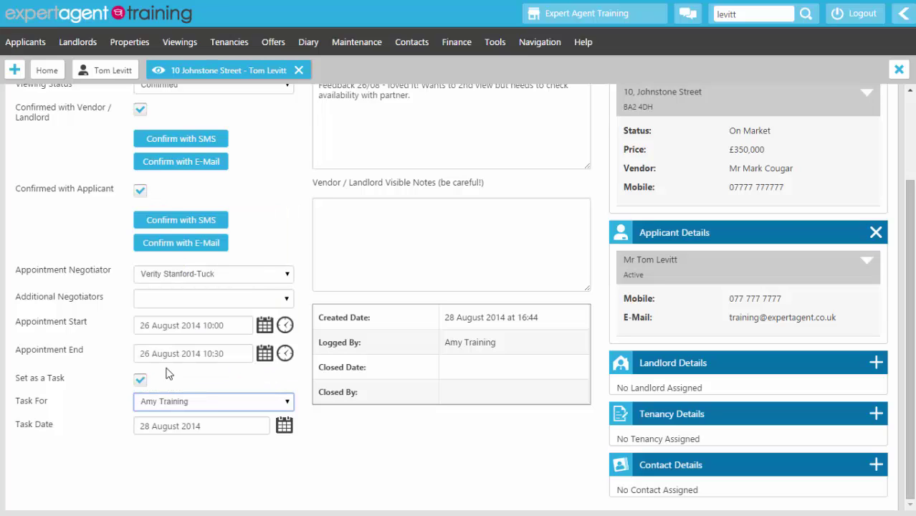
Step: Make the same colleague the appointment negotiator, then save and close the viewing
click(223, 280)
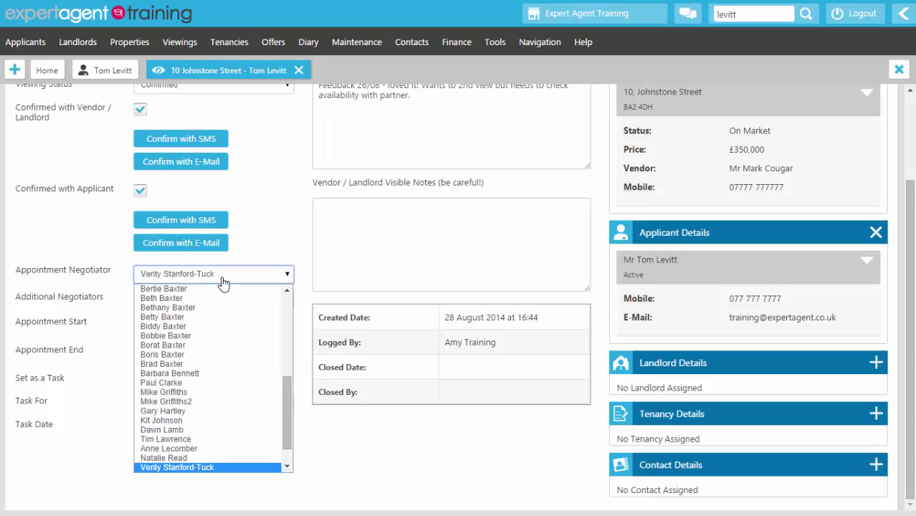
scroll(225, 287, down, 1)
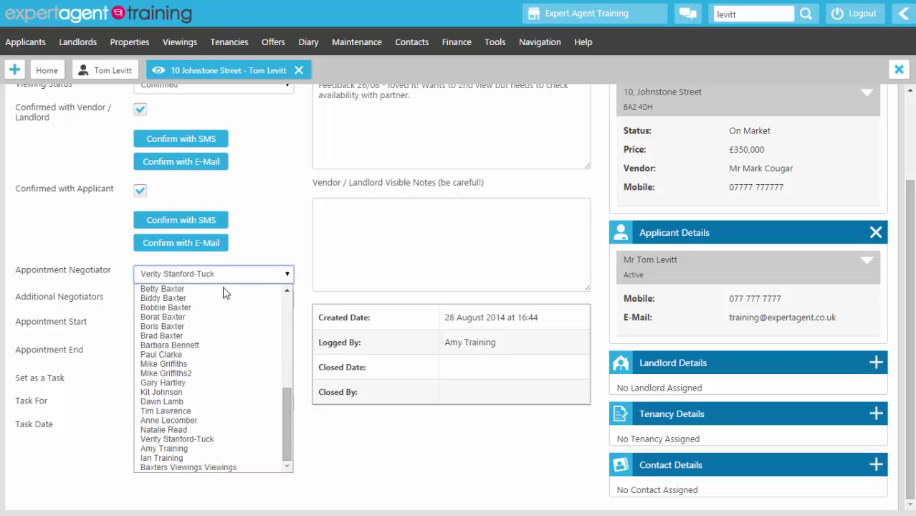
click(194, 449)
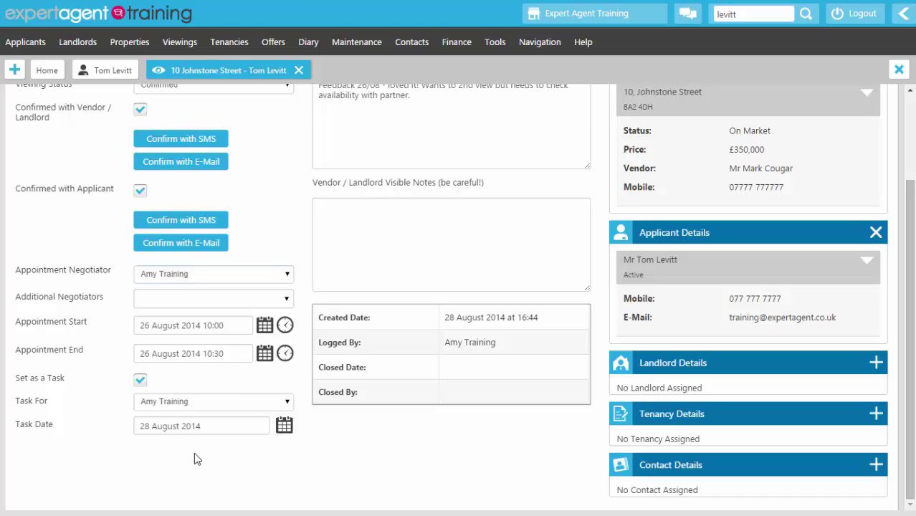
scroll(194, 452, up, 3)
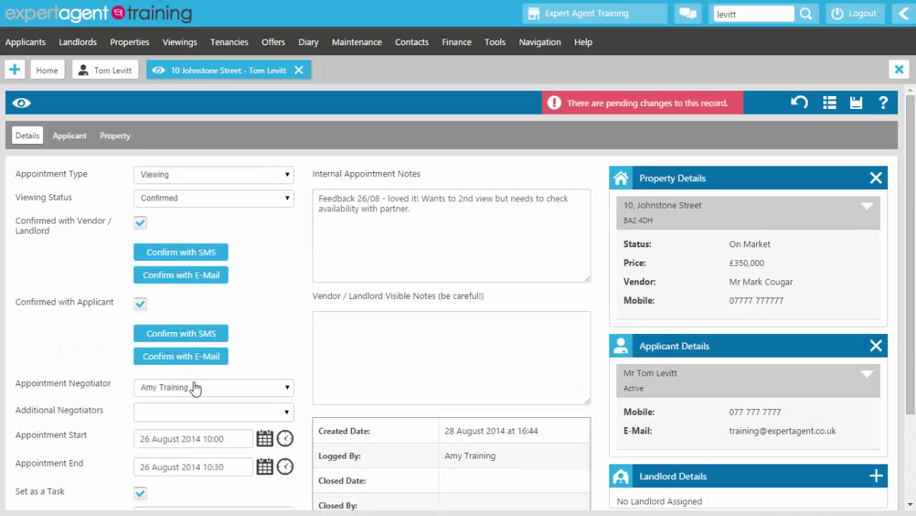
right_click(250, 129)
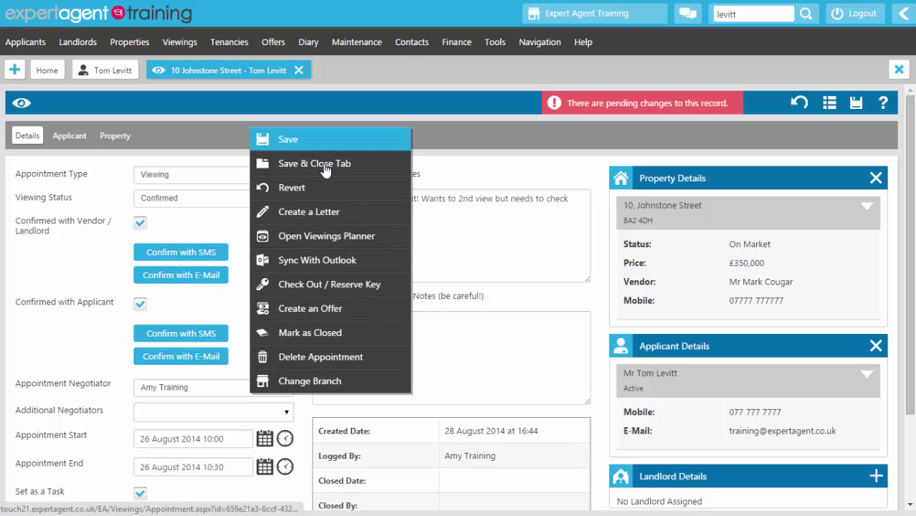
click(323, 177)
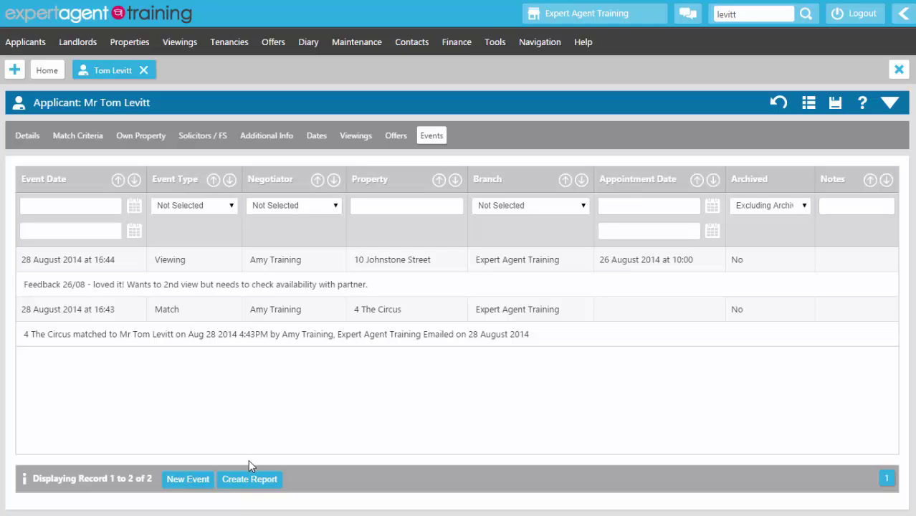
Step: Add a new Note event asking the colleague to return a caller's call tomorrow
click(188, 480)
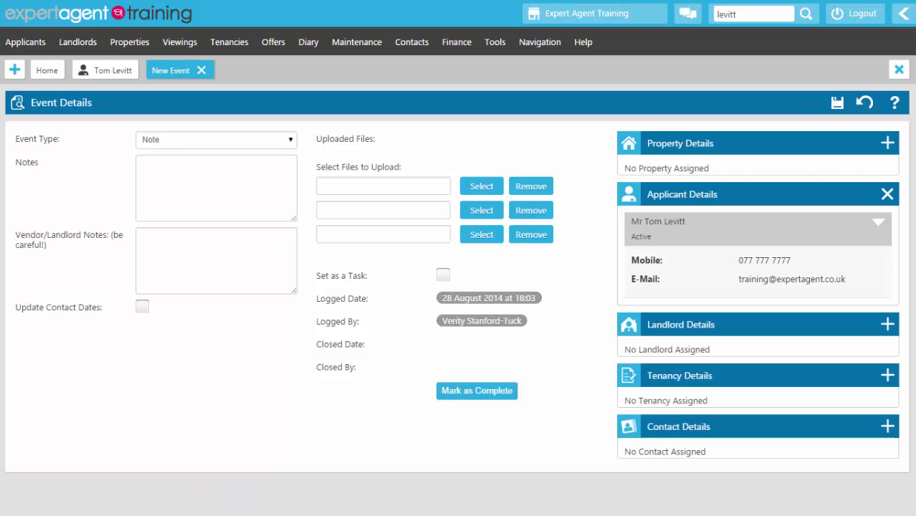
click(159, 146)
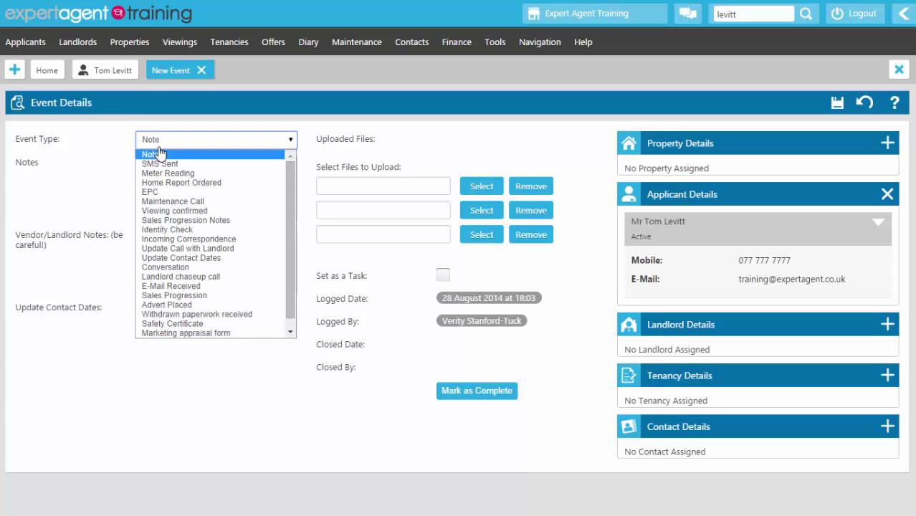
click(170, 155)
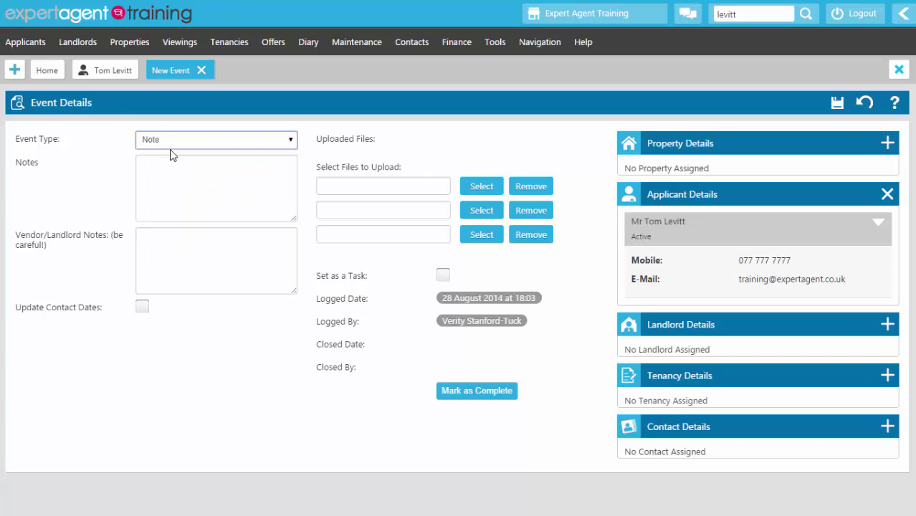
click(160, 177)
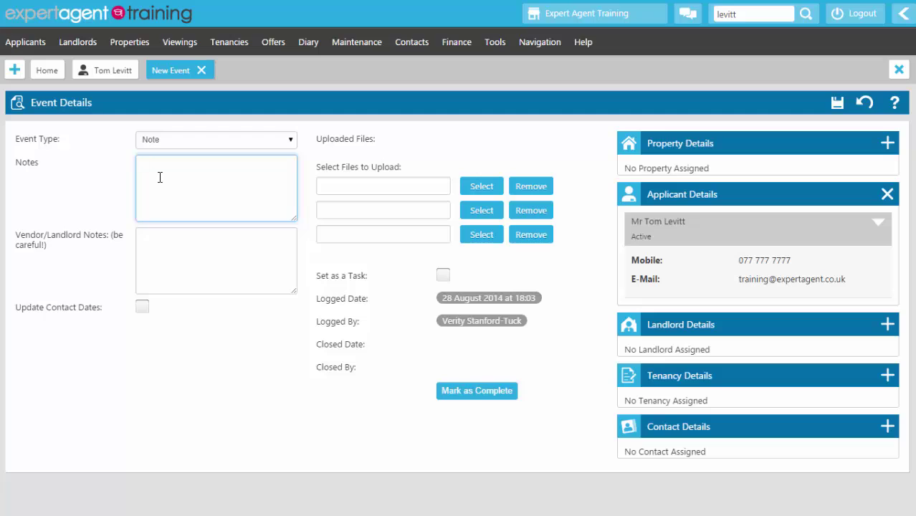
text(Tom called and left a messag)
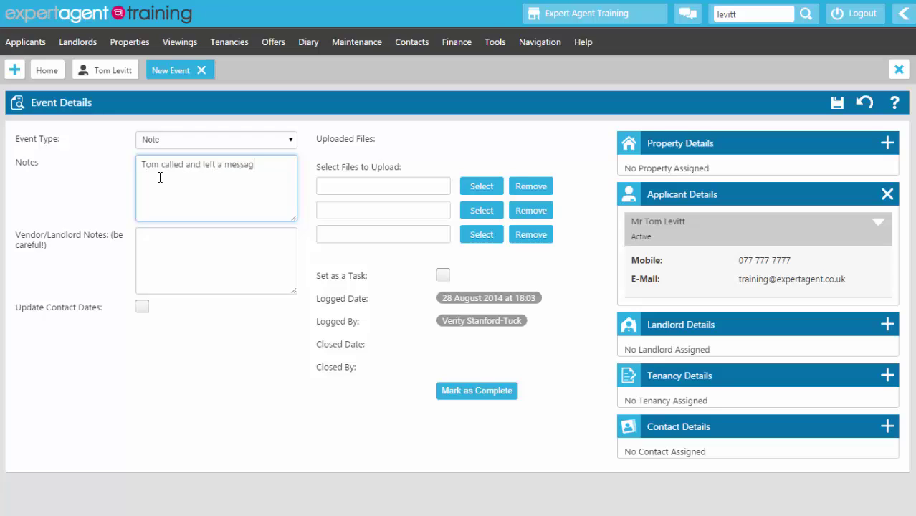
text(e for Amy, please can Amy give)
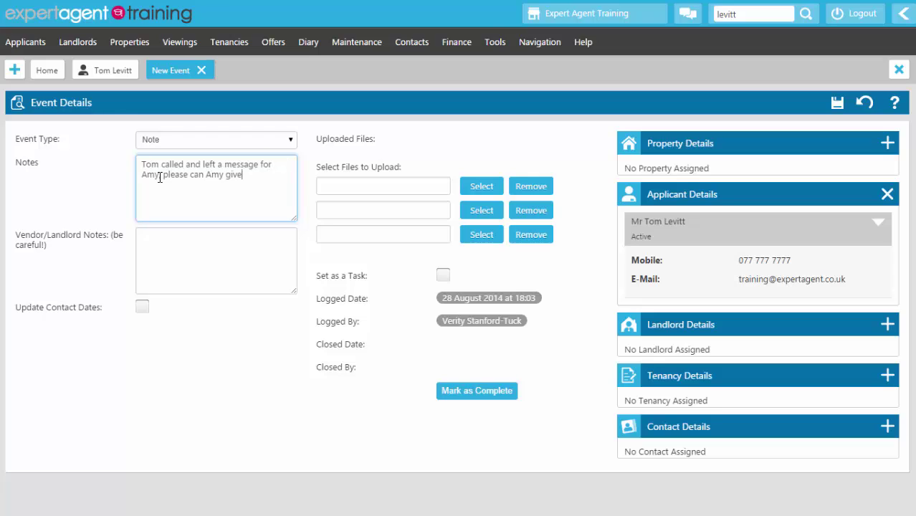
text( him a call tomorrow (Friday))
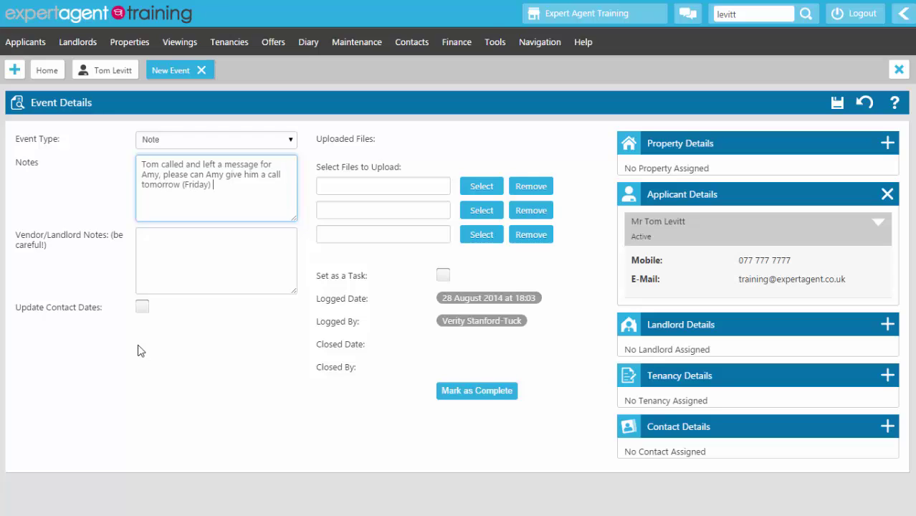
Step: Make the note a task for the same colleague due 29 August 2014, and save it
click(448, 278)
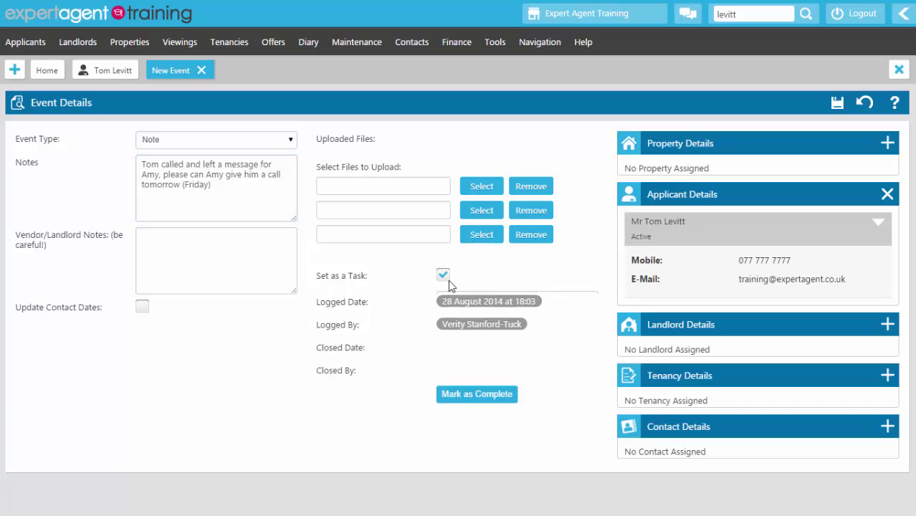
click(453, 302)
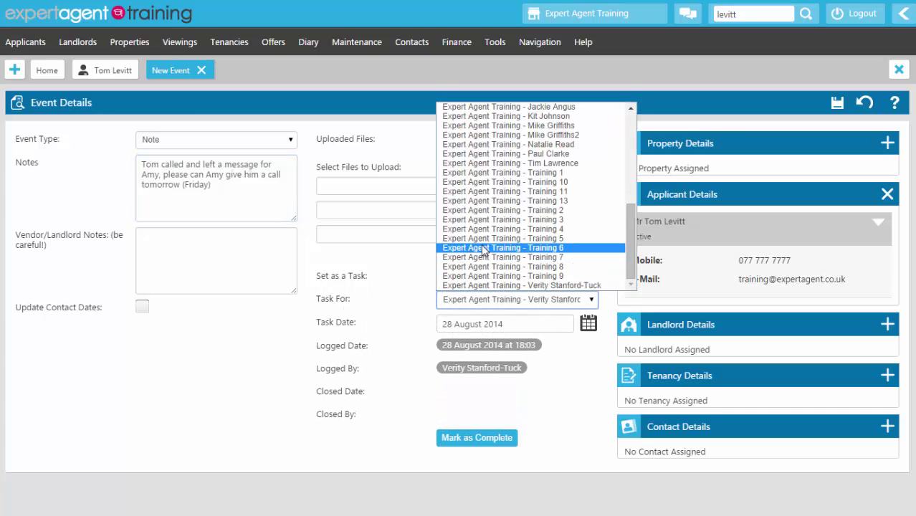
scroll(484, 251, up, 9)
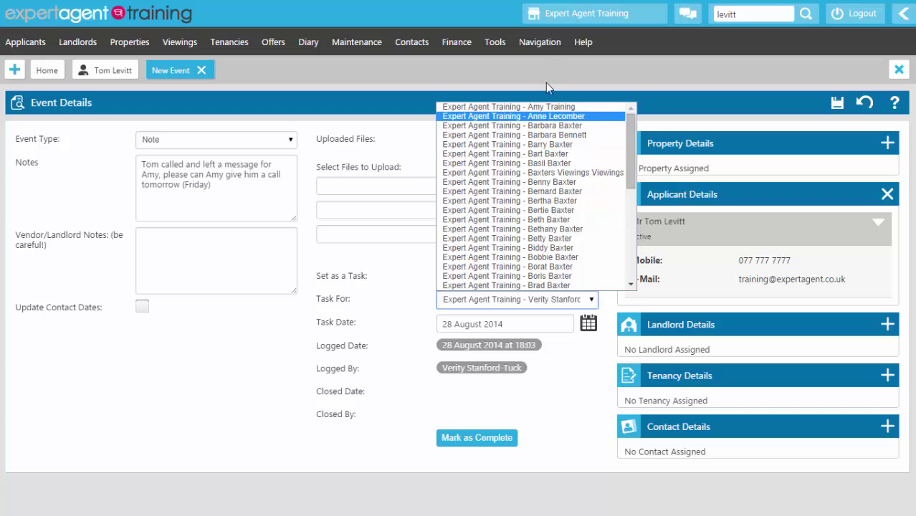
click(539, 107)
click(588, 324)
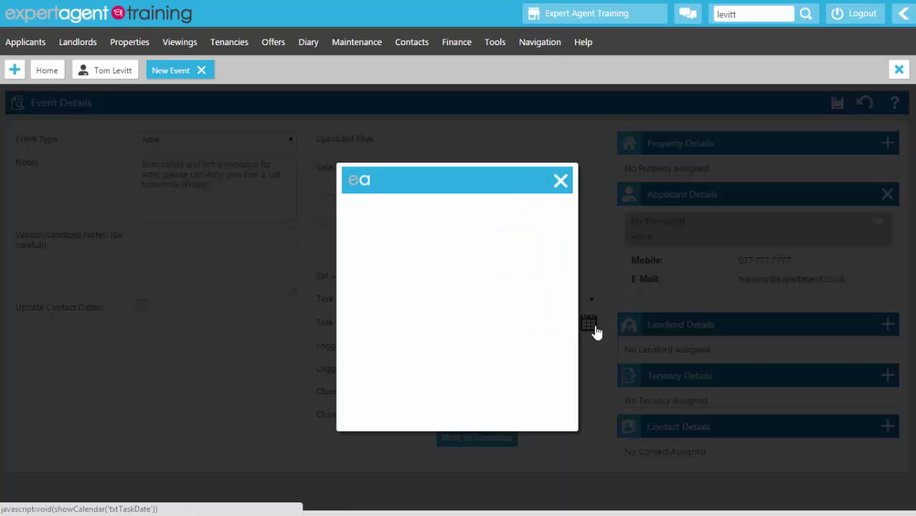
click(499, 380)
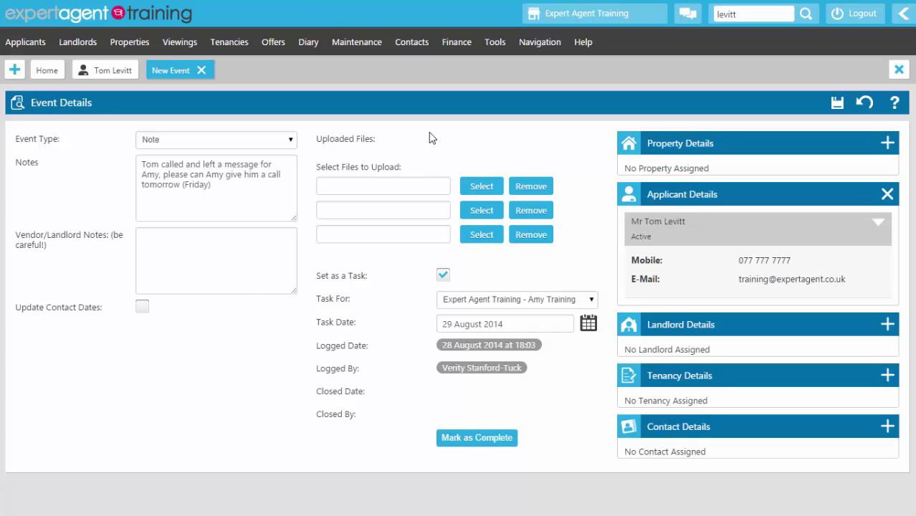
click(841, 107)
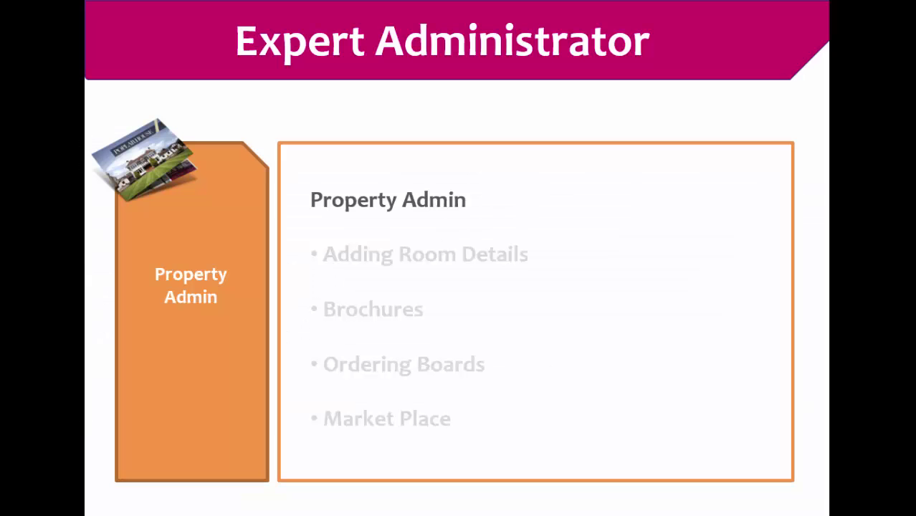
Step: Advance the slide through Adding Room Details, Brochures and Ordering Boards to Market Place
click(586, 270)
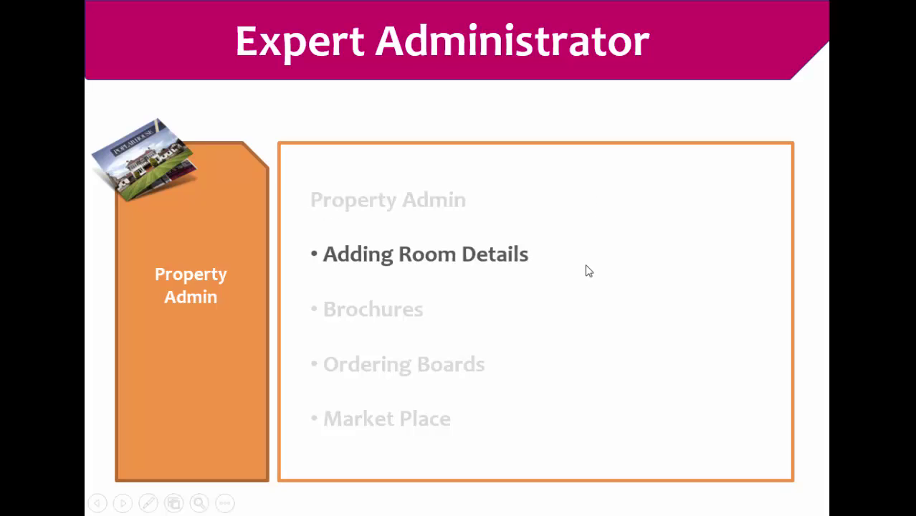
click(586, 270)
click(586, 271)
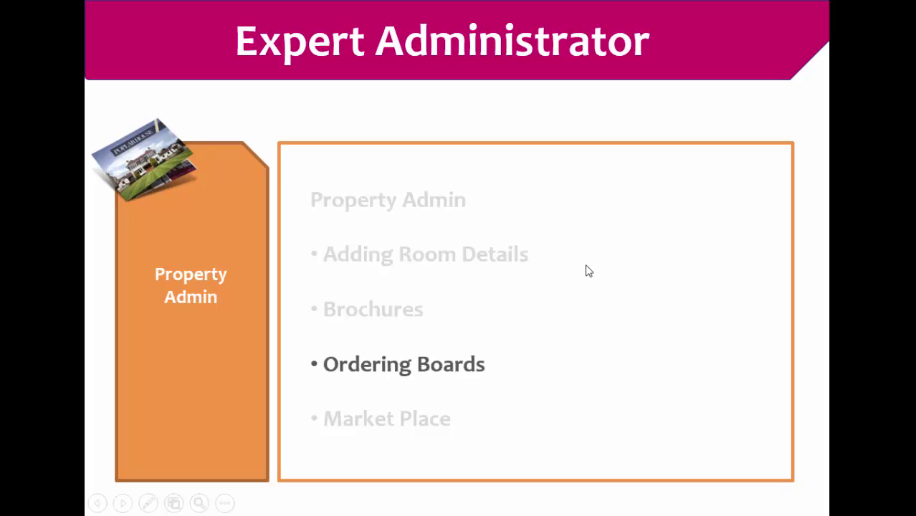
click(586, 271)
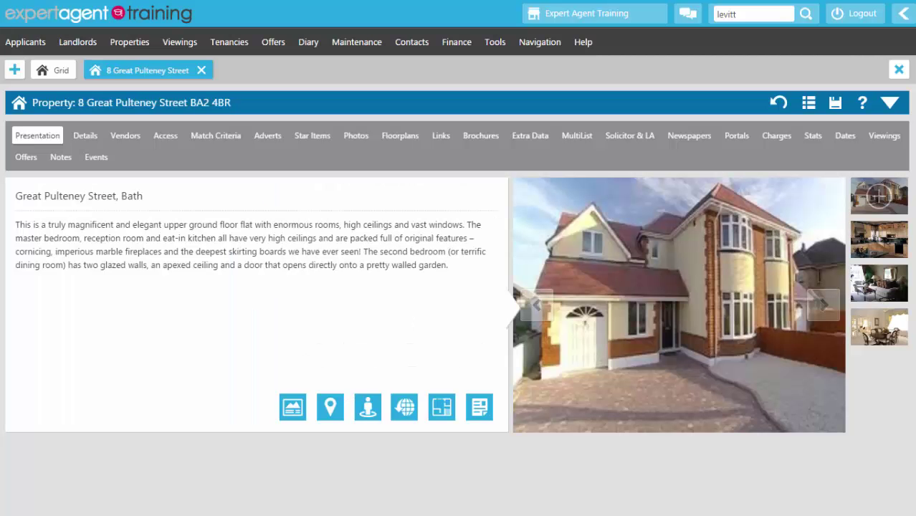
Step: Add a Kitchen room on the room details page measuring 10' 4" x 12' 7"
click(469, 141)
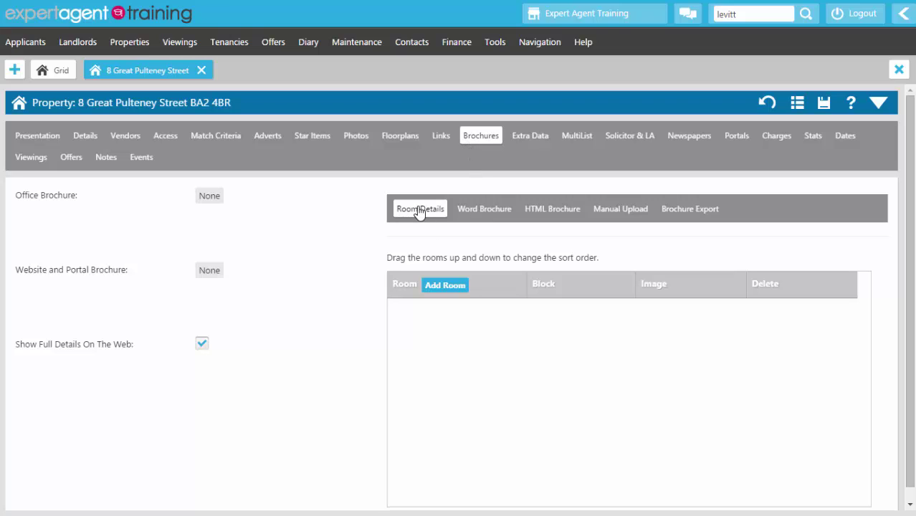
click(441, 286)
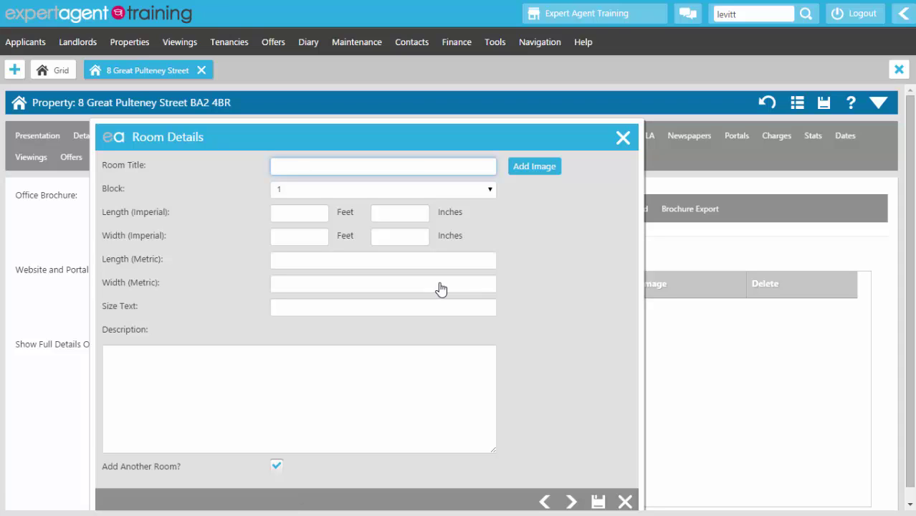
text(Kitch)
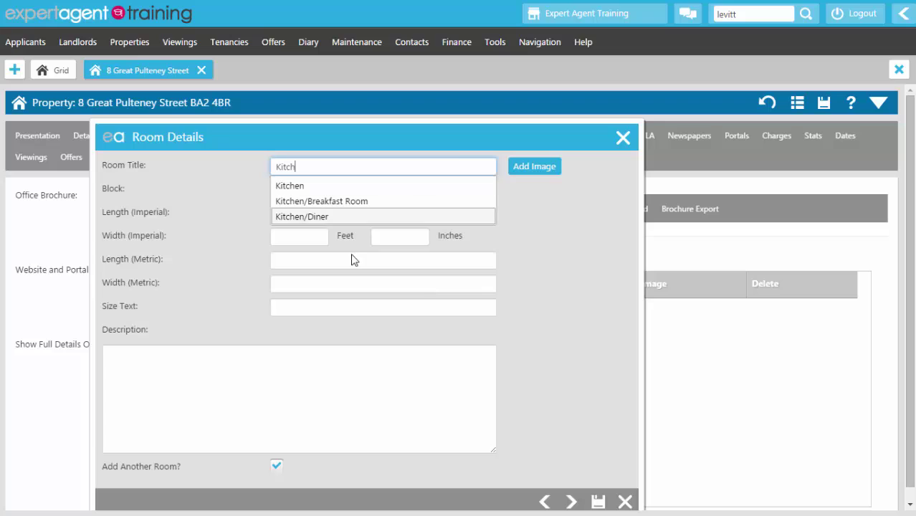
click(331, 185)
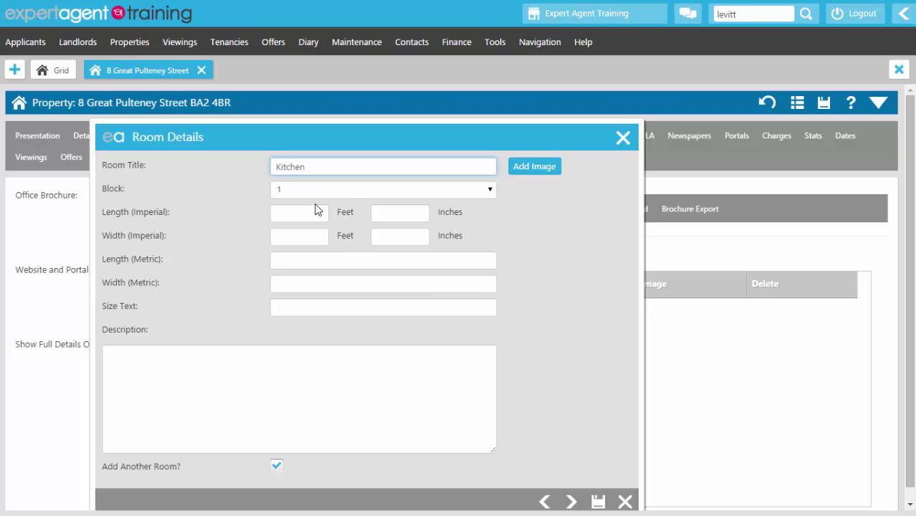
click(313, 215)
text(10)
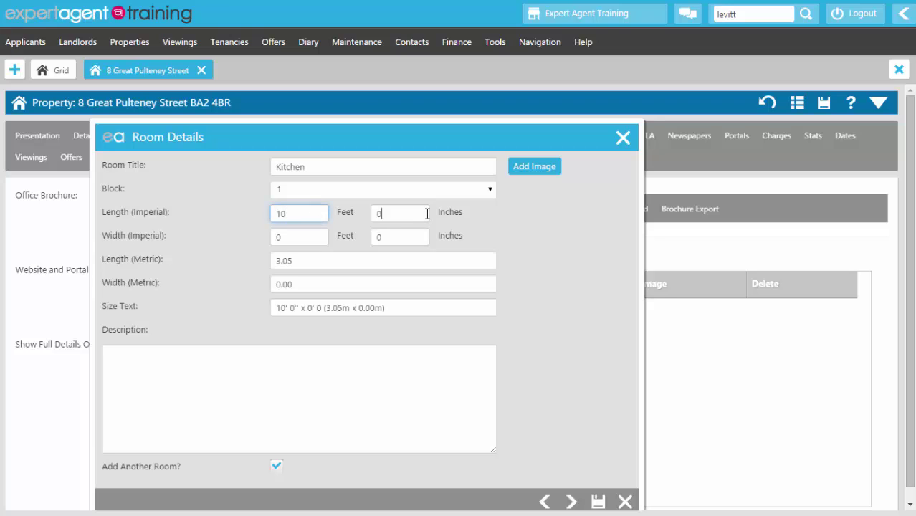
click(427, 213)
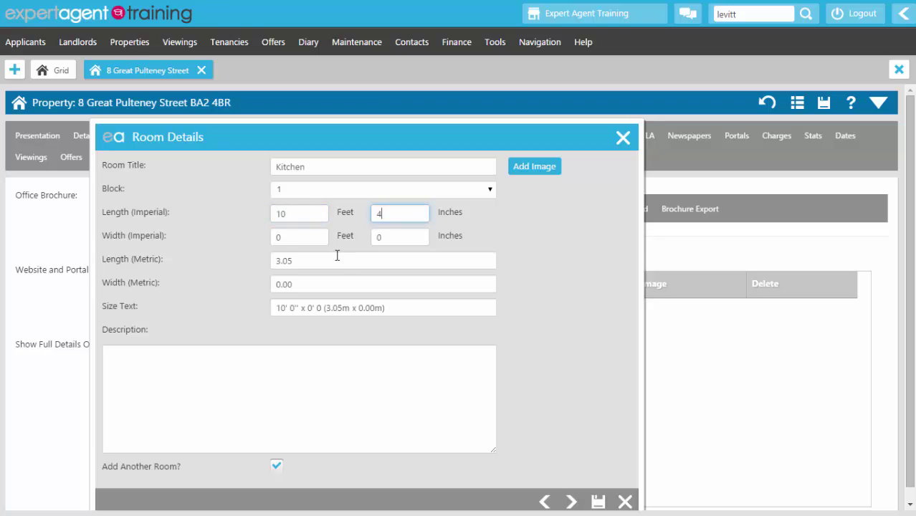
key(Tab)
text(12)
click(400, 236)
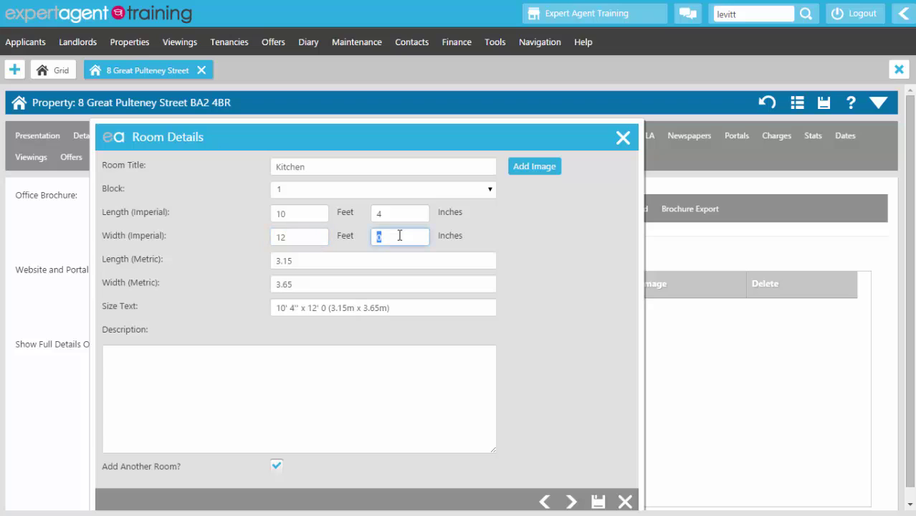
text(7)
Step: Fill the Kitchen room description with placeholder text
click(266, 348)
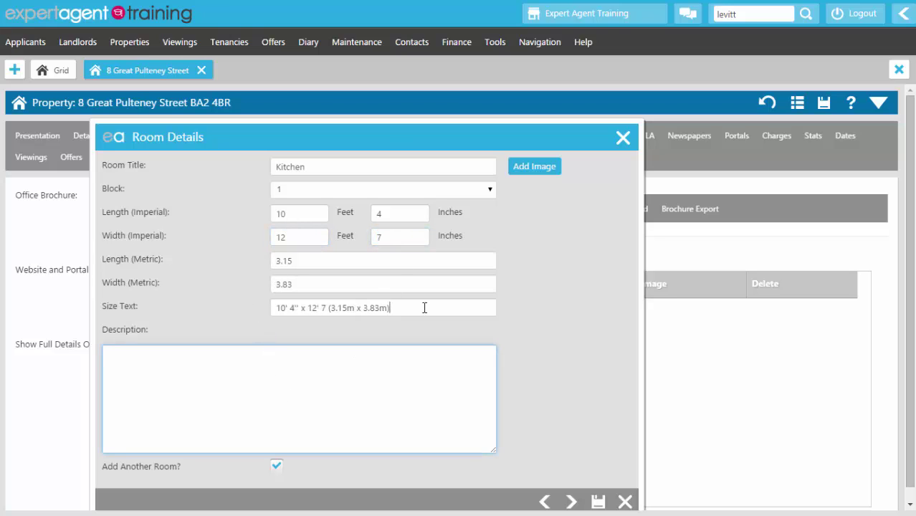
drag(423, 307, 257, 322)
click(254, 392)
text(skrugfpoisauygposiydhgpathszdf. iuahsfdgpiuaeh)
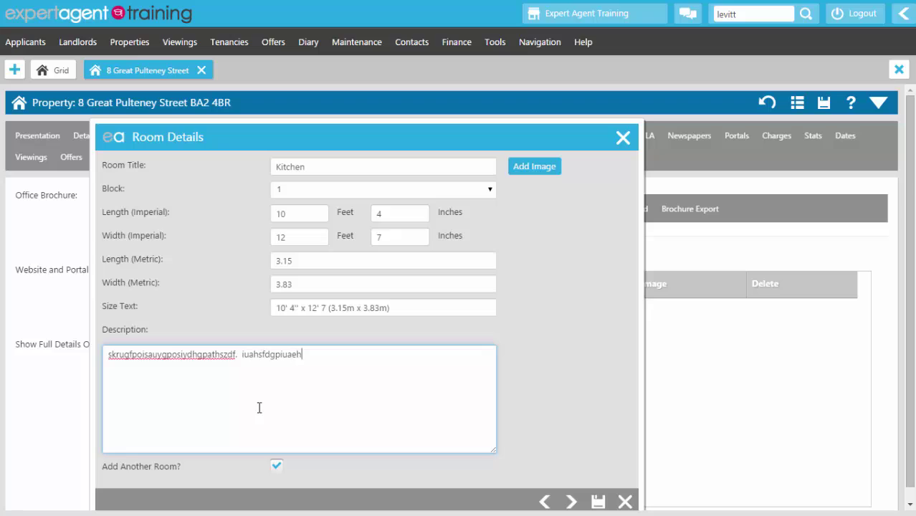
text(rgae . iouasdhfgpiuaedthaed. )
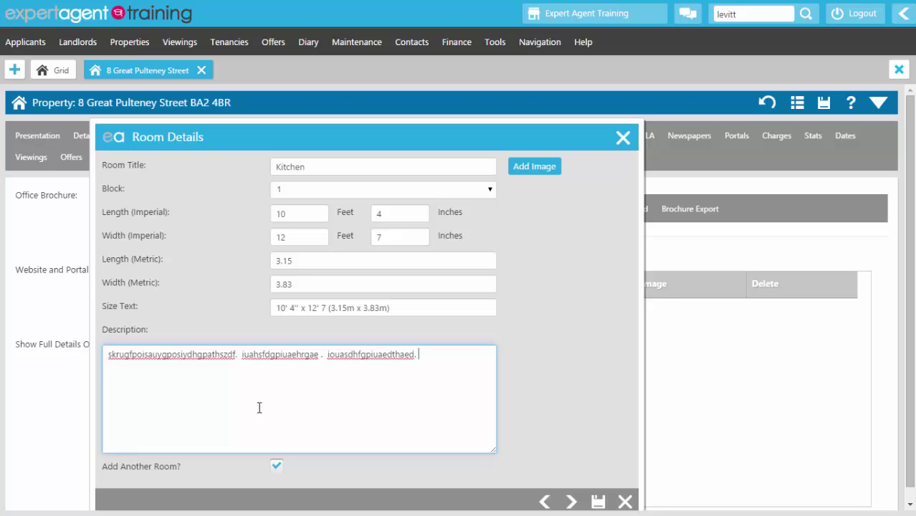
text(iaguheuiaetgasdf.)
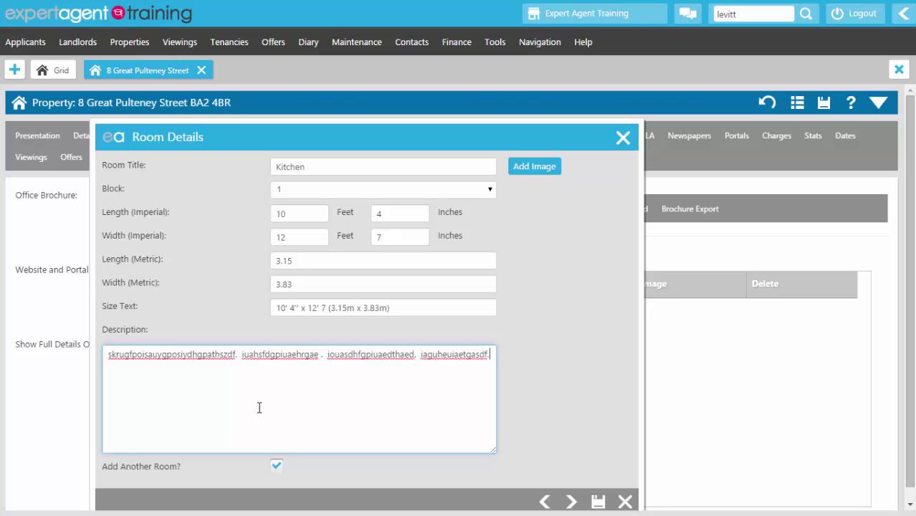
Step: Attach the kitchen photo to the Kitchen room and save it
click(538, 167)
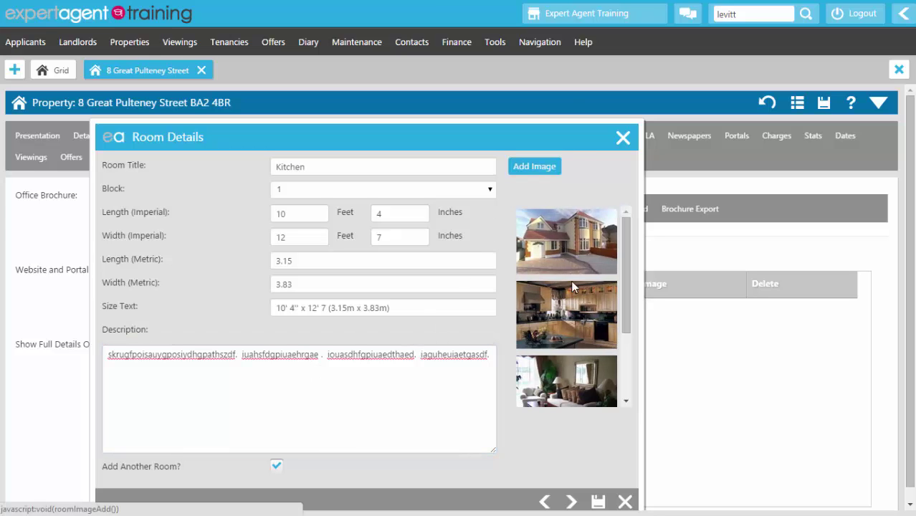
click(563, 315)
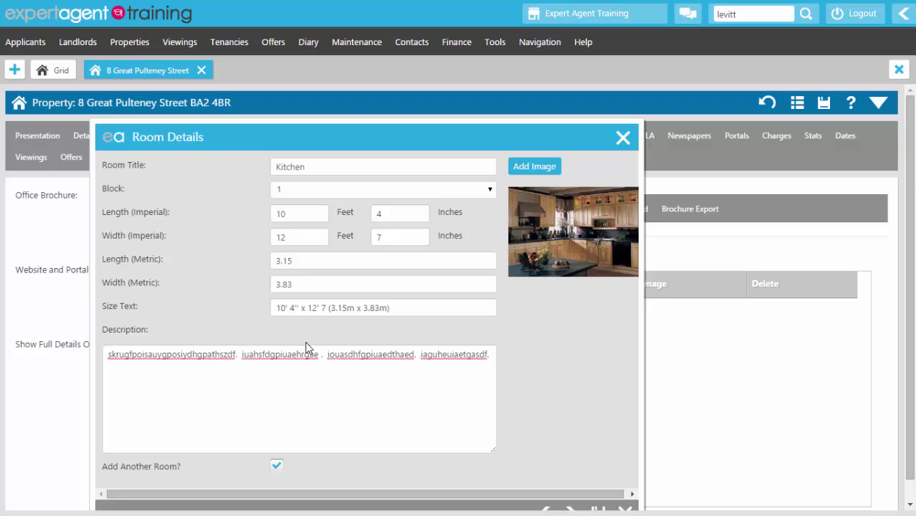
scroll(306, 347, down, 1)
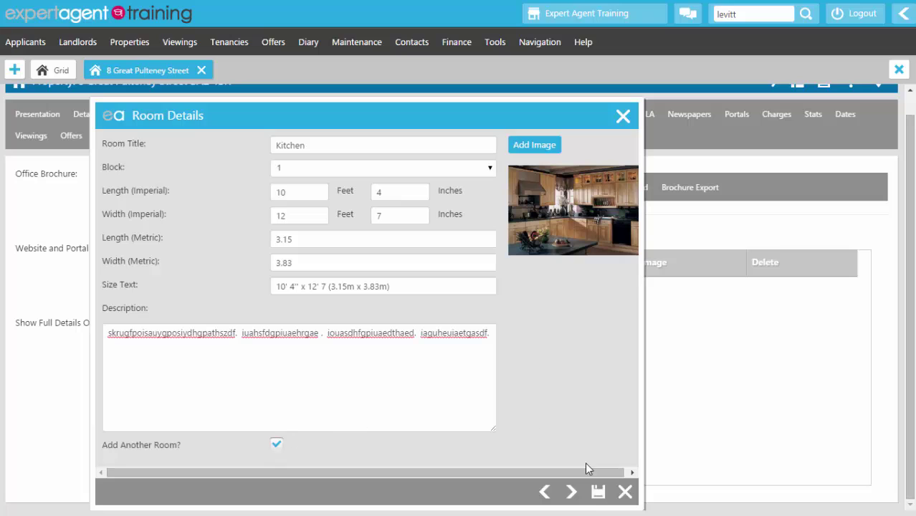
click(596, 492)
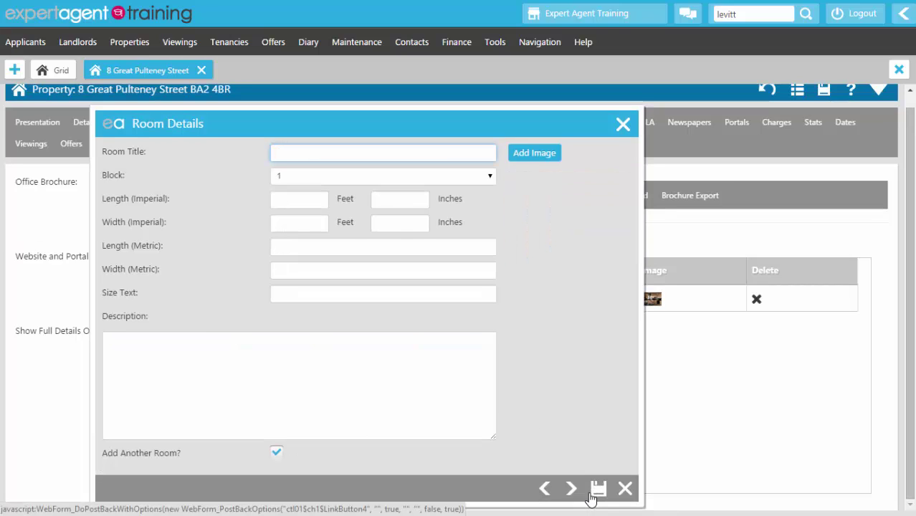
Step: Enter a Lounge room measuring 10' 9" x 8' 11" with placeholder description text
text(Lo)
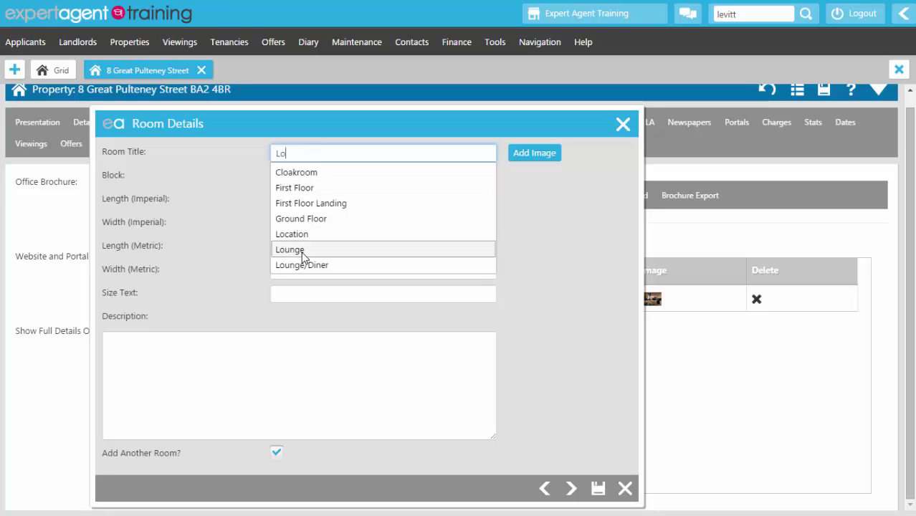
click(302, 251)
click(296, 199)
text(10)
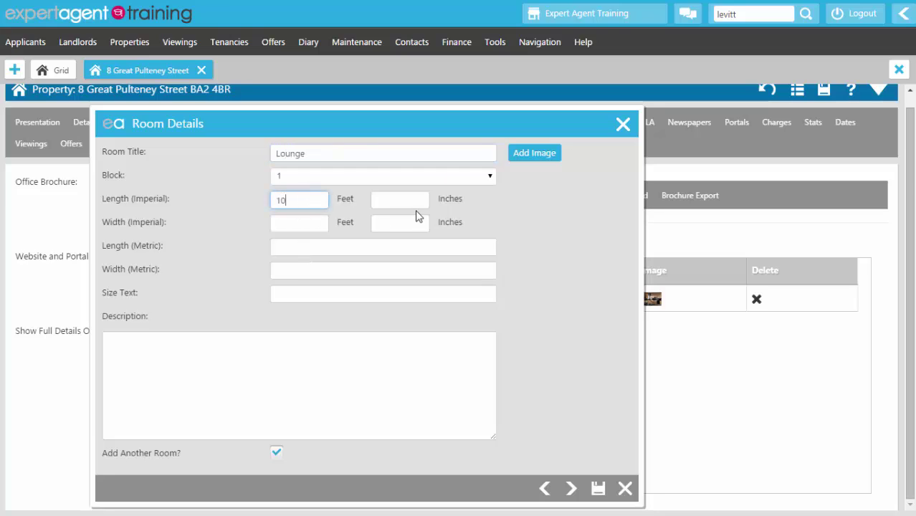
key(Tab)
text(9)
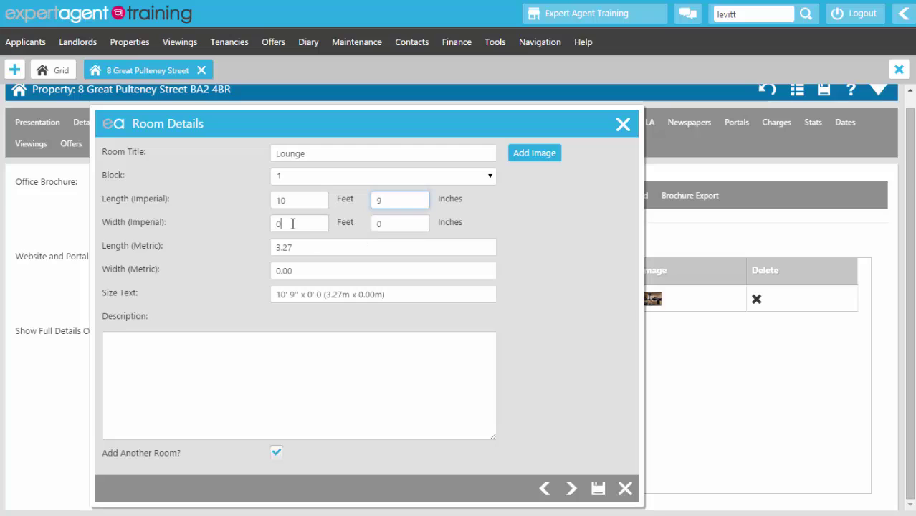
click(293, 223)
text(8)
click(409, 223)
text(11)
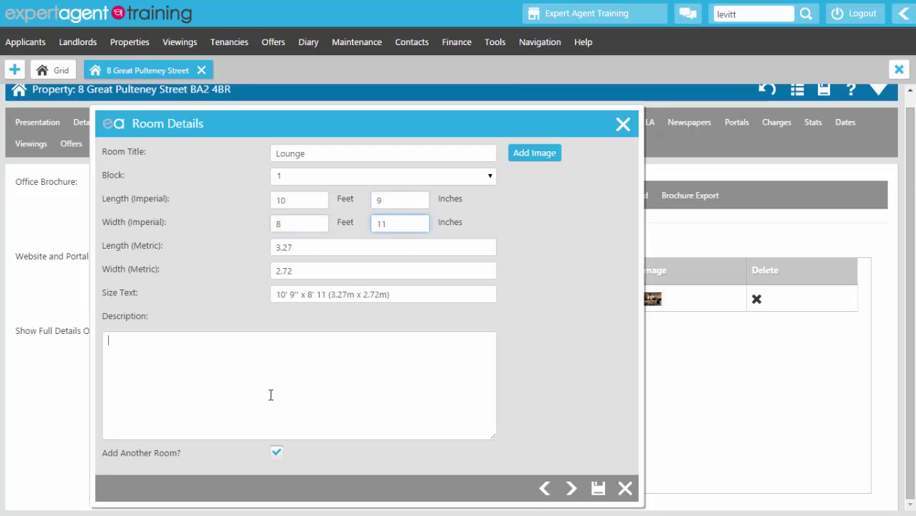
click(271, 395)
text(uer8g)
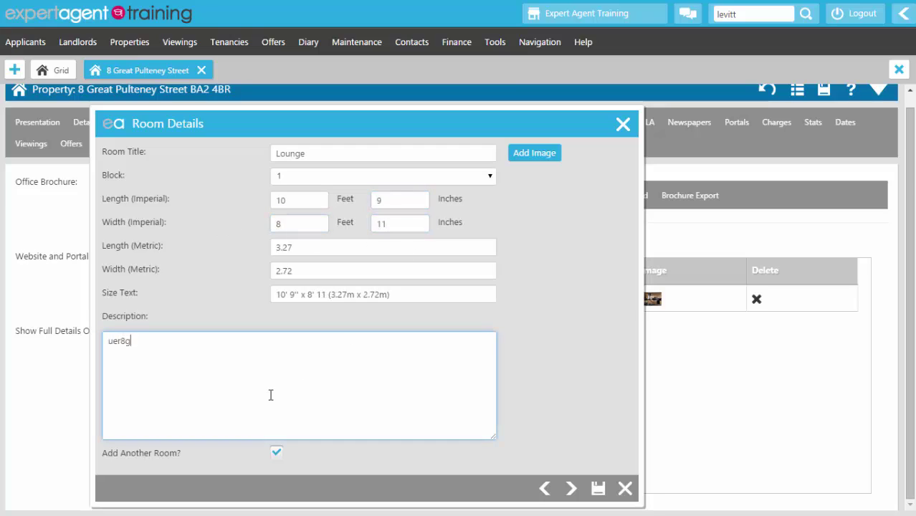
text(aodifuhgadoiughaofraergad.  oiu hiuldghabtadrt.)
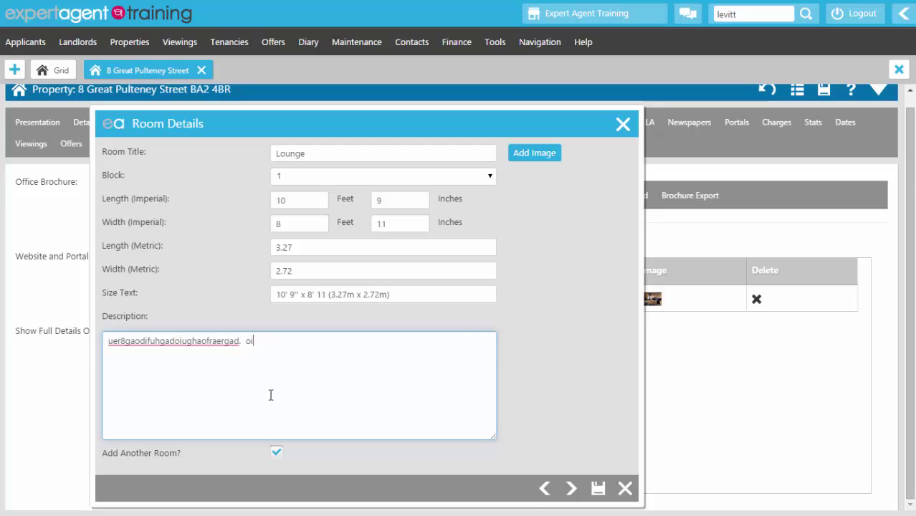
Step: Save the Lounge without adding more rooms, and reorder it above Kitchen
click(276, 455)
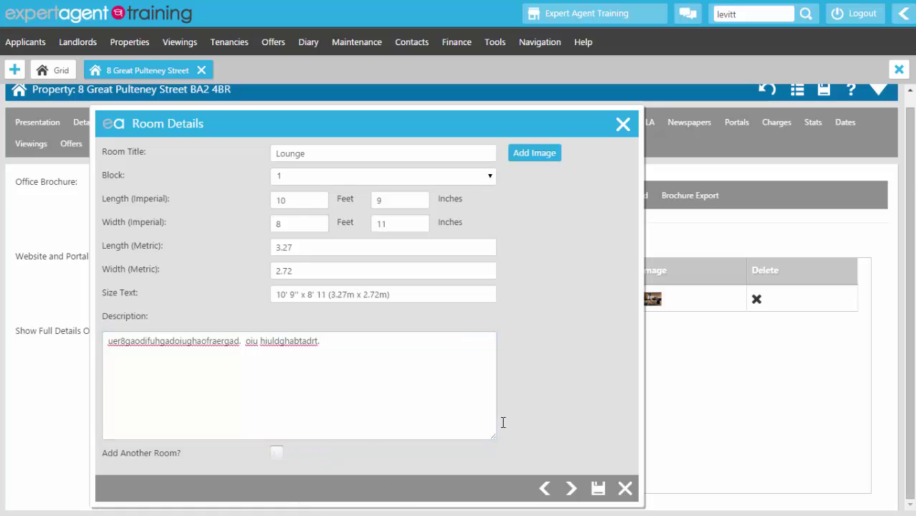
click(599, 490)
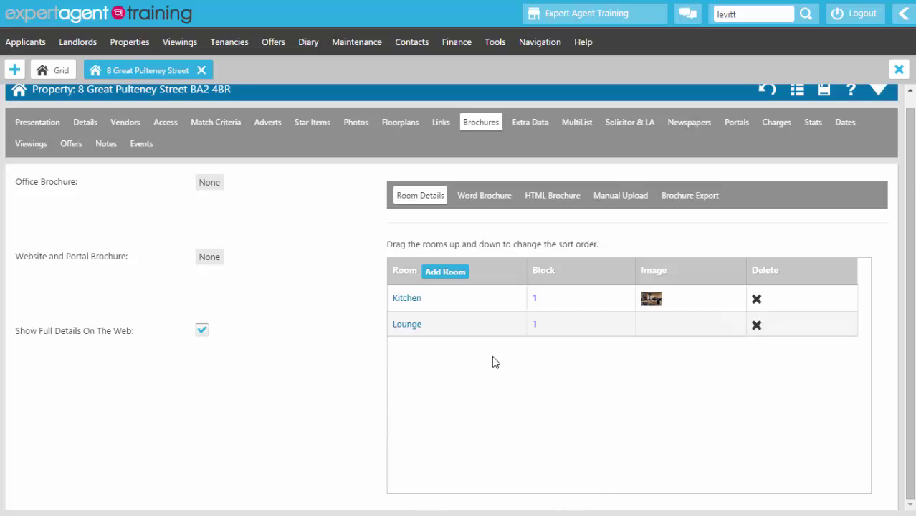
drag(400, 327, 400, 284)
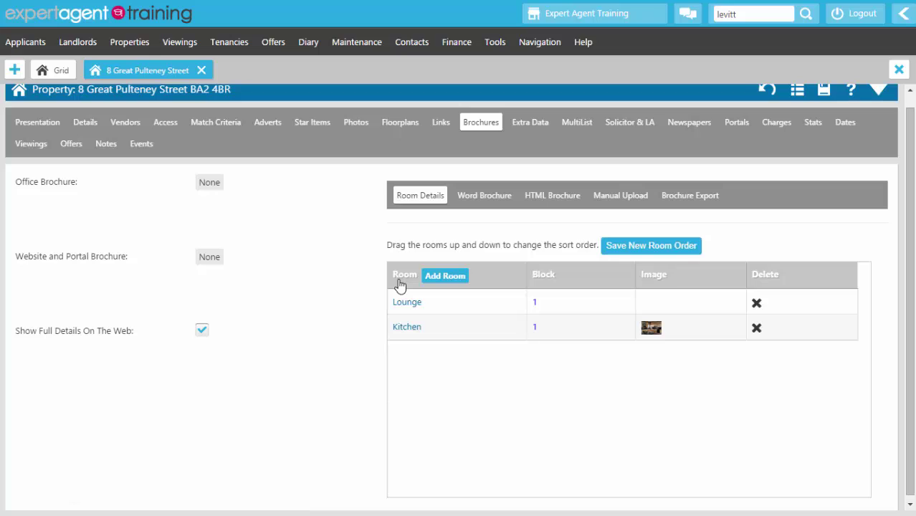
click(652, 246)
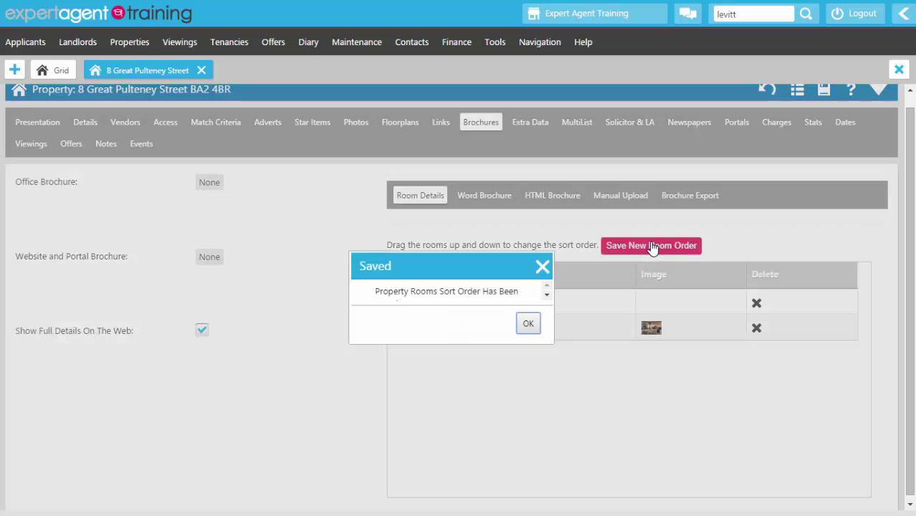
click(528, 324)
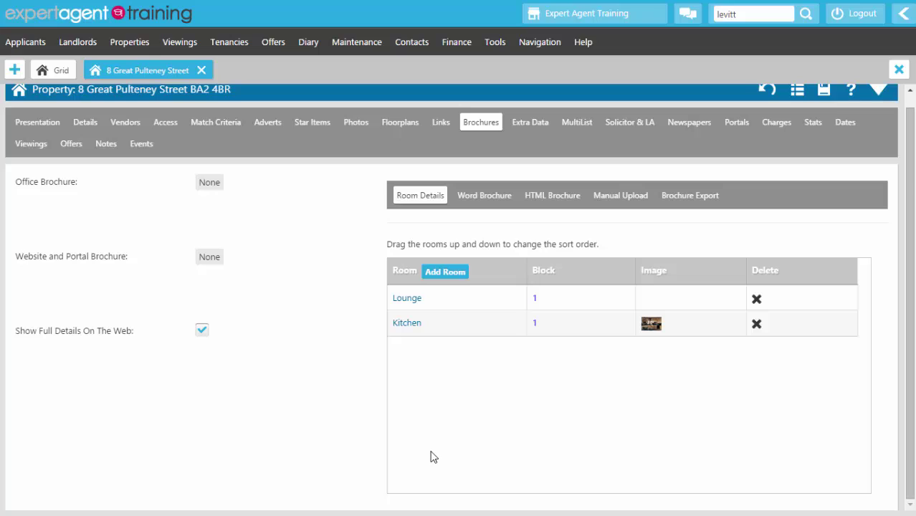
Step: Generate a Word brochure from the VST A4 3 Page Brochure template and open the .docx
click(473, 200)
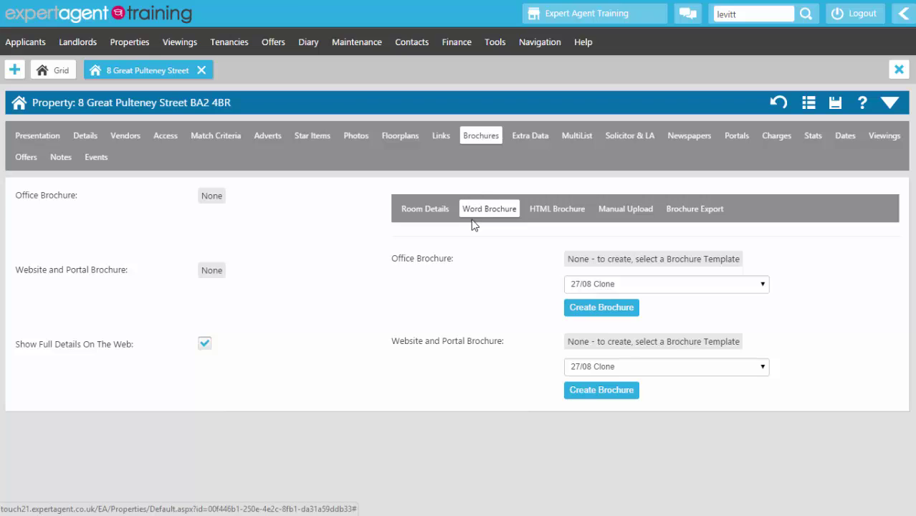
click(691, 290)
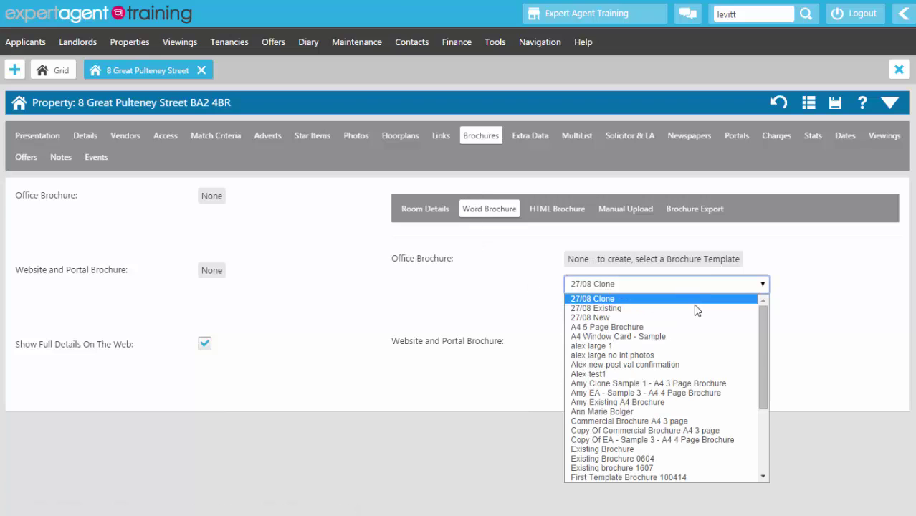
scroll(697, 315, down, 4)
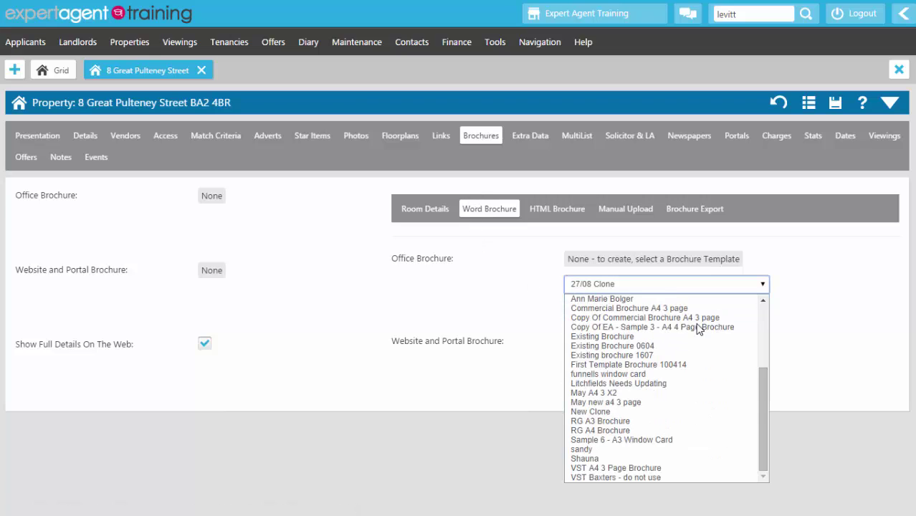
click(686, 468)
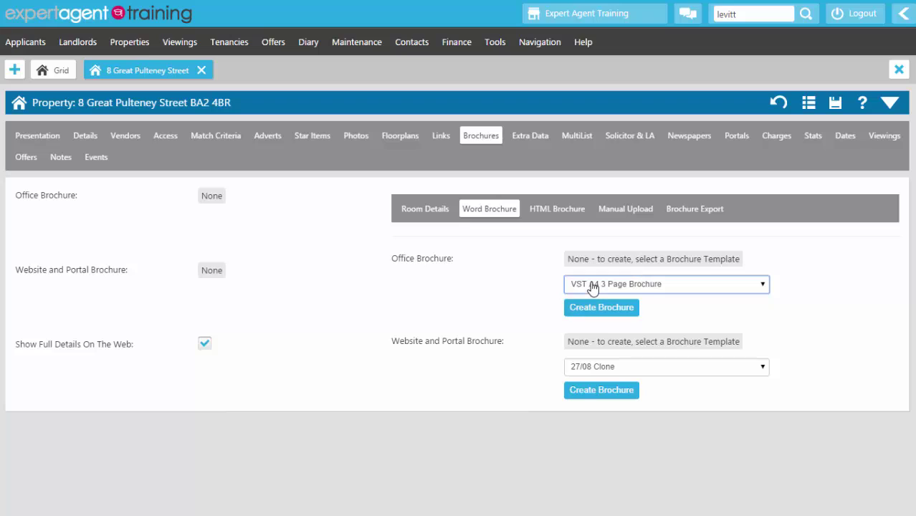
click(589, 311)
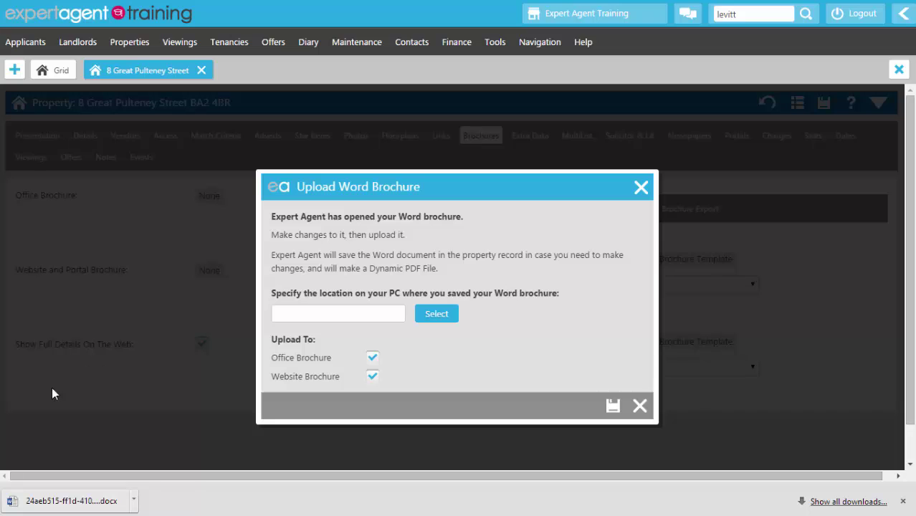
click(41, 502)
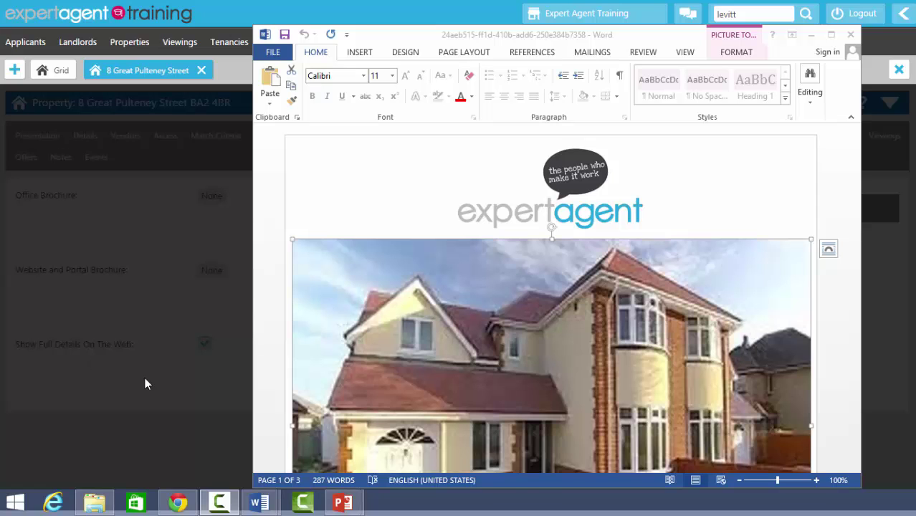
Step: Scroll through the brochure pages, briefly selecting the {prop_price_text} placeholder
scroll(487, 184, down, 3)
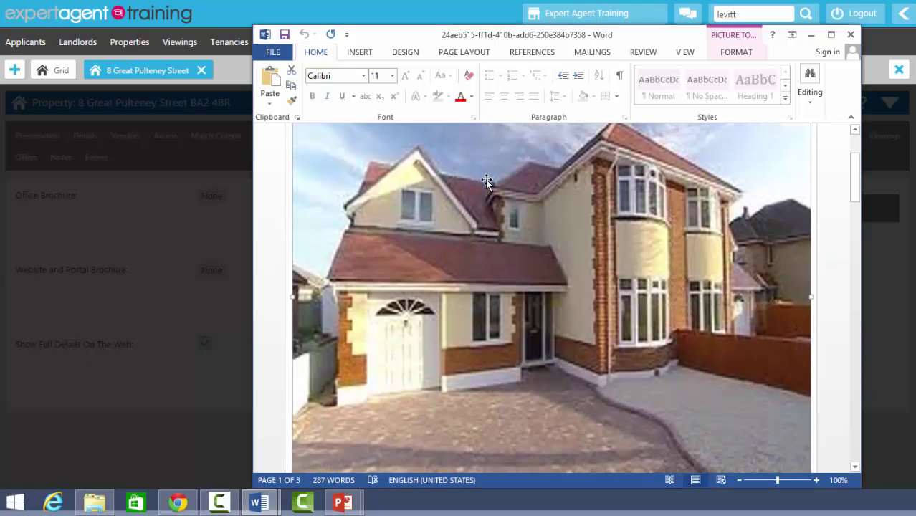
scroll(486, 183, down, 5)
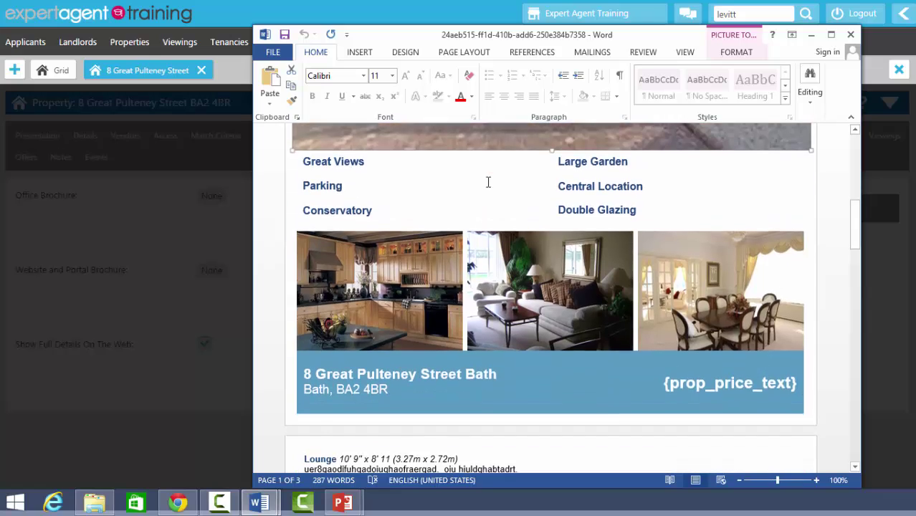
scroll(488, 182, down, 1)
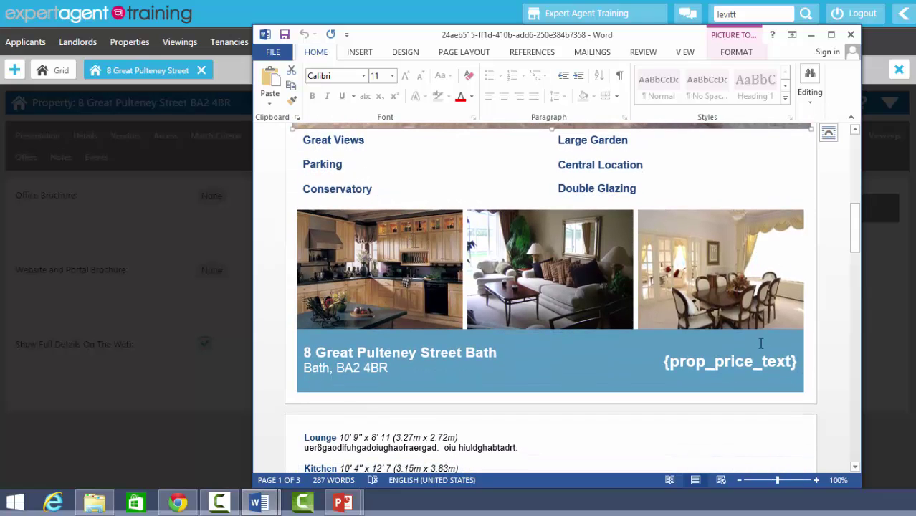
scroll(761, 344, down, 5)
scroll(483, 301, down, 1)
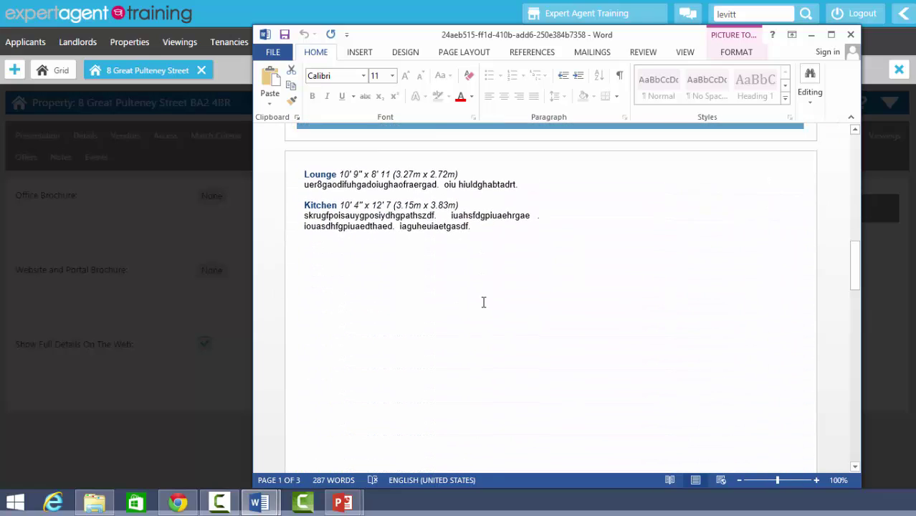
scroll(484, 302, down, 15)
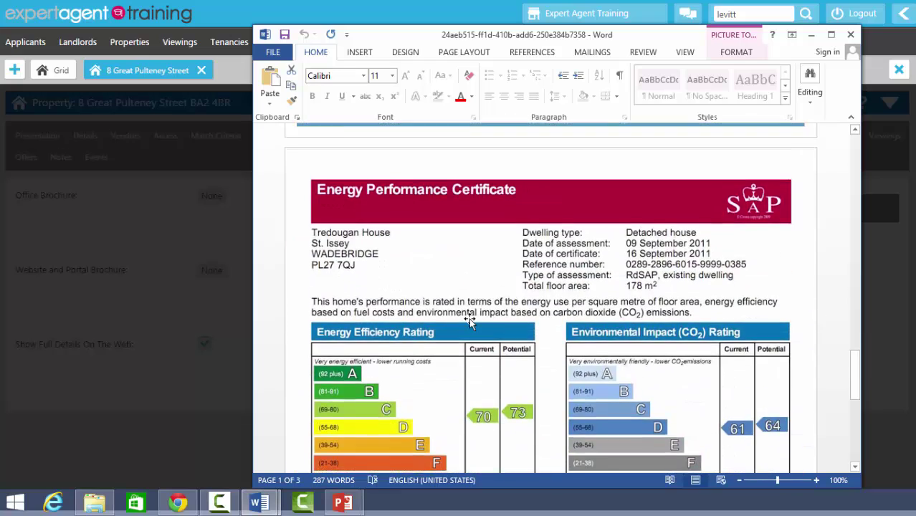
scroll(466, 326, up, 12)
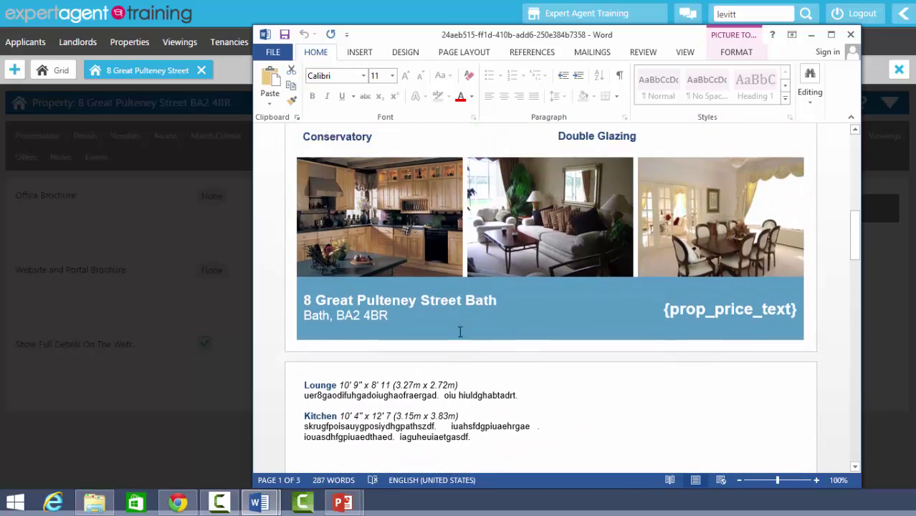
scroll(461, 332, up, 1)
drag(661, 329, 801, 337)
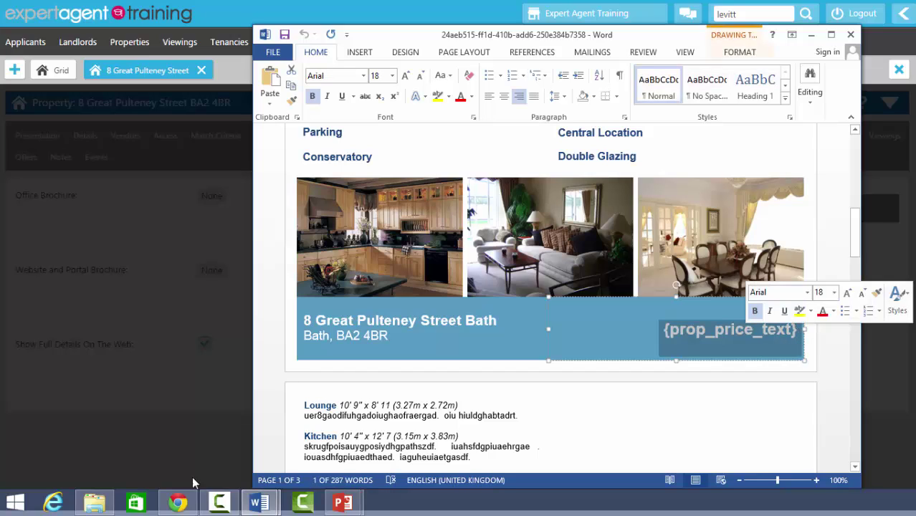
click(680, 337)
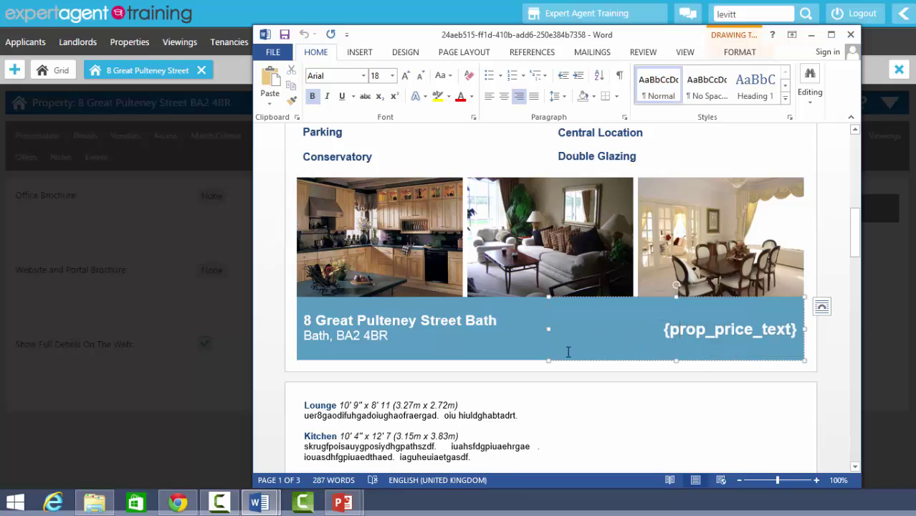
Step: Drag the page 2 floor plan higher and view the document's File Info page
scroll(535, 417, down, 12)
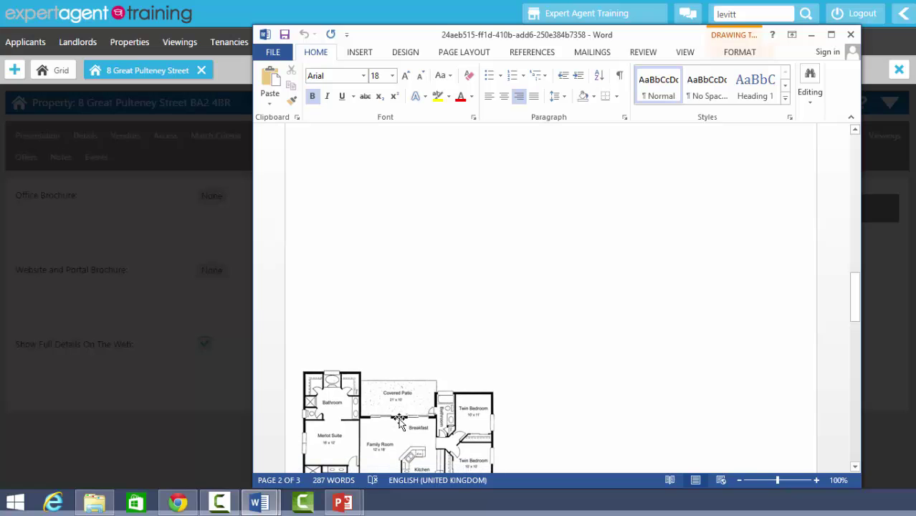
click(544, 313)
drag(544, 313, 570, 227)
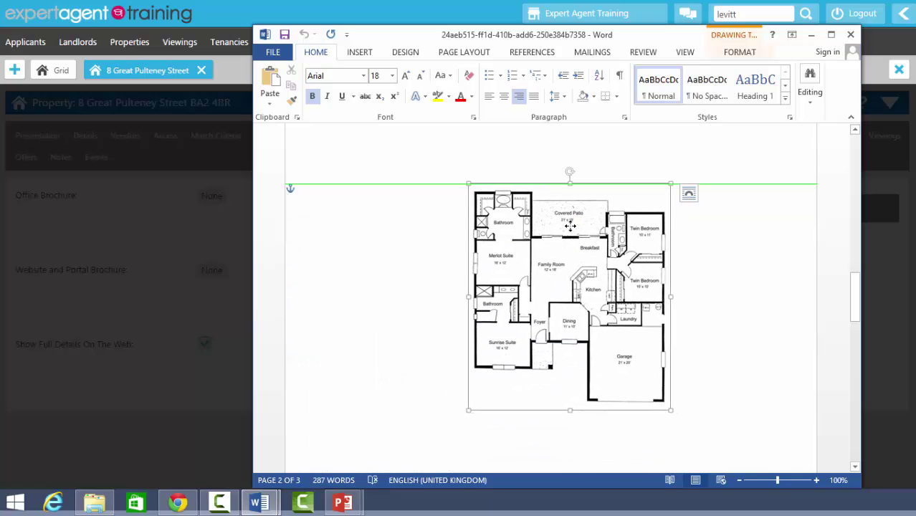
scroll(370, 338, up, 10)
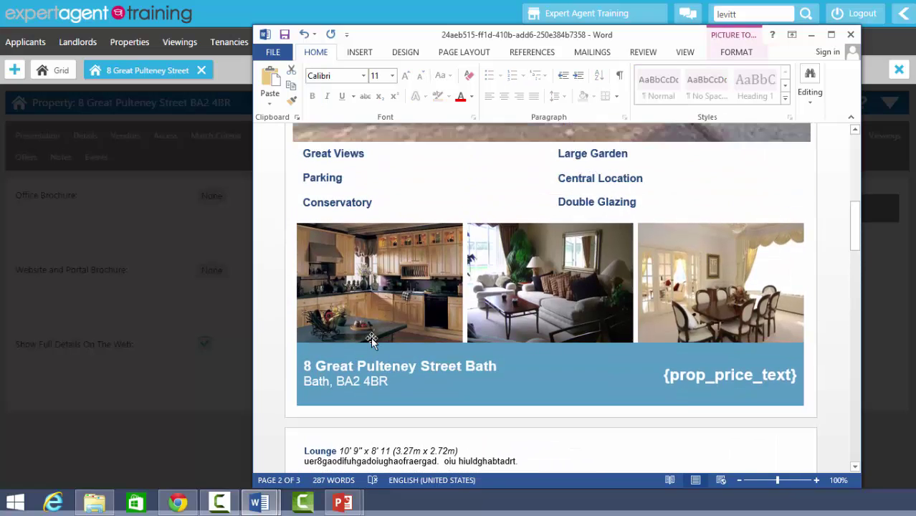
scroll(372, 339, up, 5)
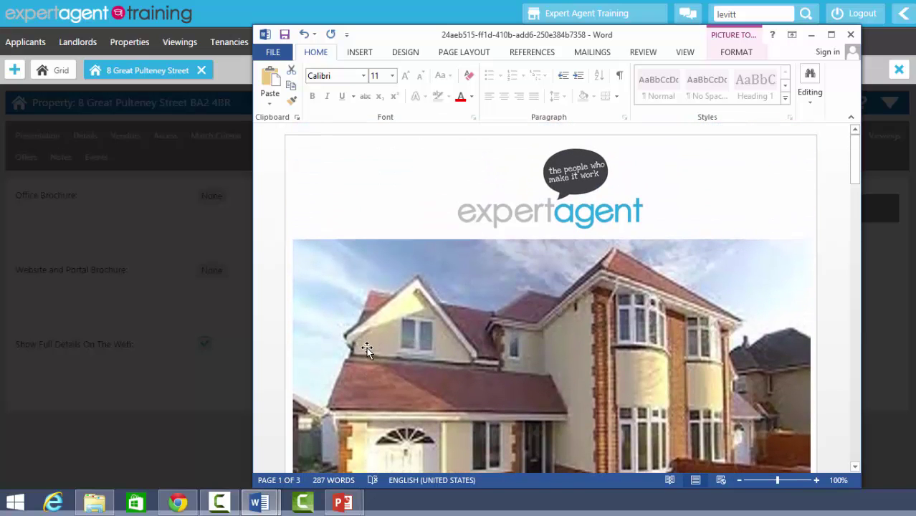
click(273, 51)
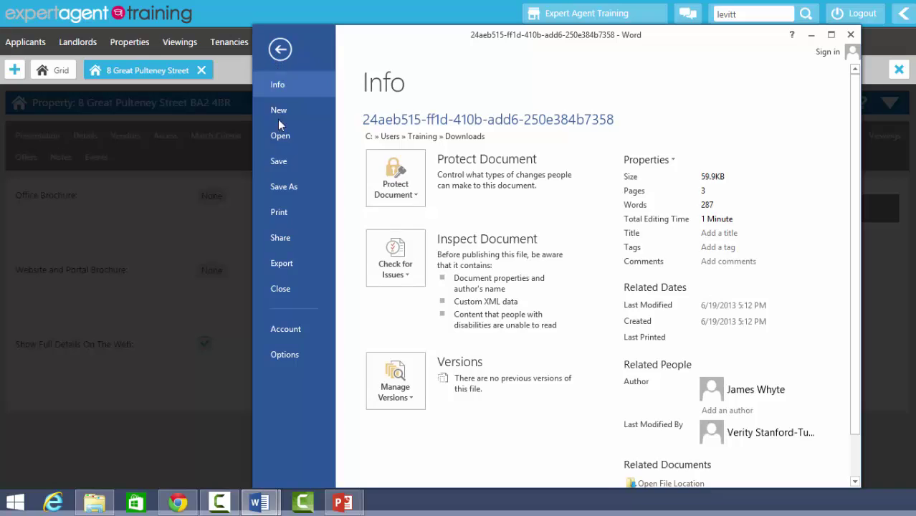
Step: Save the brochure to the Desktop as 'Brochure 2808' and close Word
click(276, 187)
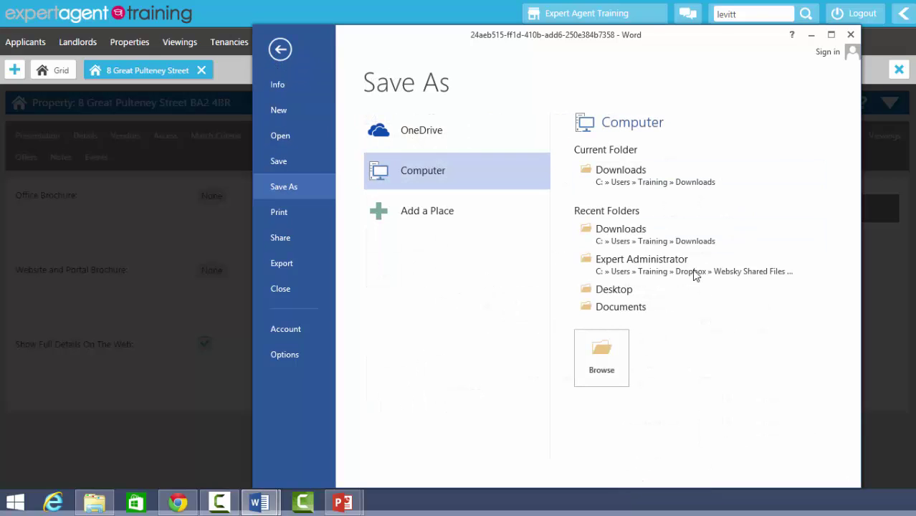
click(626, 289)
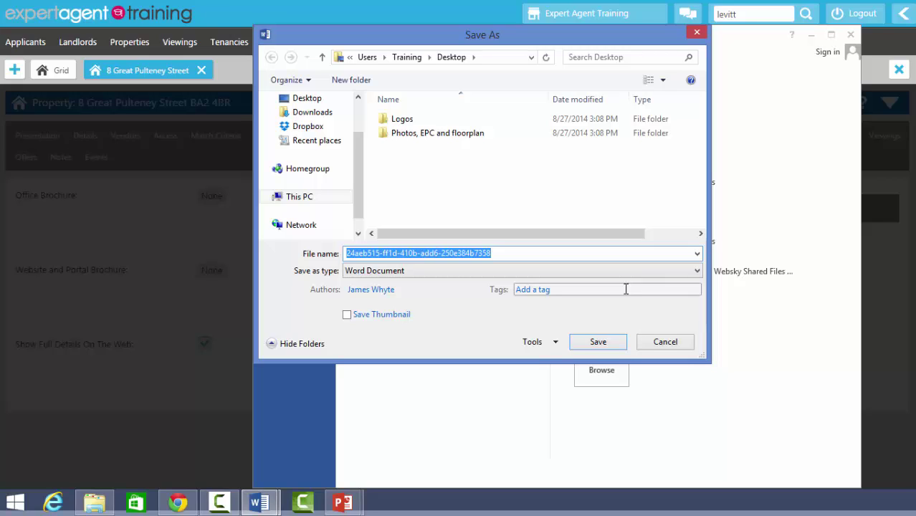
text(Brochure)
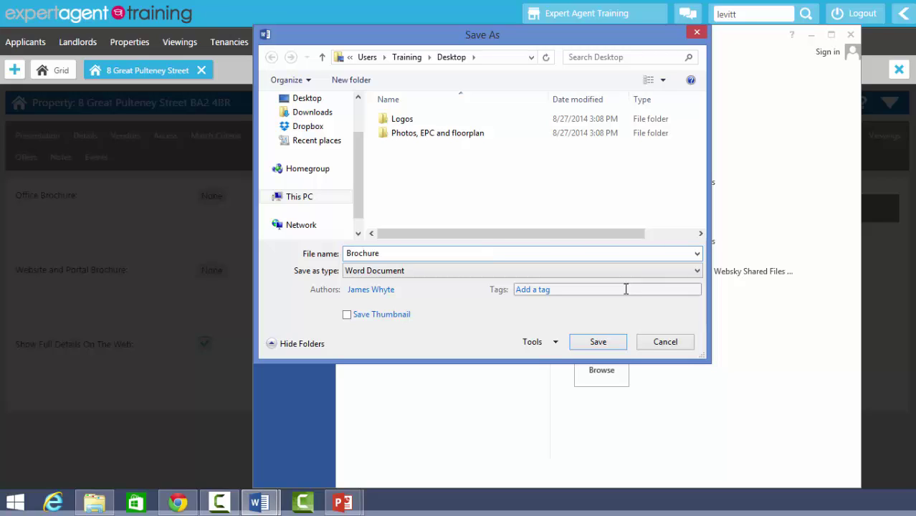
text( 2808)
click(614, 344)
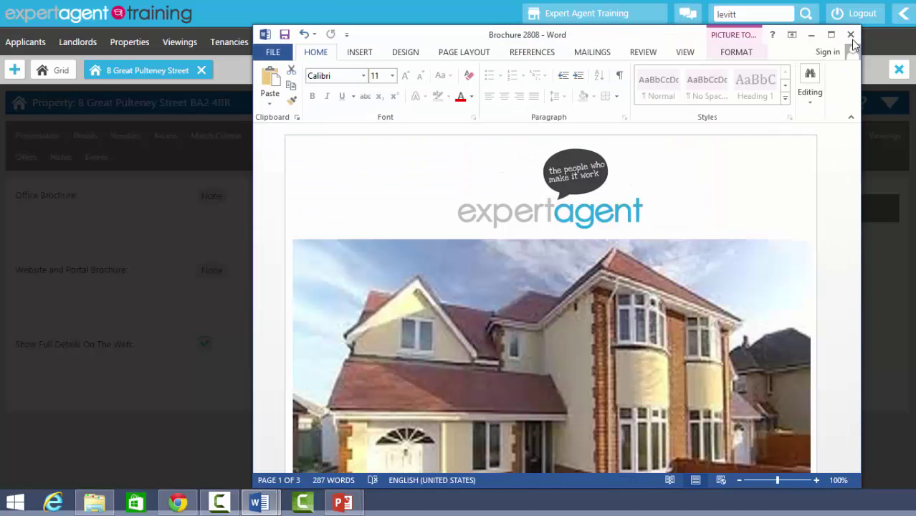
click(851, 35)
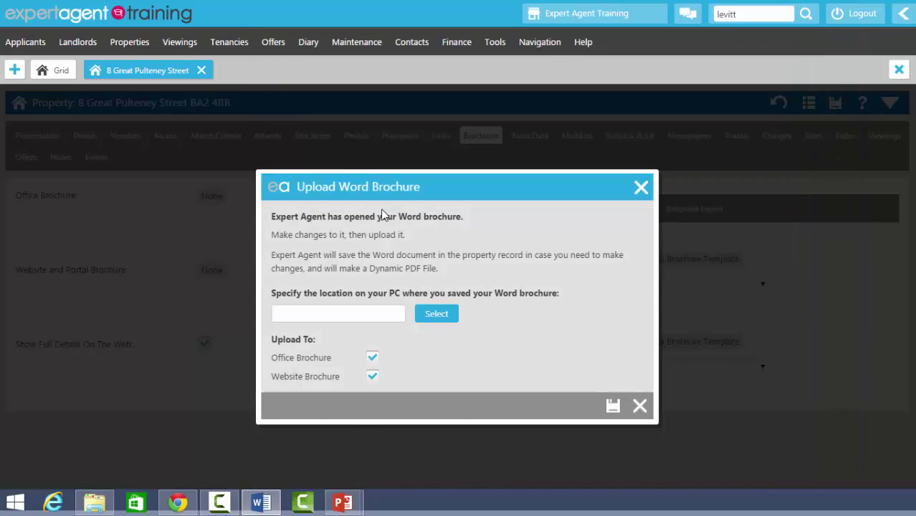
Step: Upload Brochure 2808 as both the Office and Website brochure for PDF conversion
click(435, 315)
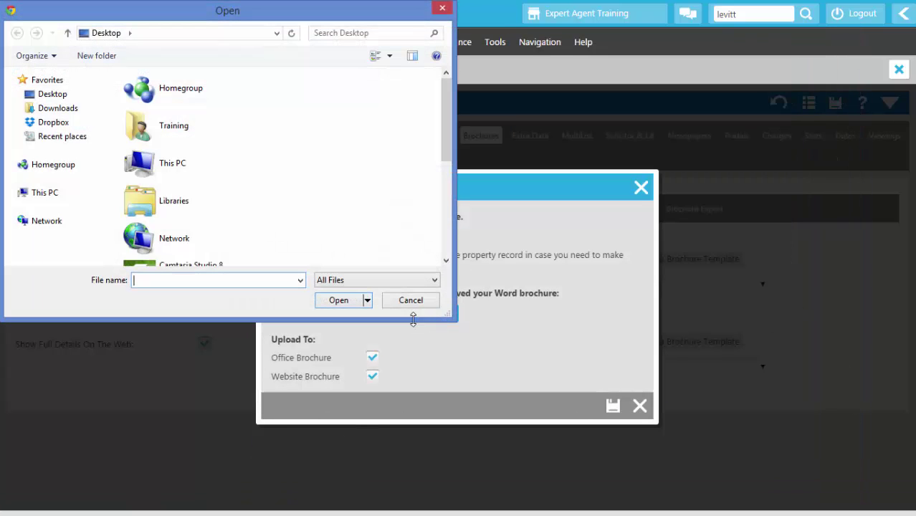
scroll(330, 188, down, 5)
click(223, 218)
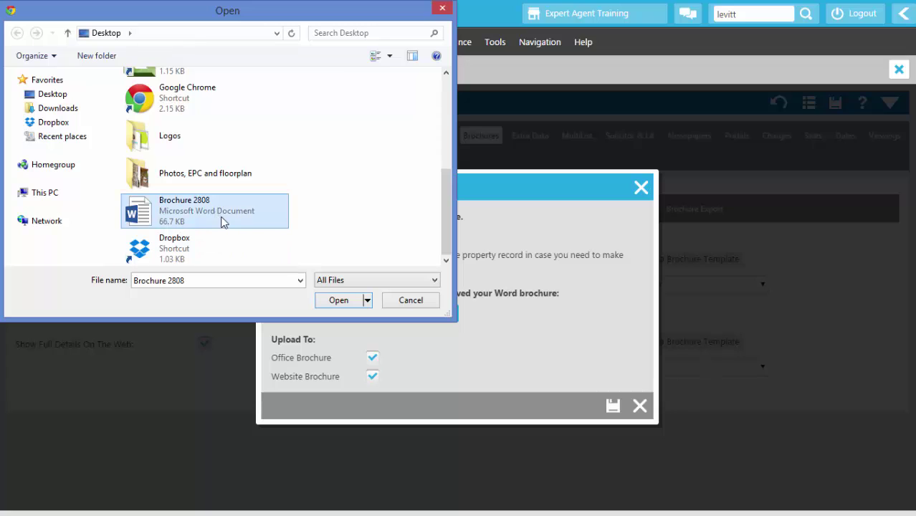
click(344, 300)
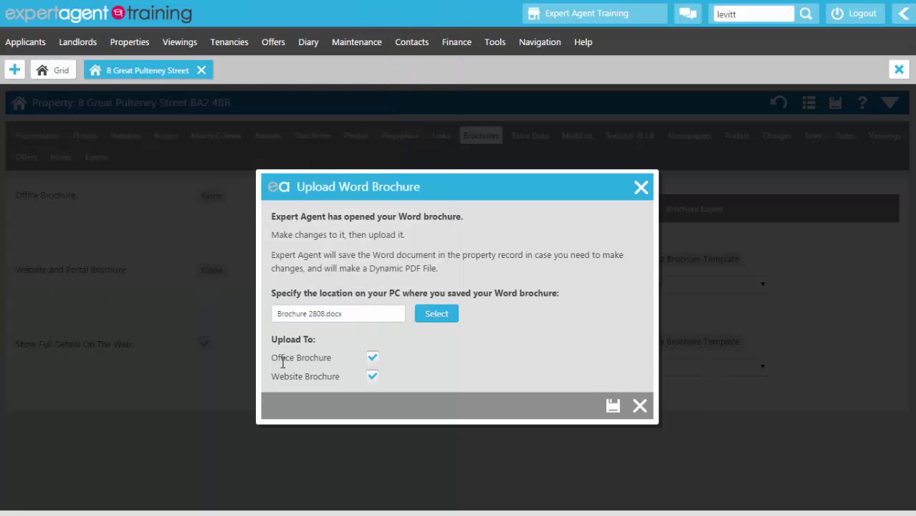
drag(271, 359, 333, 358)
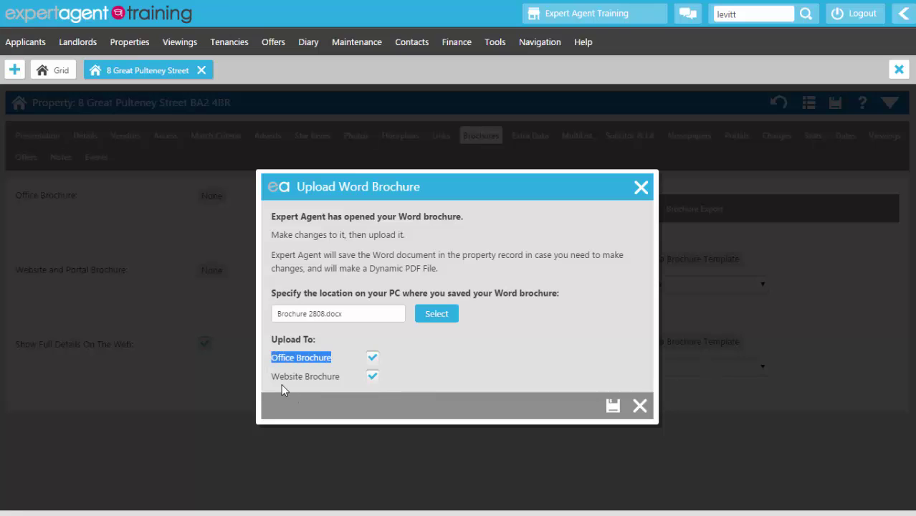
drag(271, 376, 342, 380)
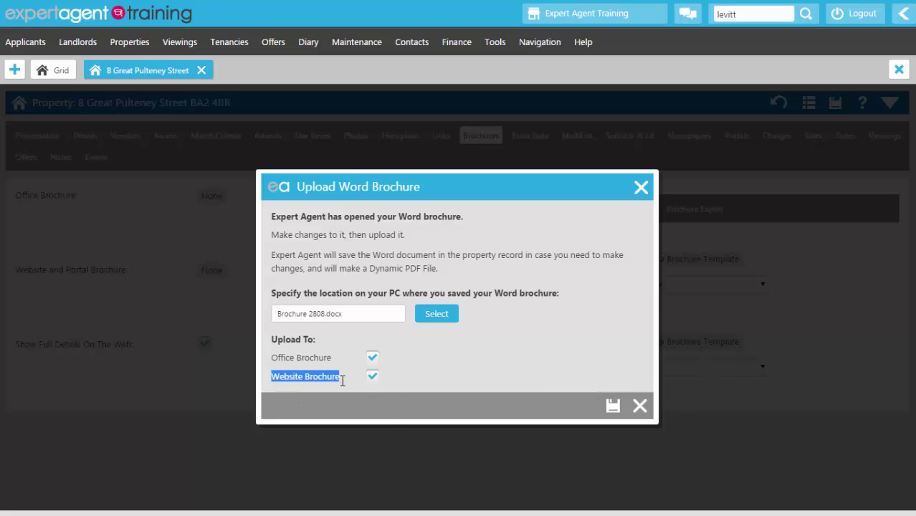
click(400, 365)
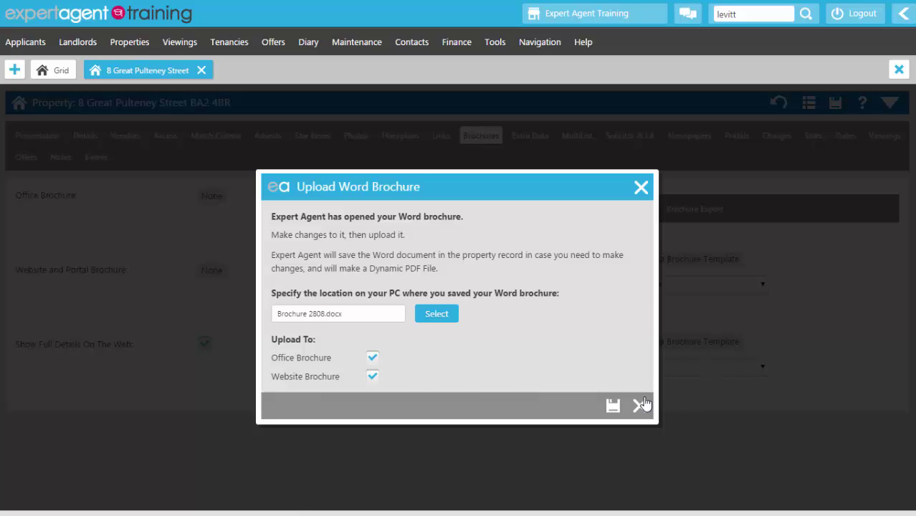
click(609, 410)
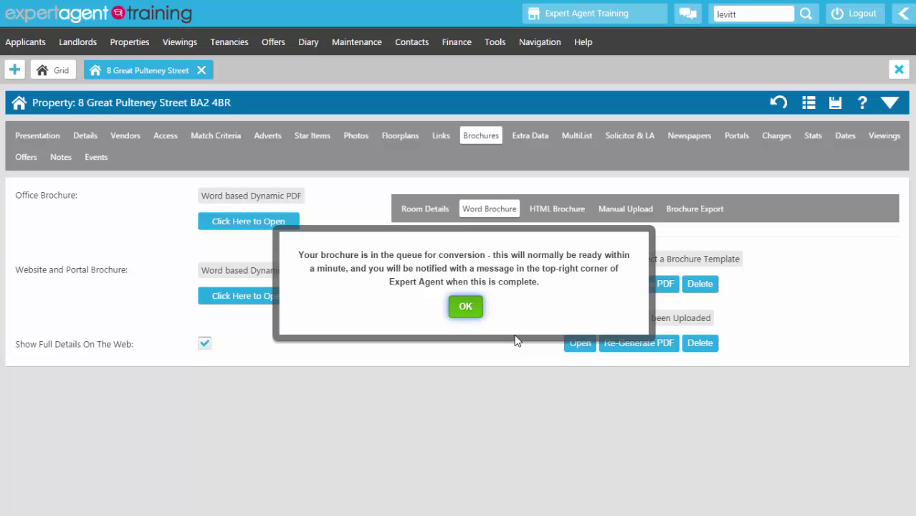
click(466, 308)
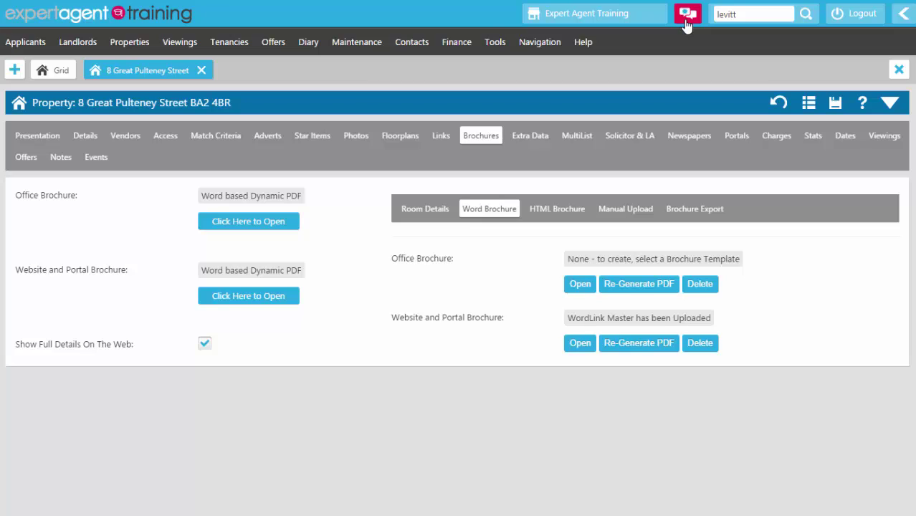
click(685, 20)
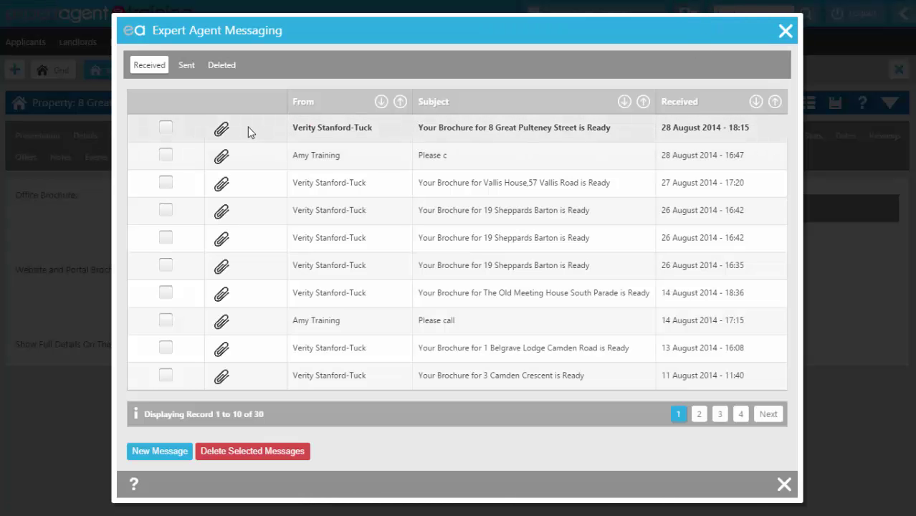
click(599, 127)
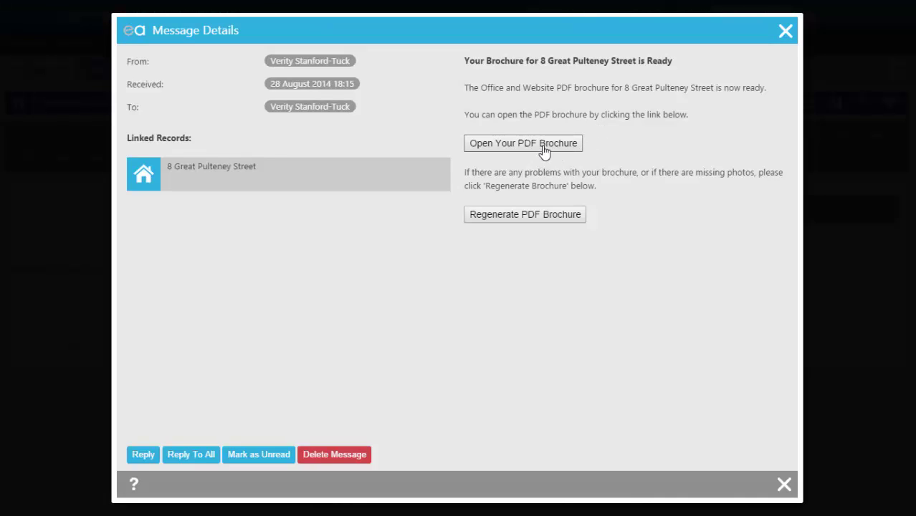
click(515, 151)
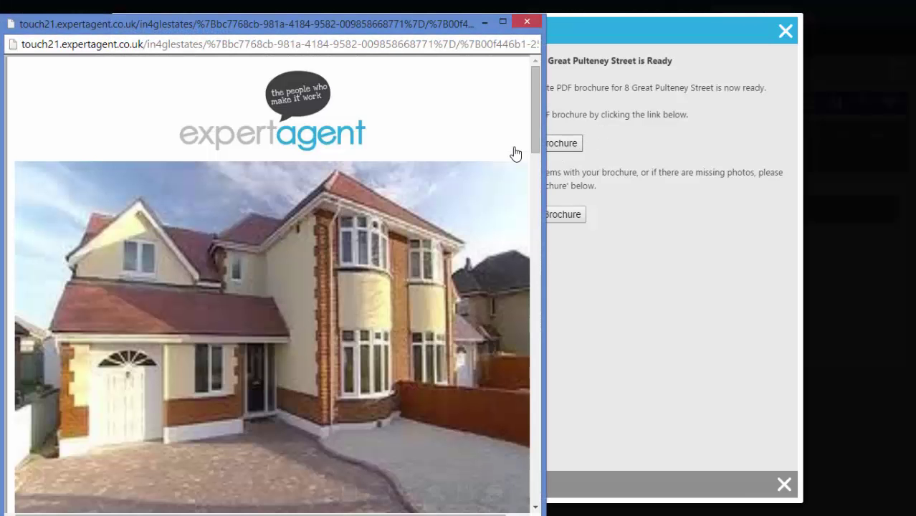
Step: Check the £700,000 price in the PDF brochure, then close the brochure window
scroll(447, 105, down, 5)
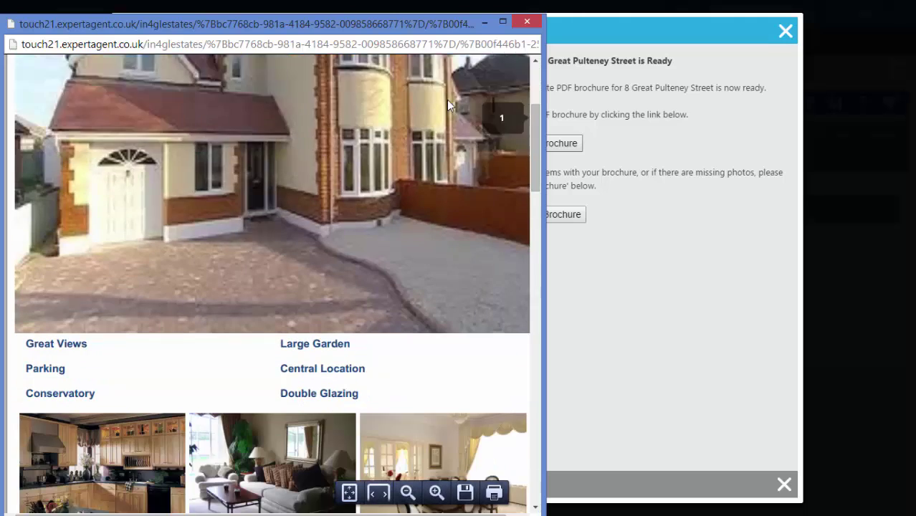
drag(444, 364, 523, 366)
click(400, 361)
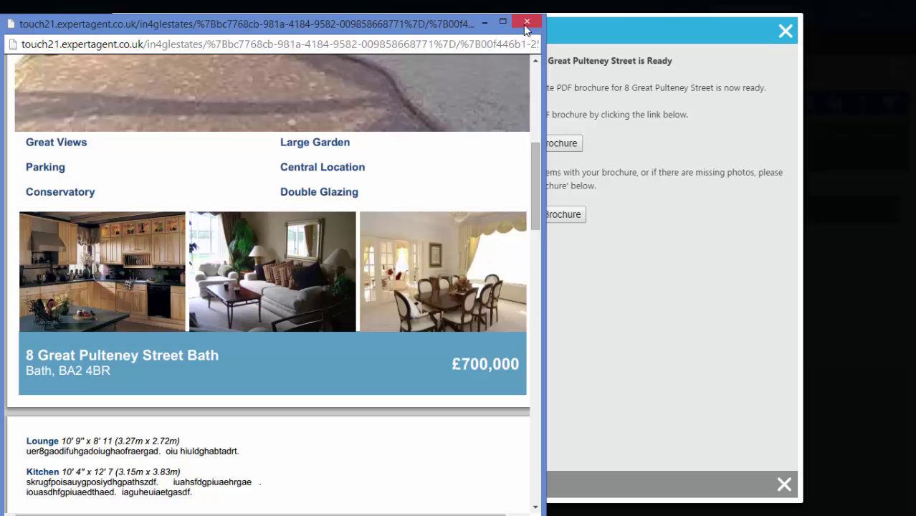
click(524, 23)
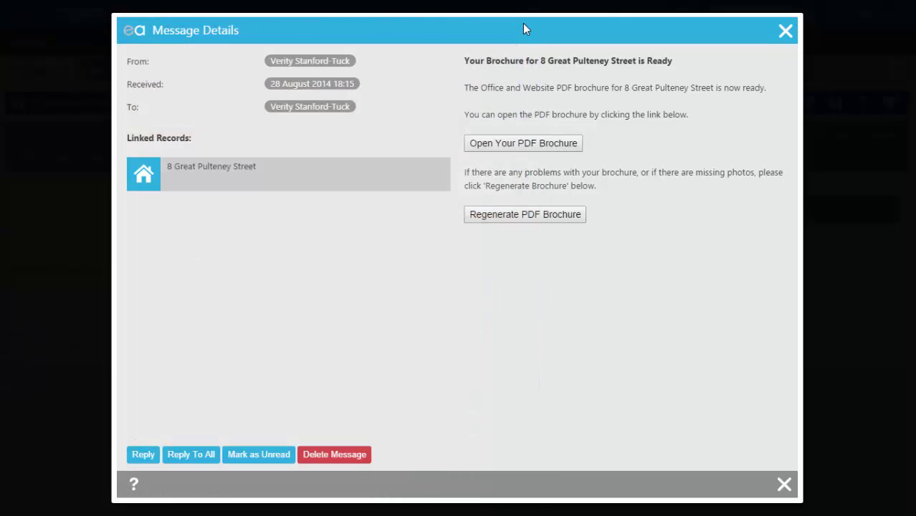
click(146, 173)
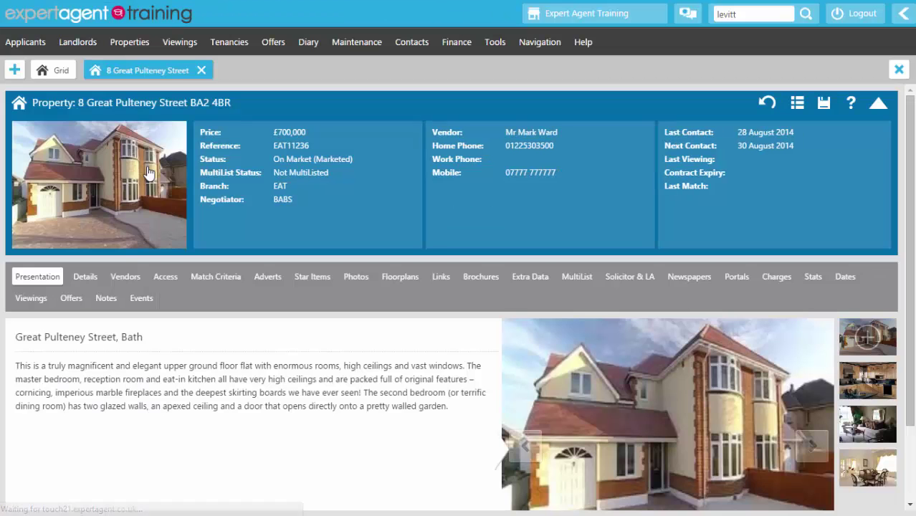
click(233, 109)
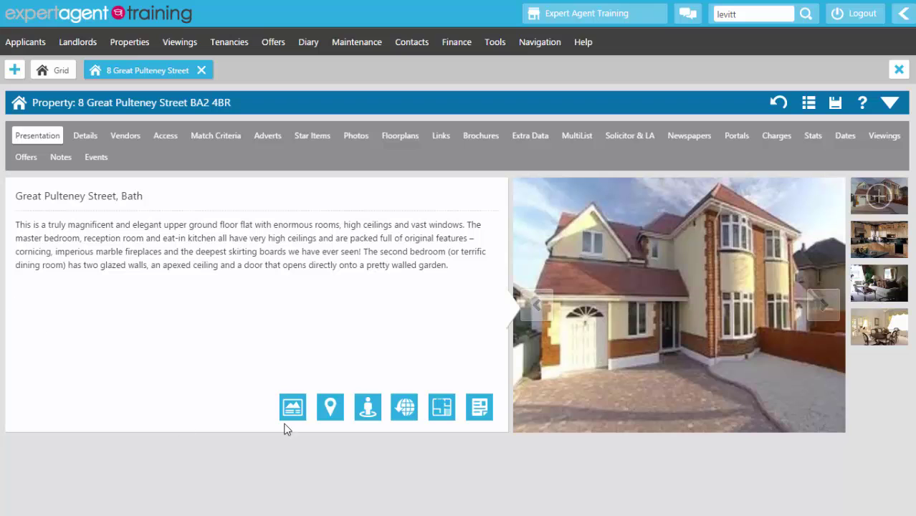
click(484, 413)
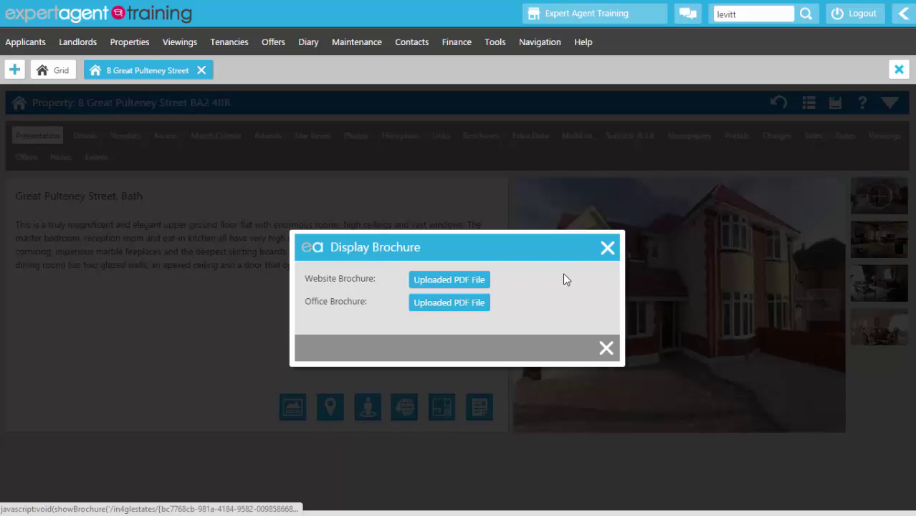
click(611, 251)
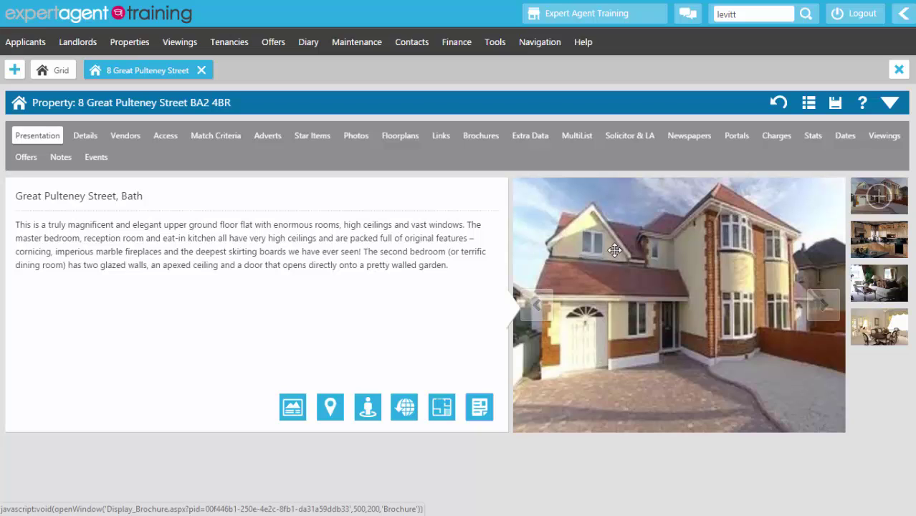
Step: Change the property's status to Put On Market and open its Details form
right_click(241, 141)
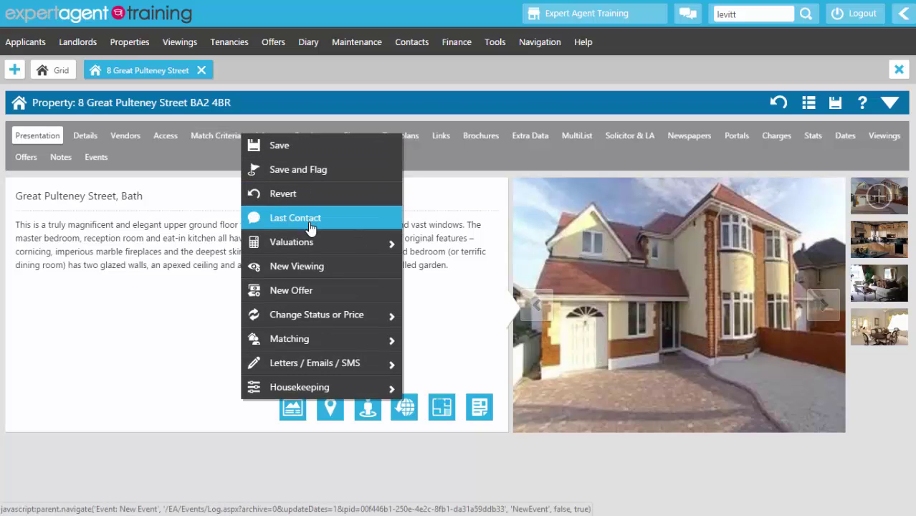
mouse_move(304, 317)
mouse_move(446, 338)
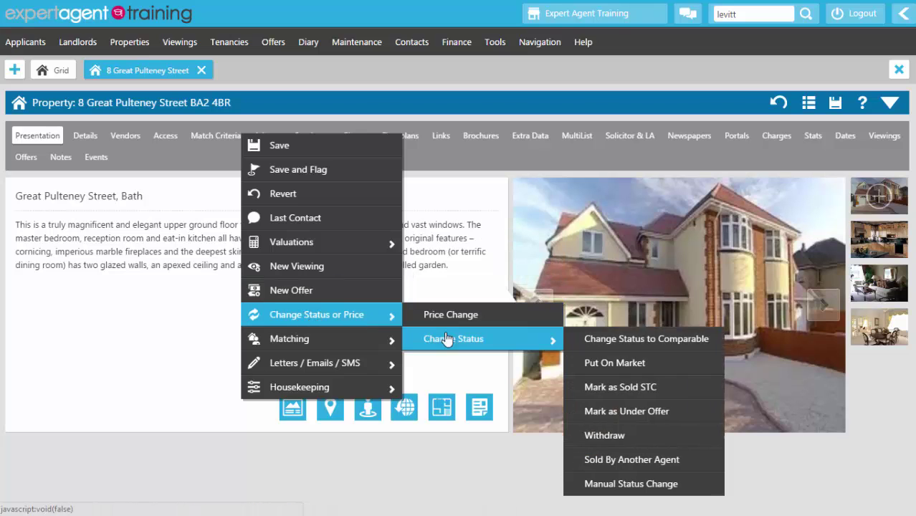
click(594, 360)
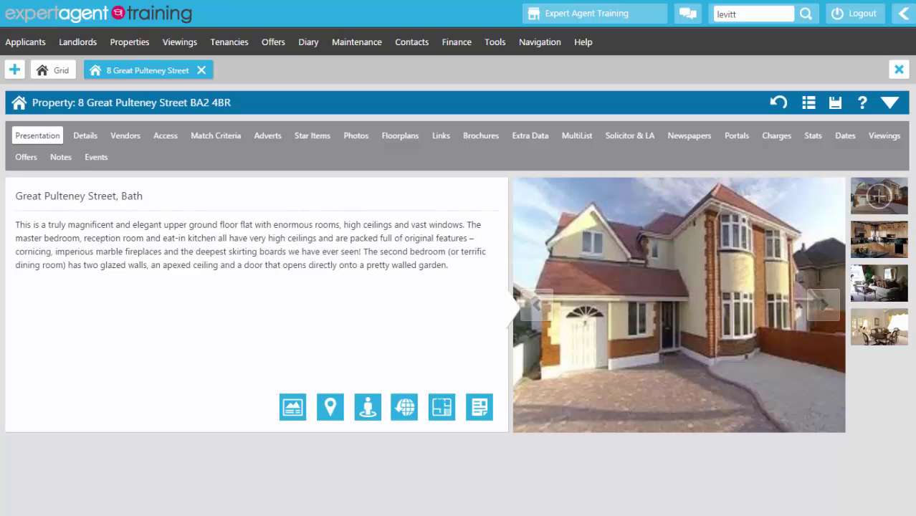
click(79, 135)
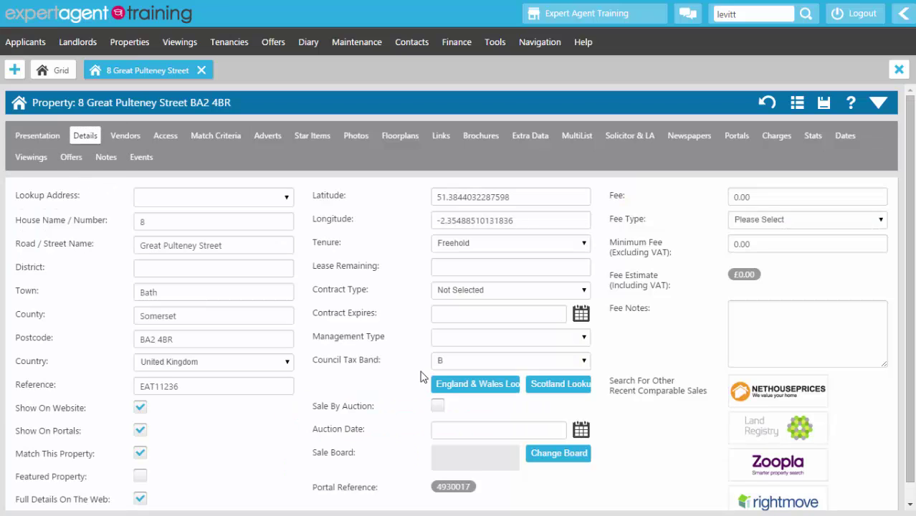
Step: Request a For Sale Board with action required by 1 September 2014
scroll(364, 372, down, 1)
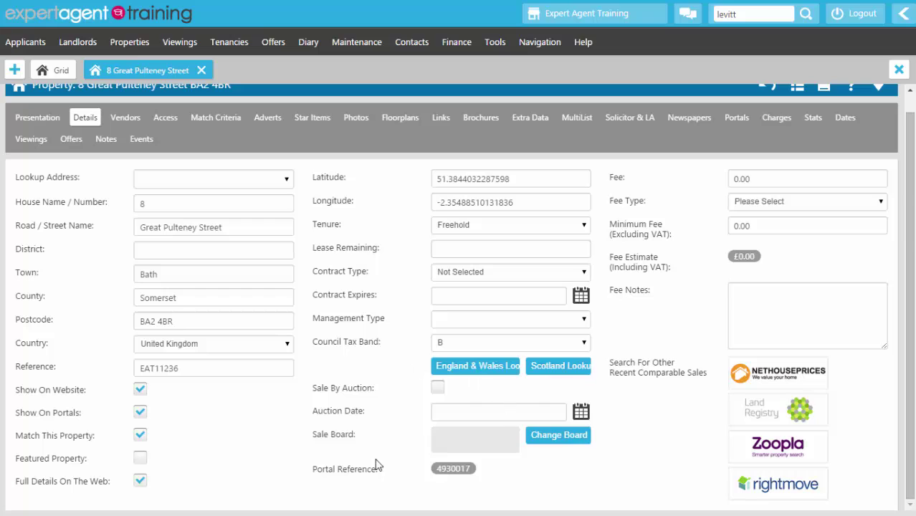
click(560, 439)
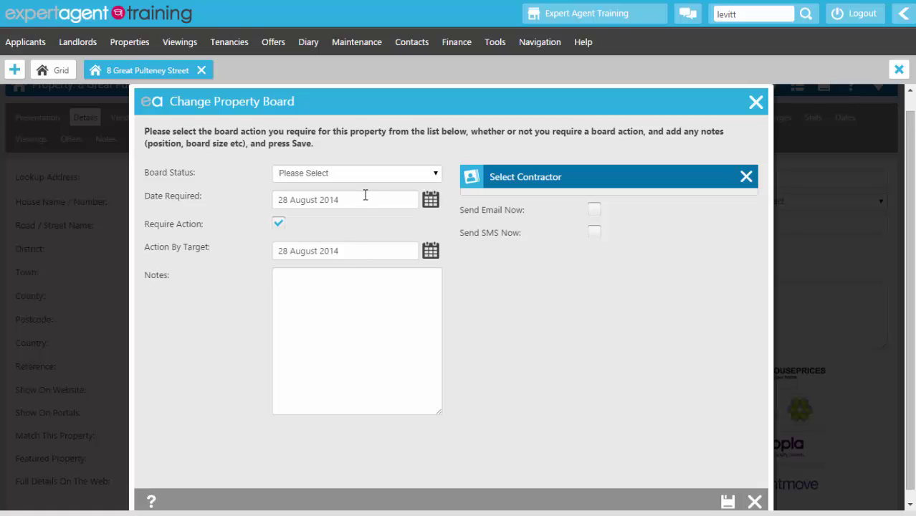
click(356, 176)
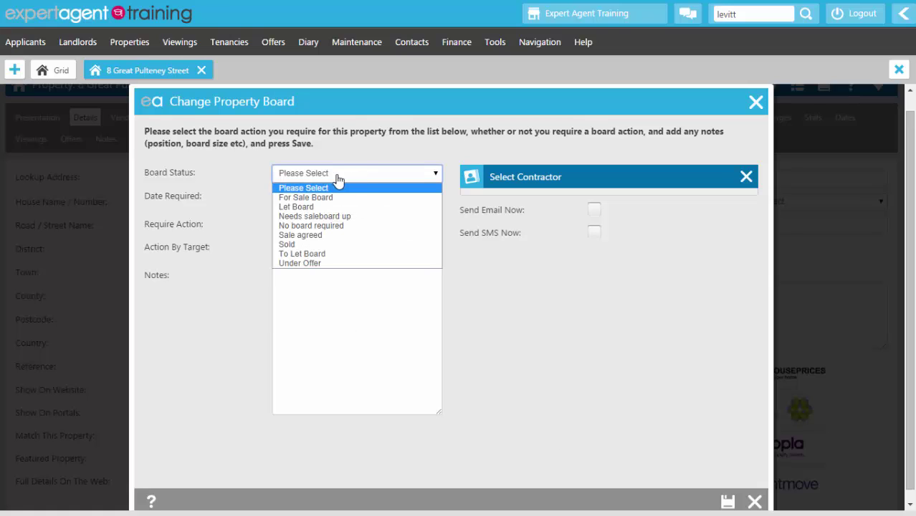
click(311, 197)
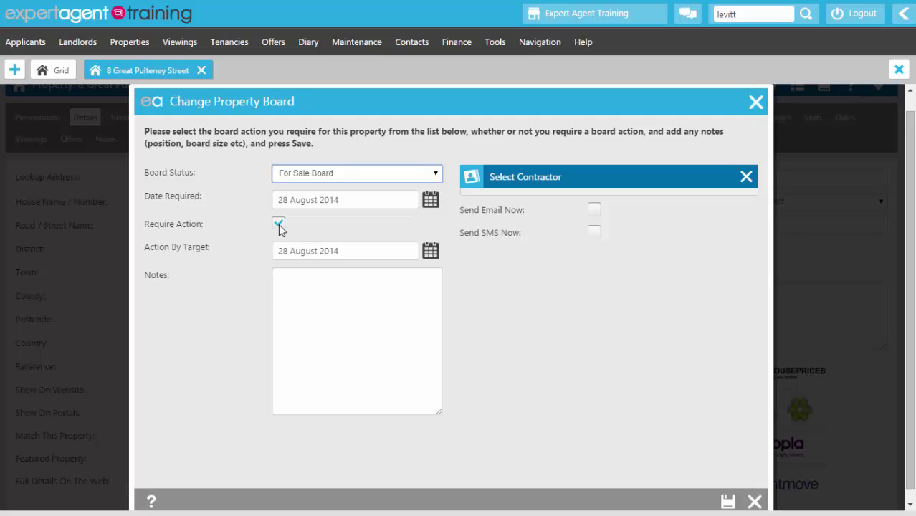
click(279, 224)
click(432, 202)
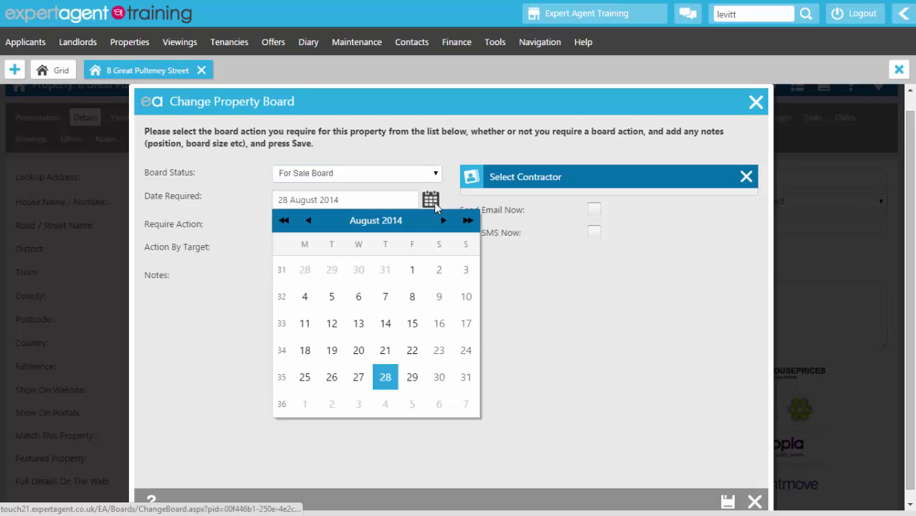
click(306, 406)
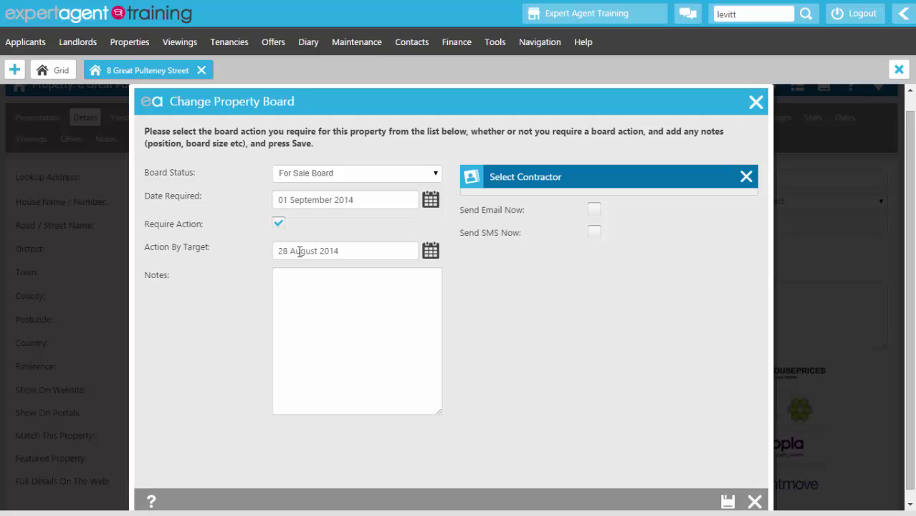
Step: Add a contractor note asking for the sale board on the right hand gate post
click(308, 315)
text(Pl)
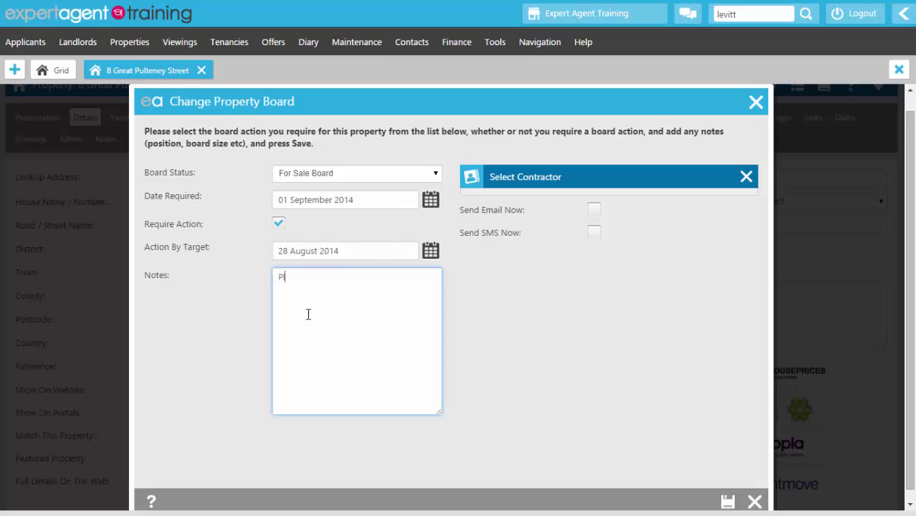
text(ease affix the sale board to t)
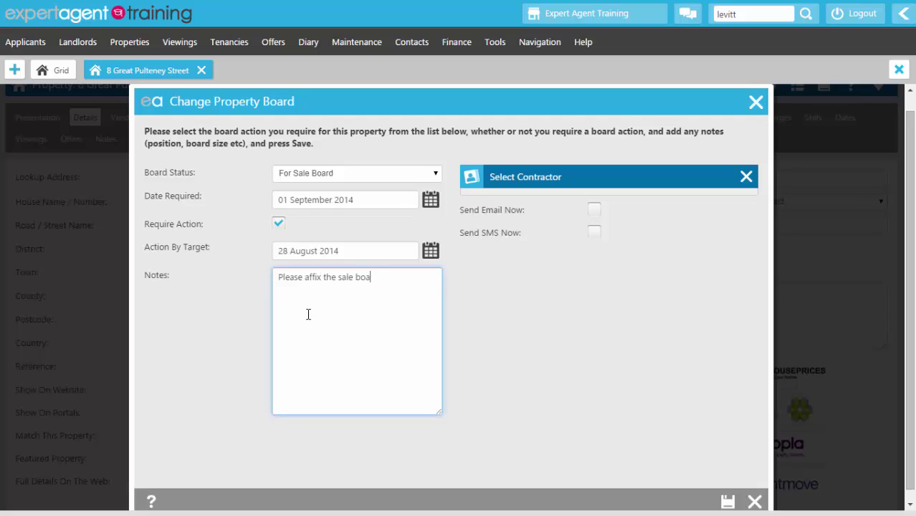
text(right hand gatwe)
key(BackSpace)
key(BackSpace)
key(BackSpace)
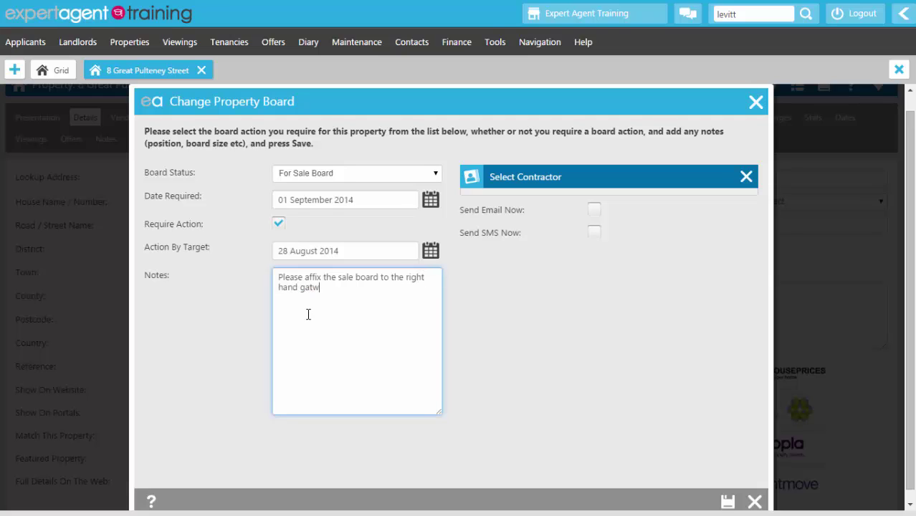
text(e post.)
Step: Set Signs R Us as the board contractor via a %board% search and save the request
click(747, 185)
click(749, 183)
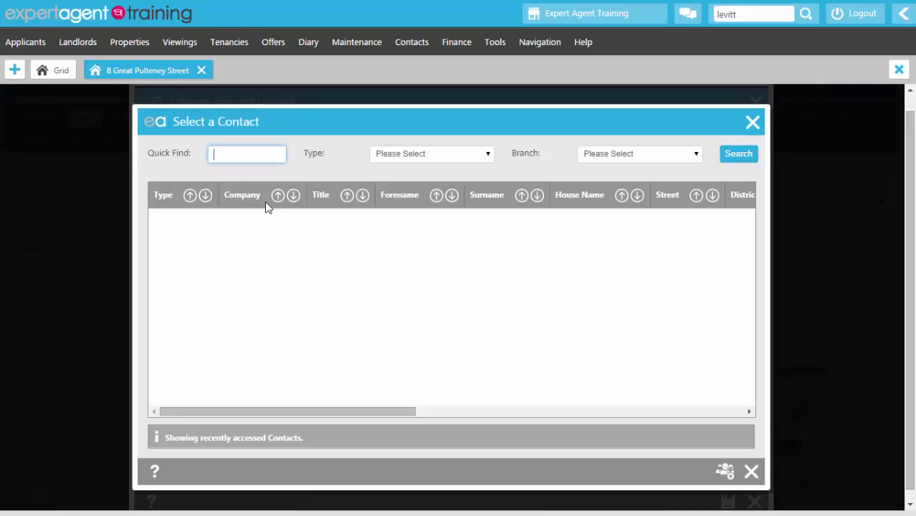
text(%board%)
key(Return)
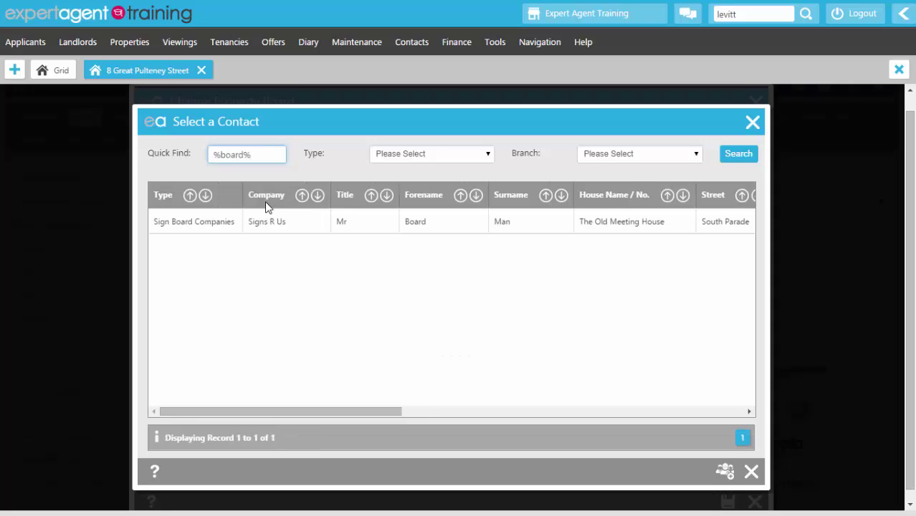
double_click(266, 221)
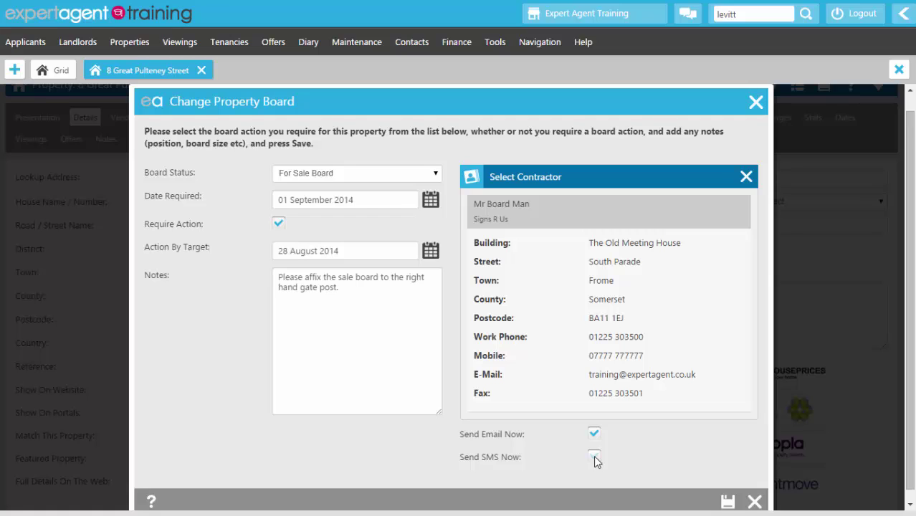
click(727, 502)
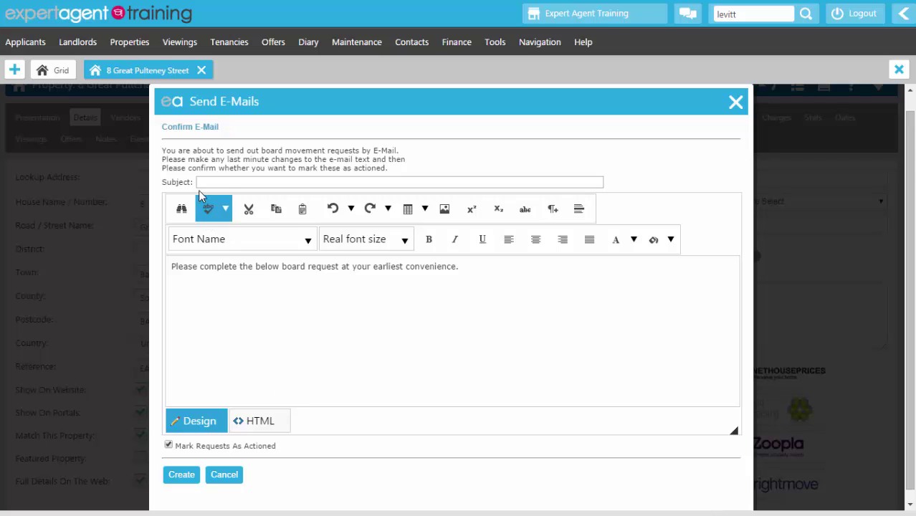
Step: Send the board e-mail titled 'New Board Please' and confirm Sale Board reads For Sale Board
click(201, 182)
text(New Board Please)
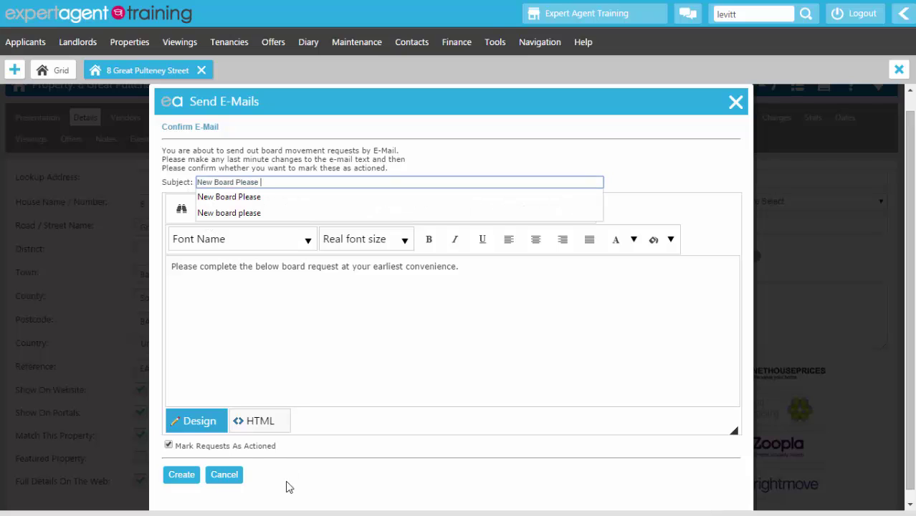
click(185, 478)
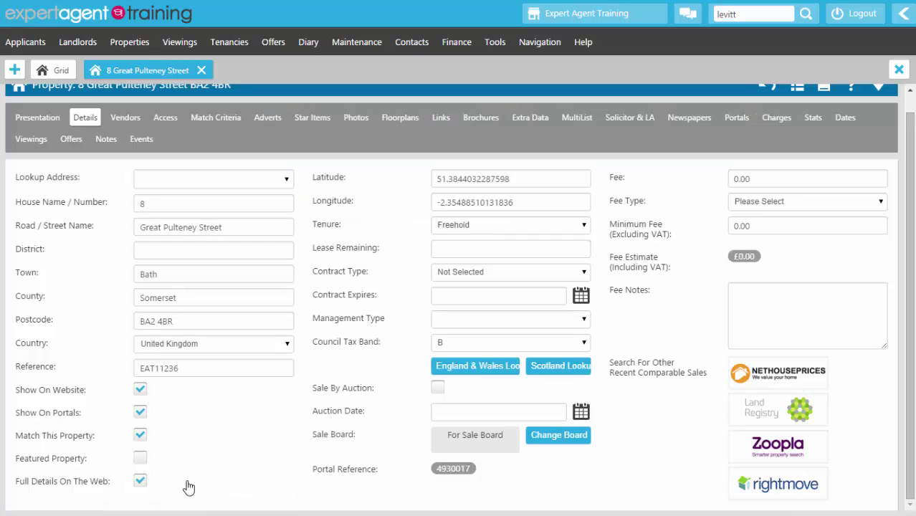
double_click(320, 435)
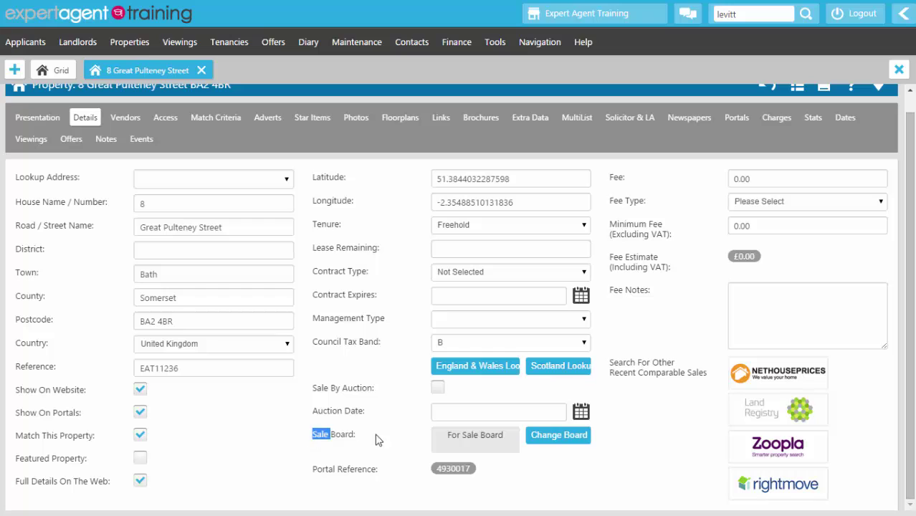
drag(378, 440, 502, 439)
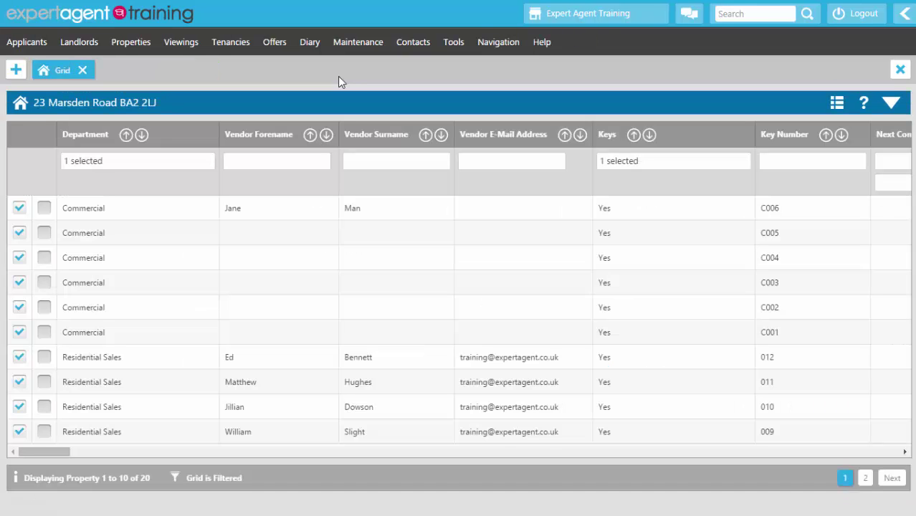
Step: Open Board Movements including actioned requests, showing all 7 board requests and their statuses
click(117, 48)
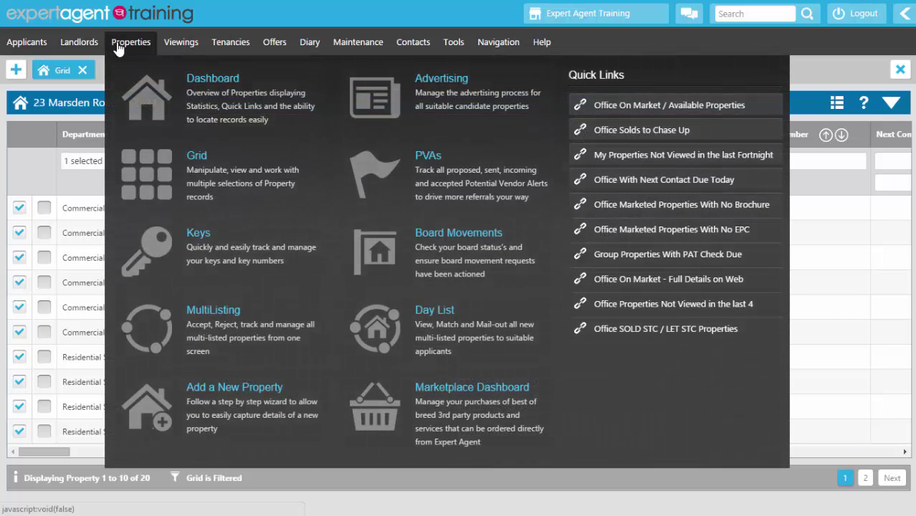
click(380, 247)
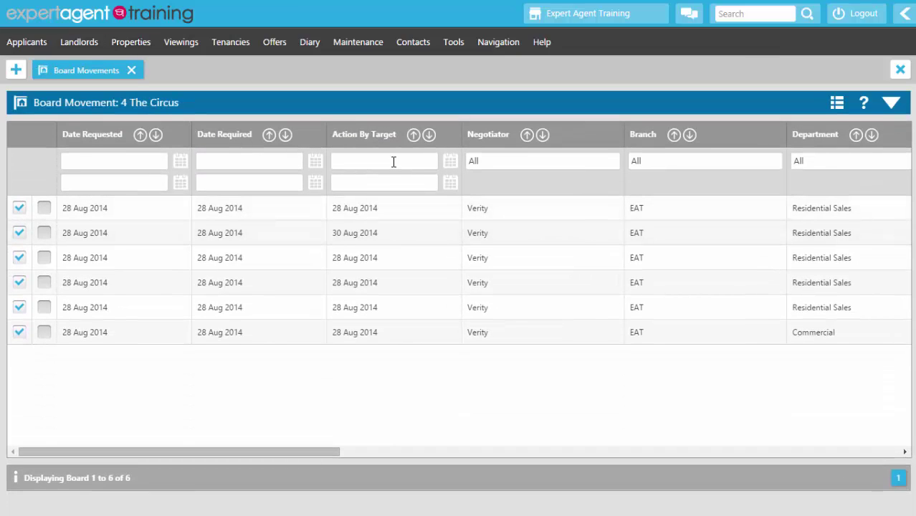
right_click(342, 109)
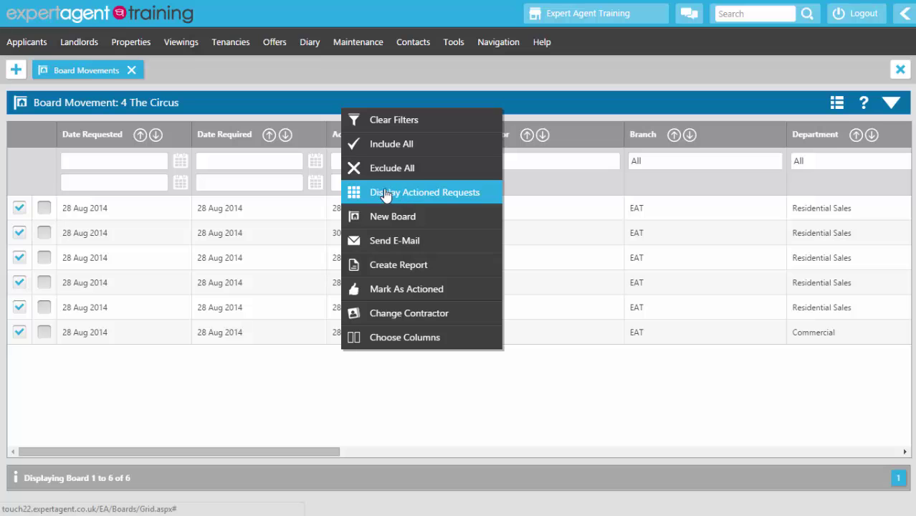
click(418, 192)
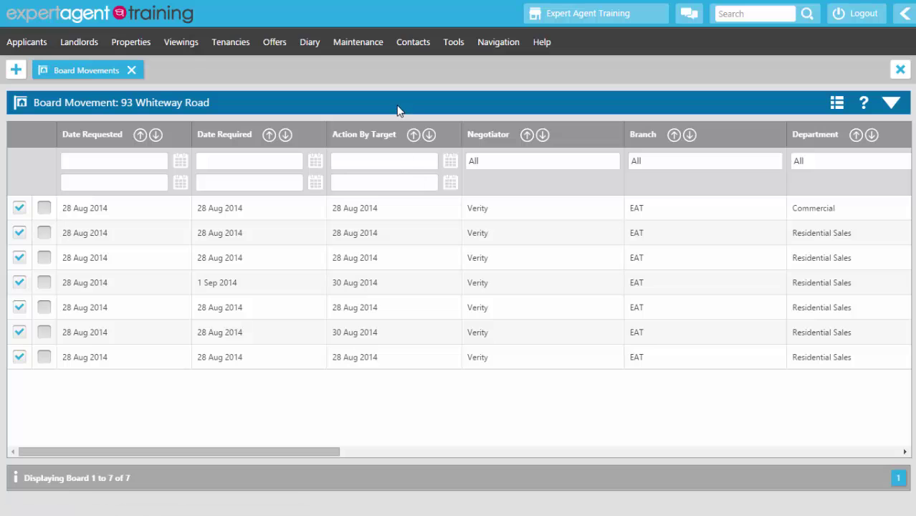
right_click(399, 108)
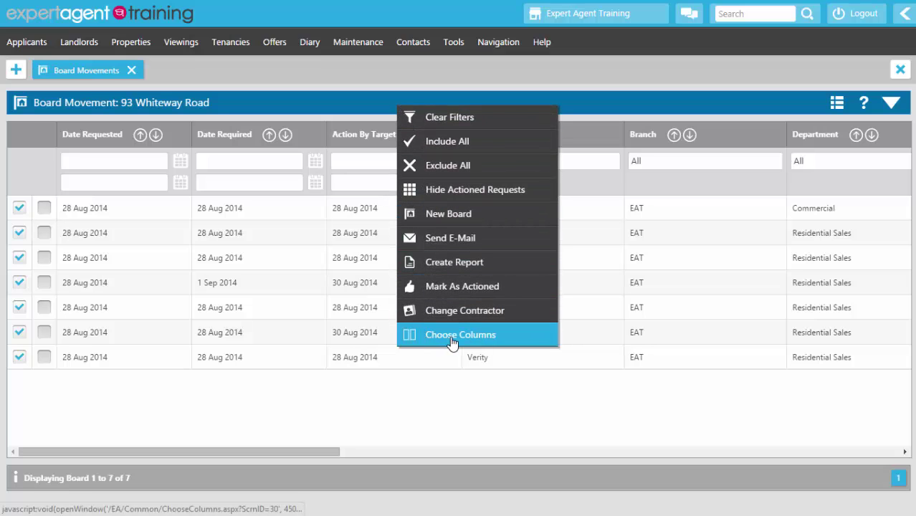
click(410, 412)
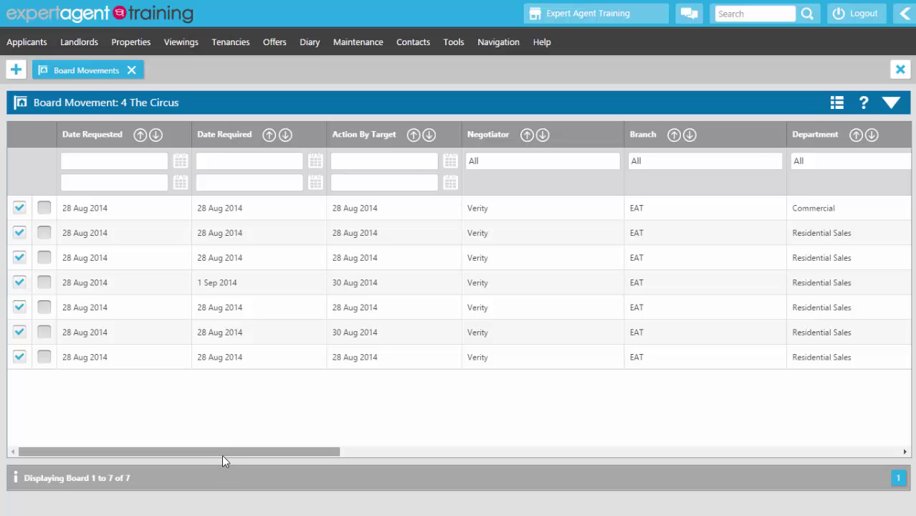
drag(222, 454, 327, 472)
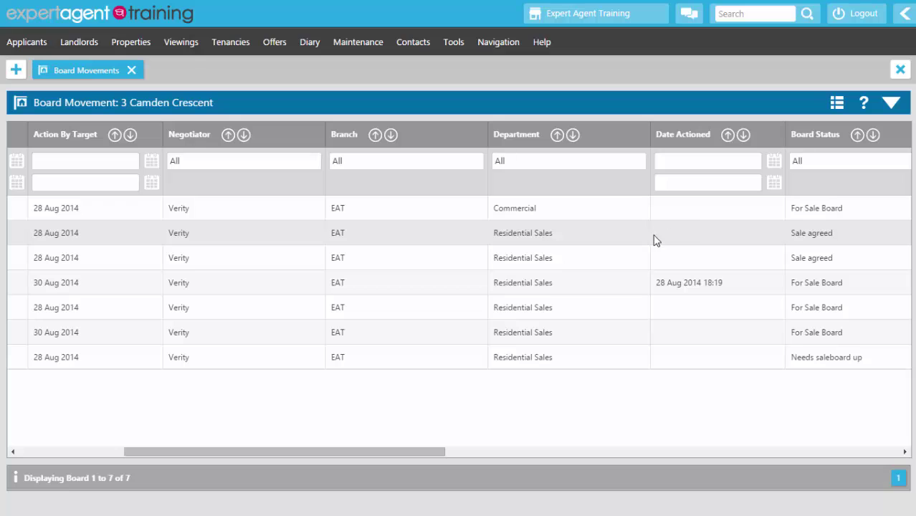
double_click(657, 241)
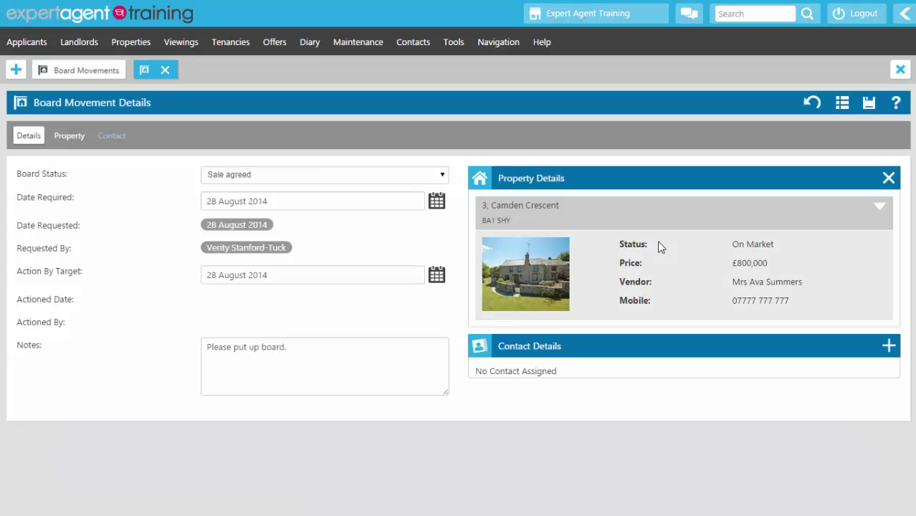
right_click(149, 145)
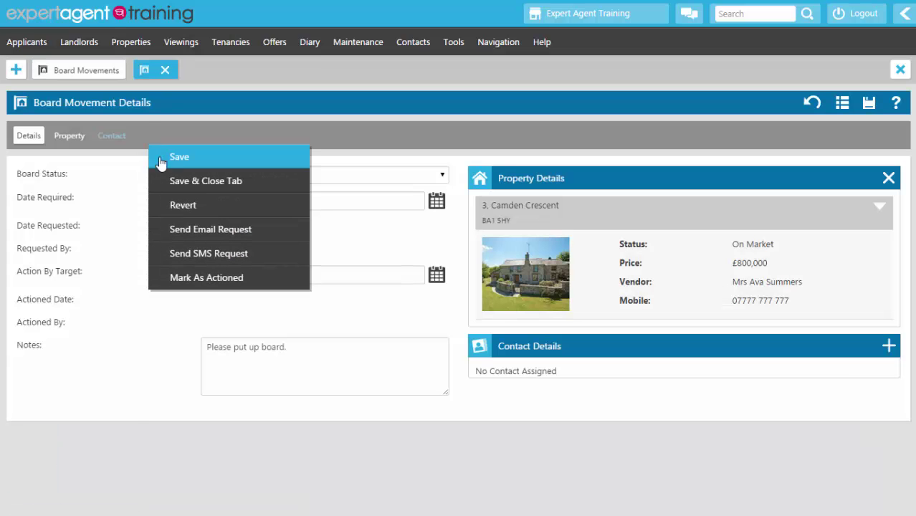
click(166, 282)
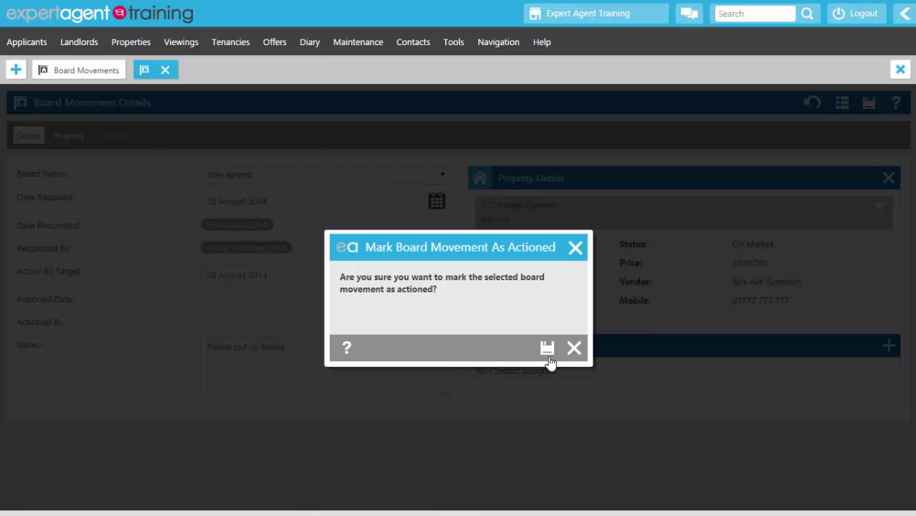
click(548, 349)
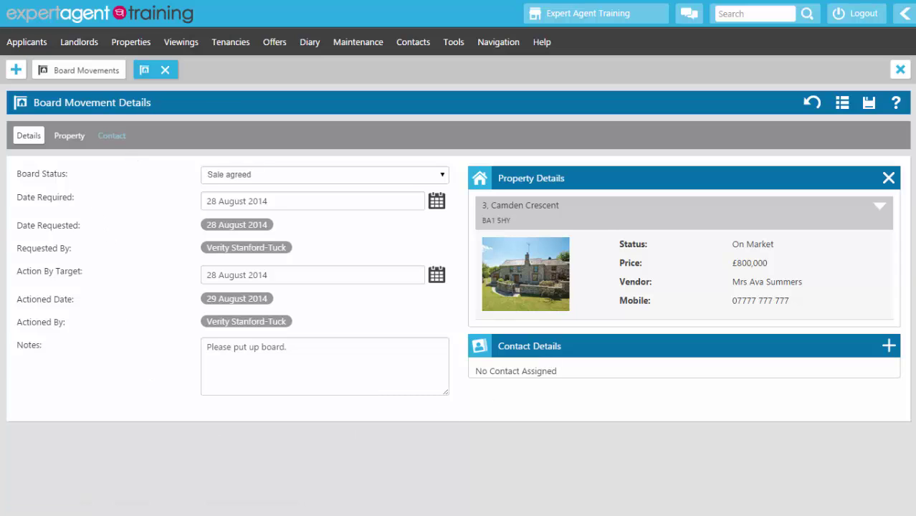
click(60, 74)
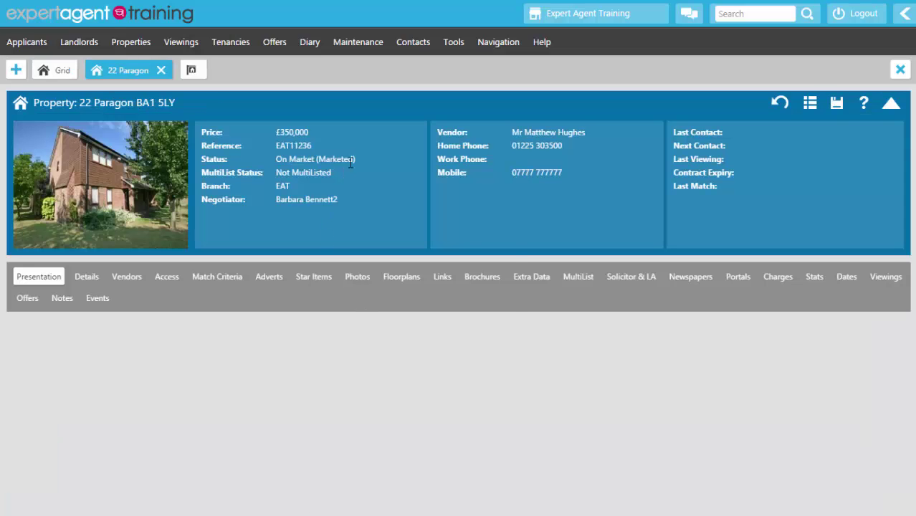
right_click(351, 158)
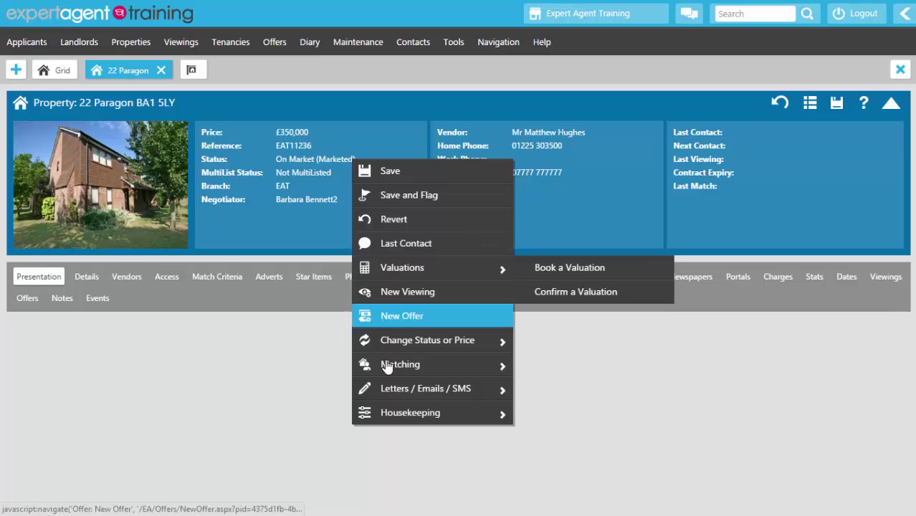
mouse_move(381, 419)
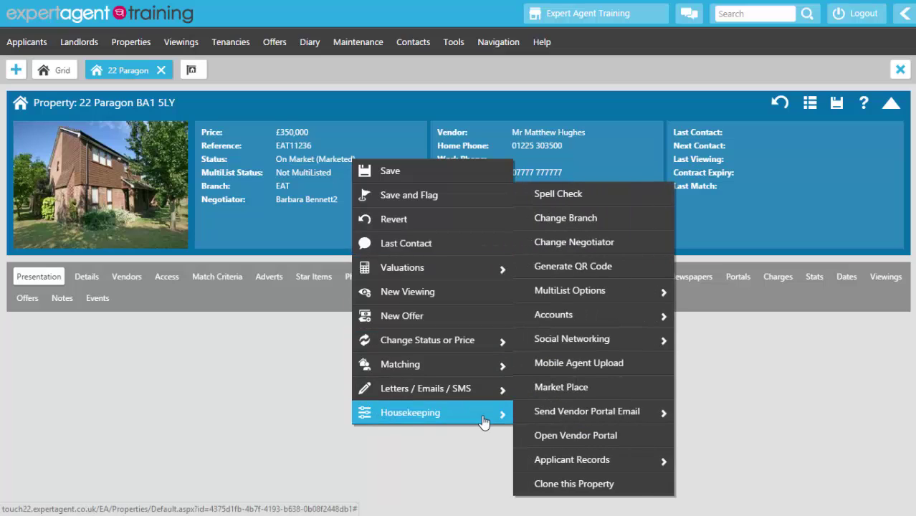
click(562, 388)
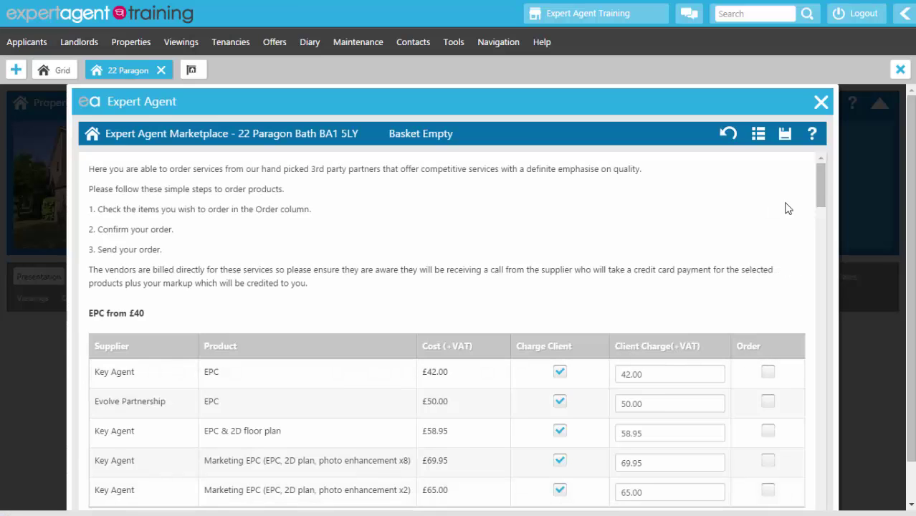
click(821, 101)
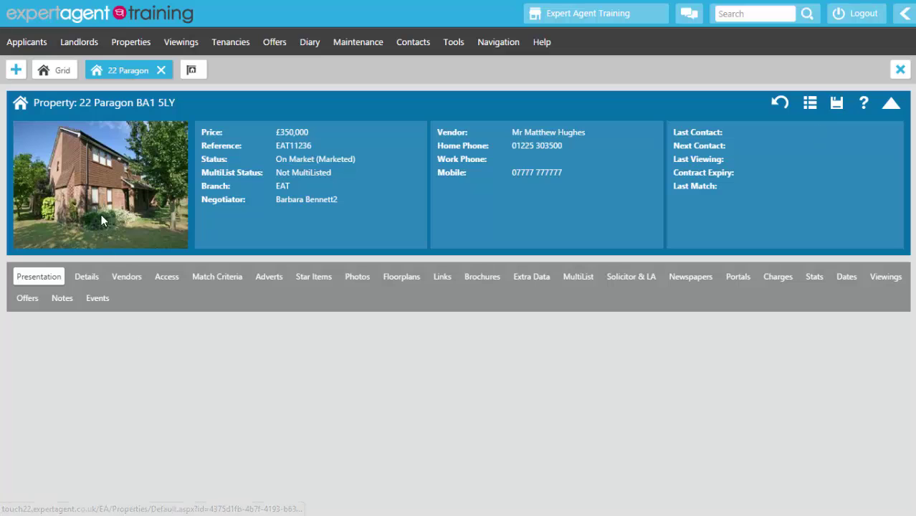
click(133, 44)
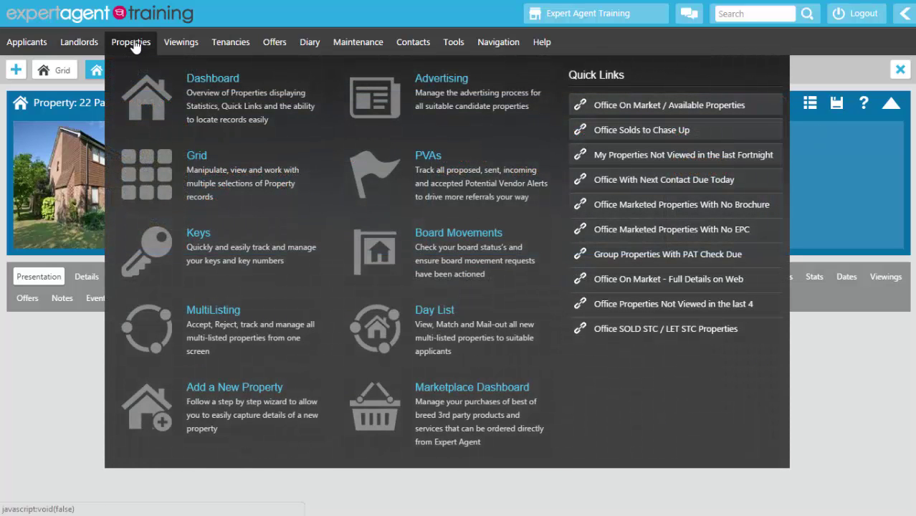
Step: Check the Marketplace Dashboard's Pending, Reconciled and Unreconciled Orders tabs, all empty
click(372, 411)
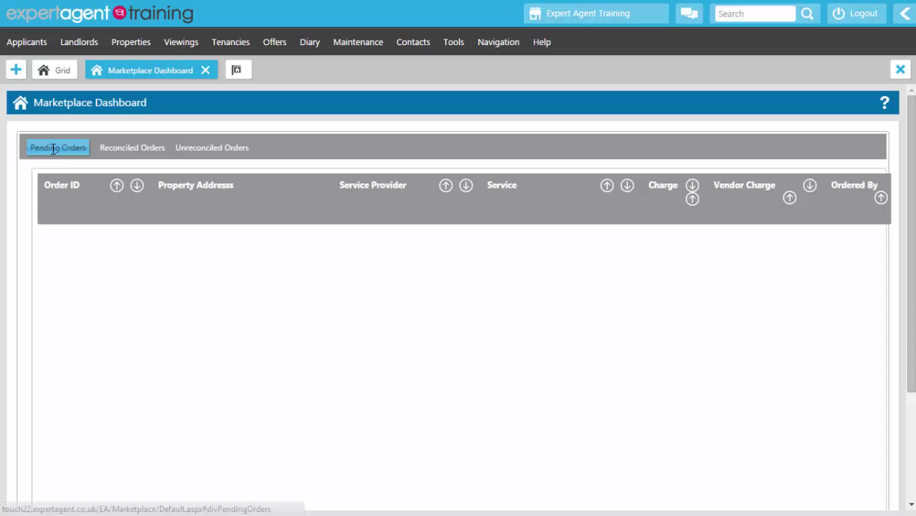
click(128, 148)
click(215, 150)
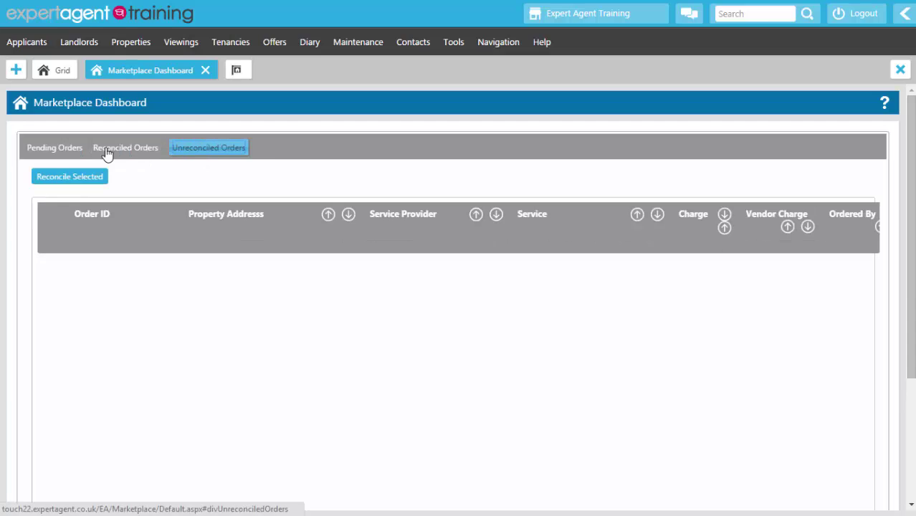
click(57, 149)
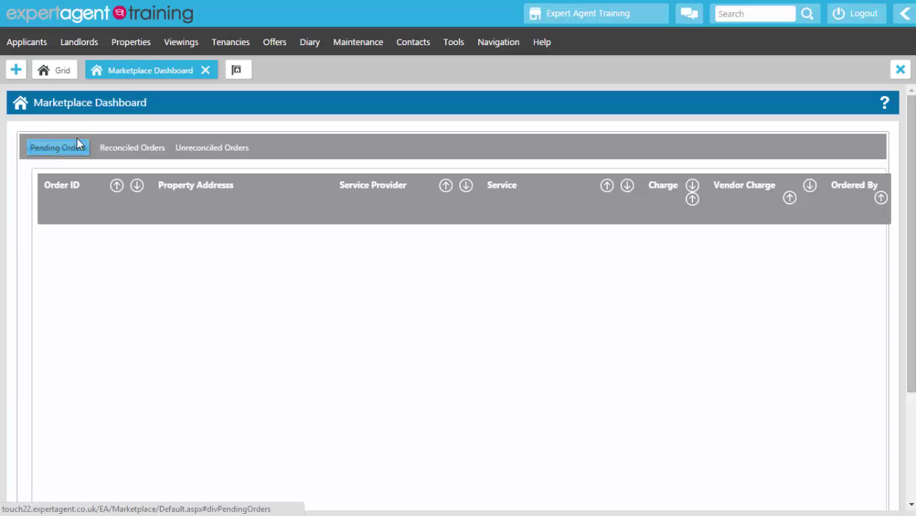
click(200, 141)
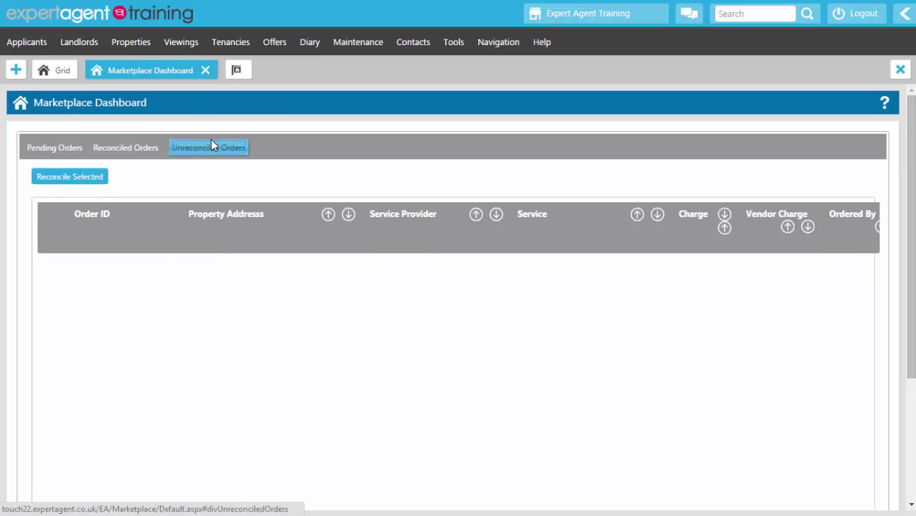
click(119, 154)
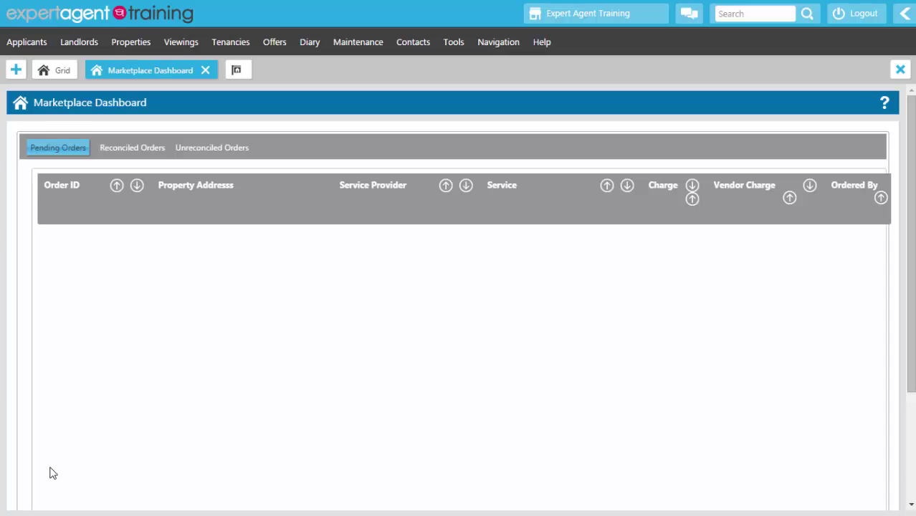
click(190, 154)
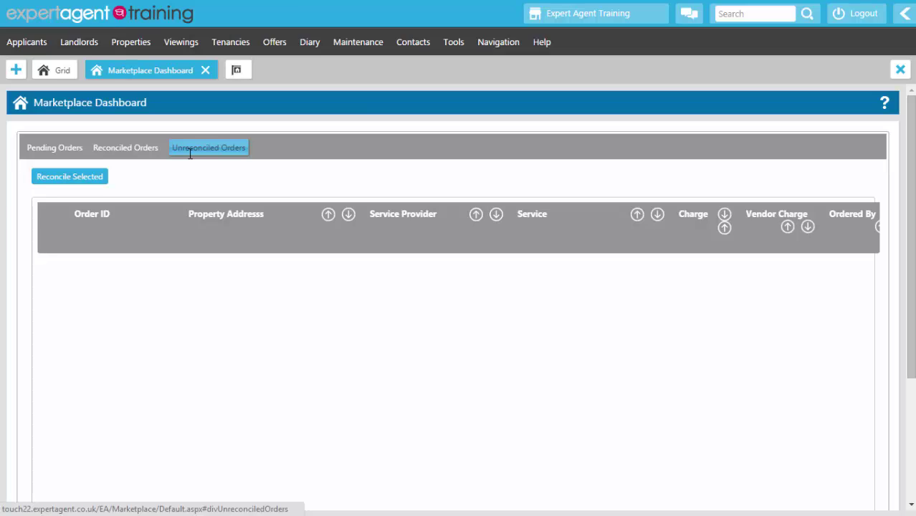
click(124, 150)
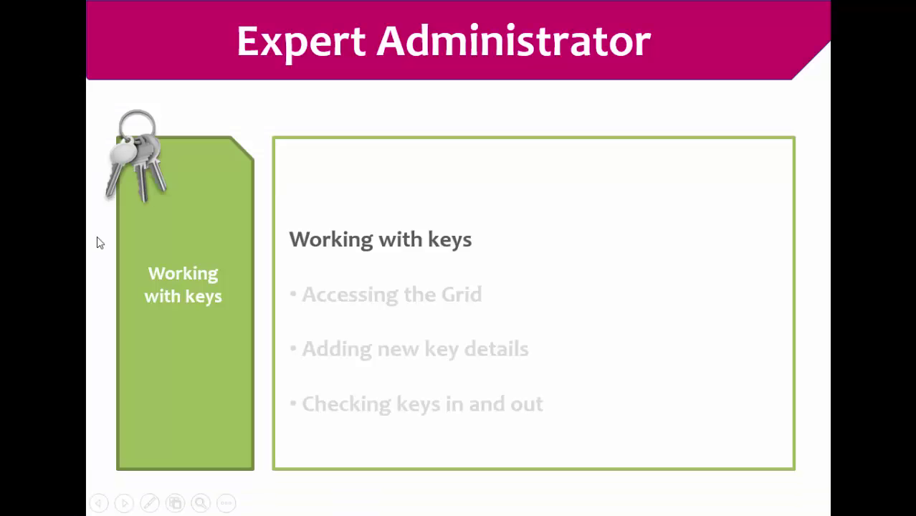
Step: Reveal the Accessing the Grid, Adding new key details and Checking keys in and out points
click(460, 244)
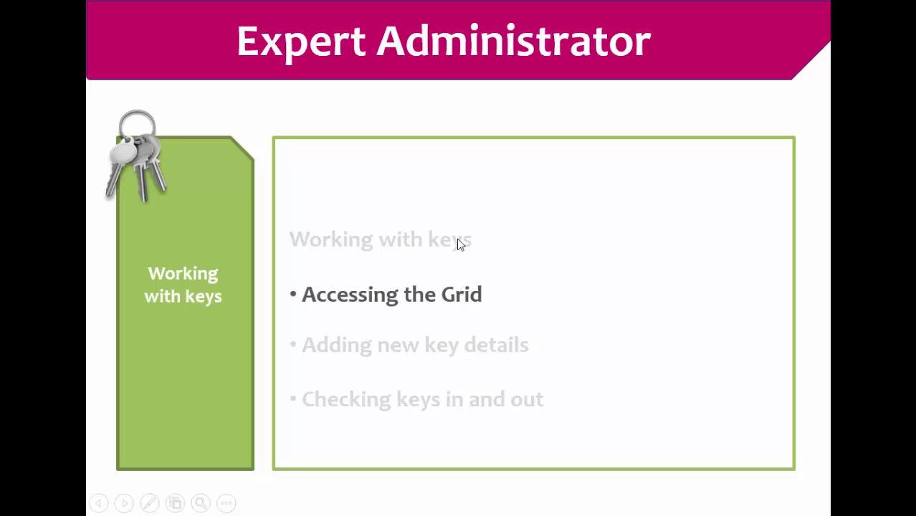
click(459, 243)
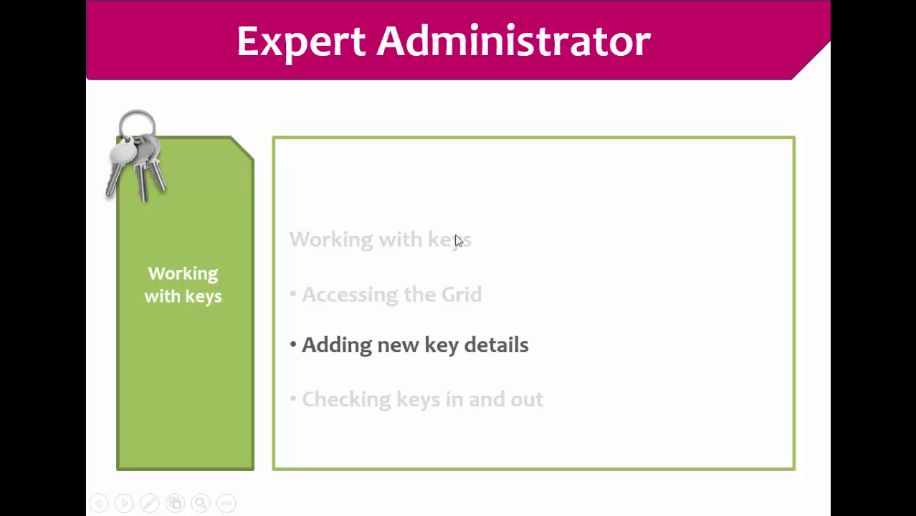
click(460, 243)
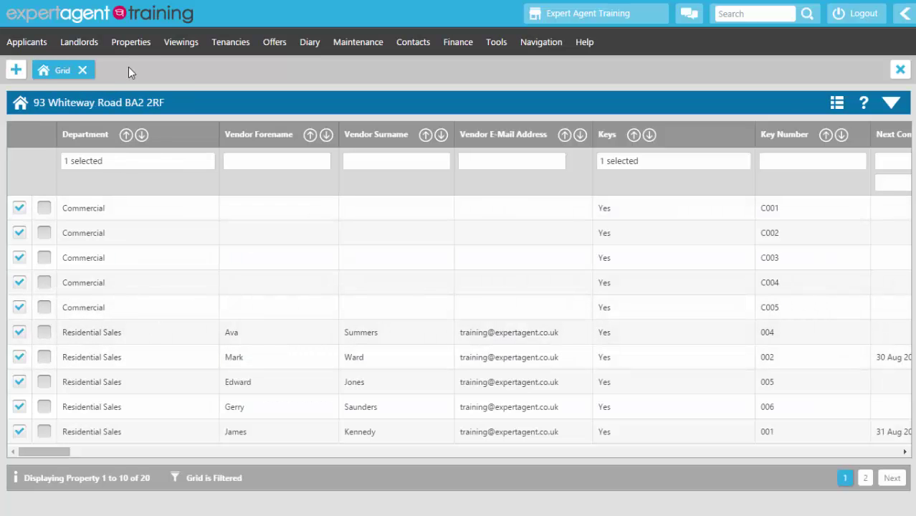
Step: Try Property Keys searches by property address and key number, then reopen the property Grid
click(130, 45)
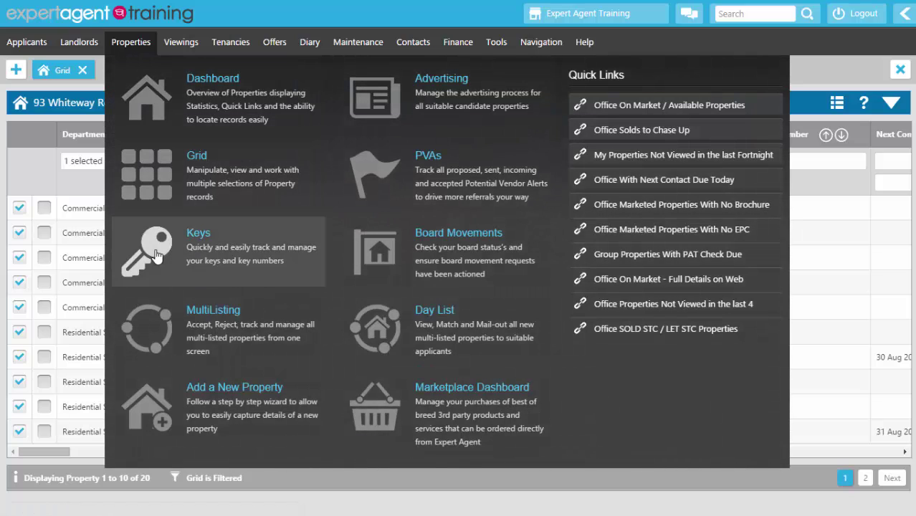
click(158, 252)
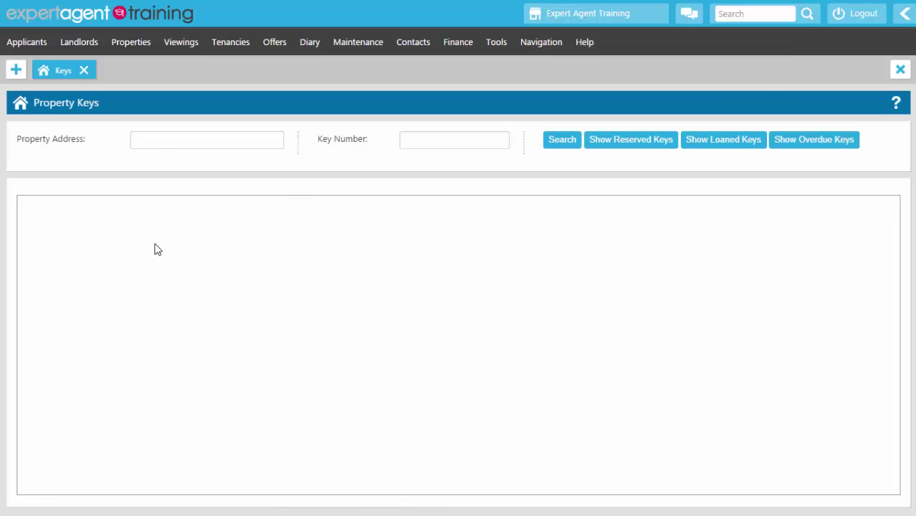
click(155, 141)
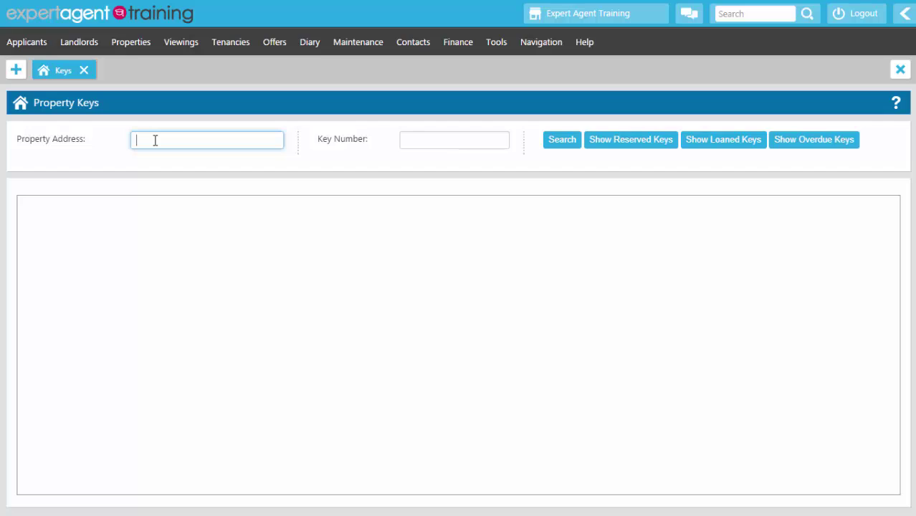
click(419, 139)
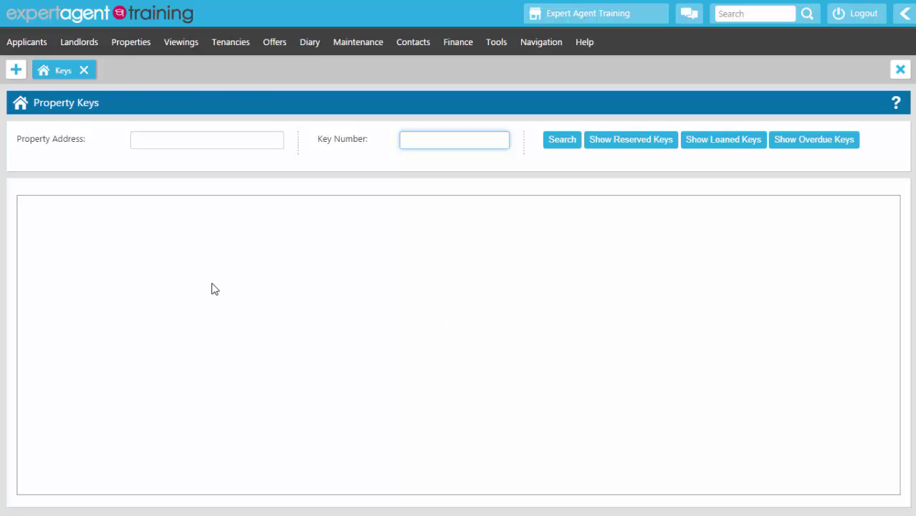
mouse_move(137, 55)
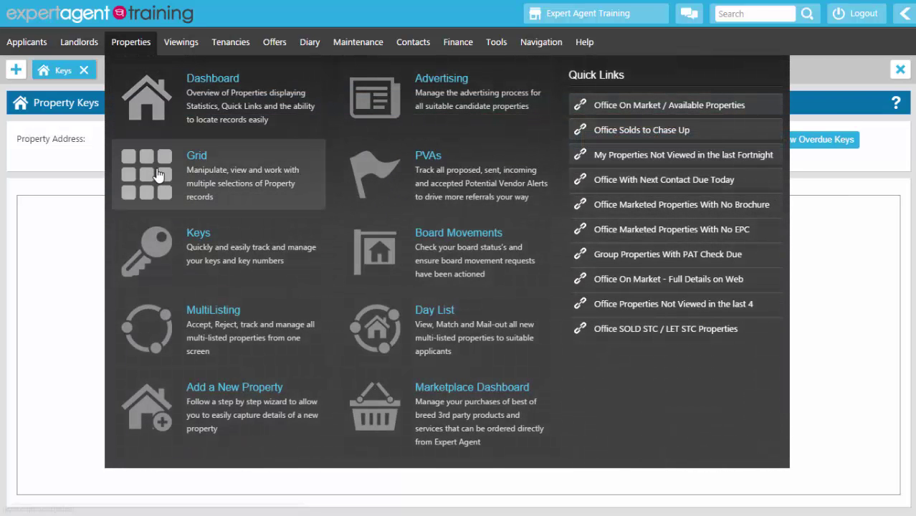
click(159, 178)
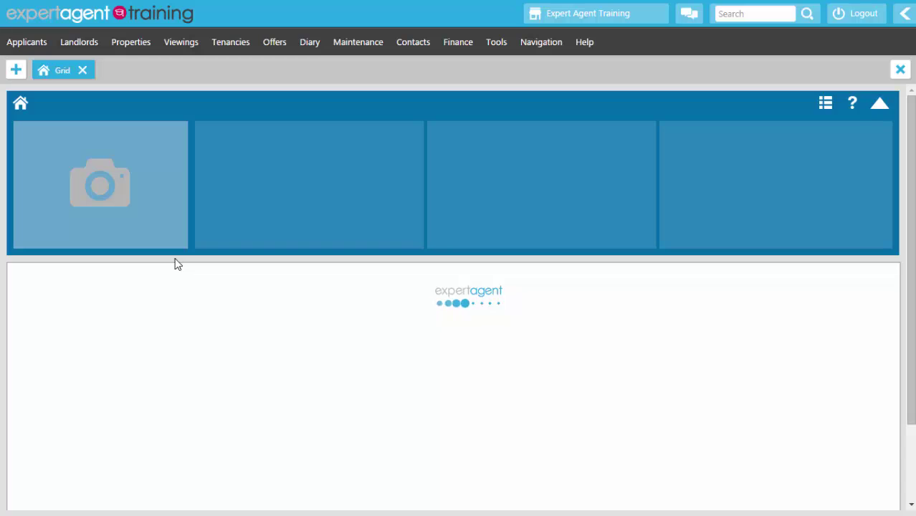
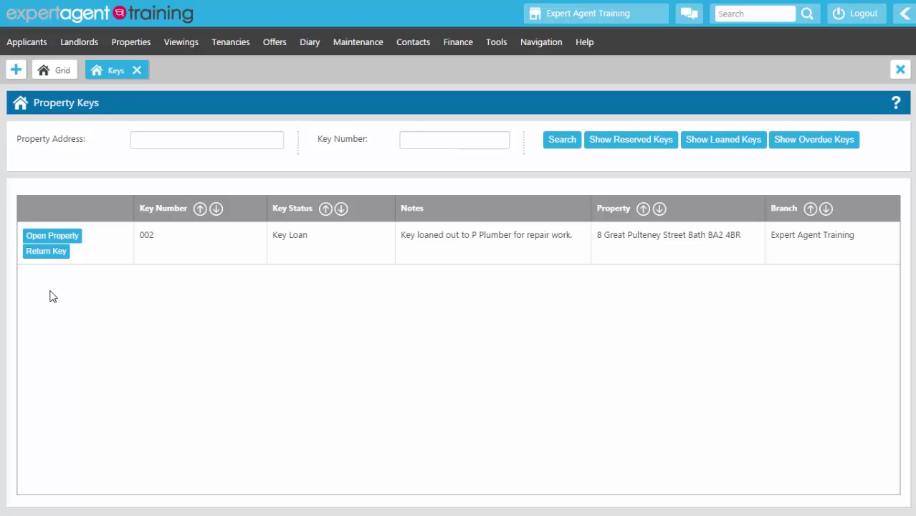
Step: Check key 002 back in with a check-in date and In Office status, and save the return
click(43, 254)
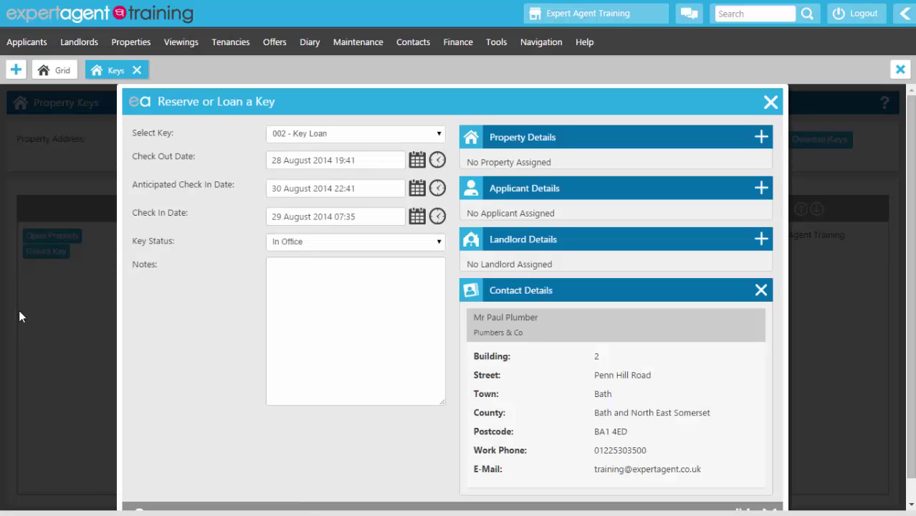
click(346, 134)
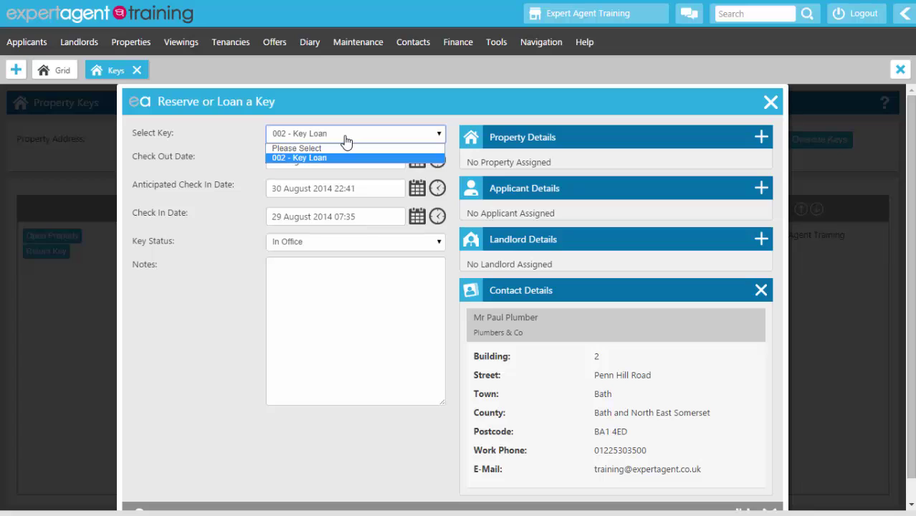
click(345, 136)
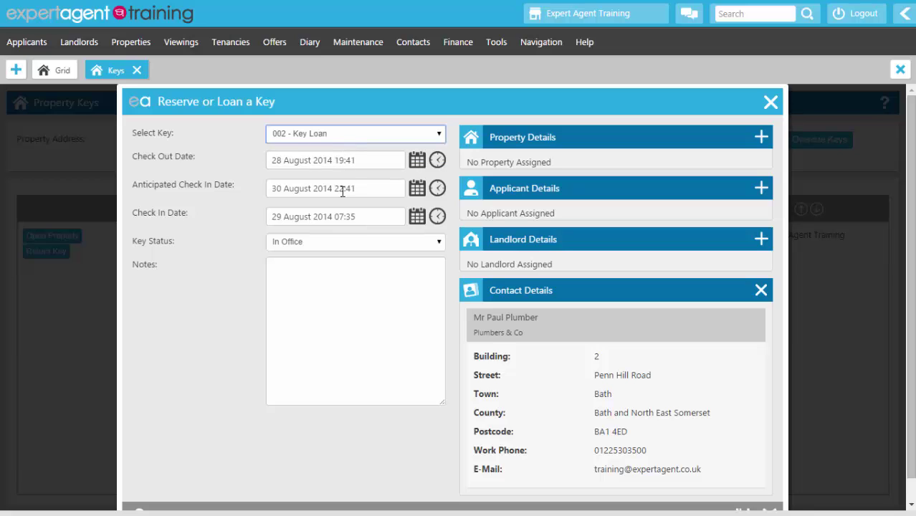
click(417, 217)
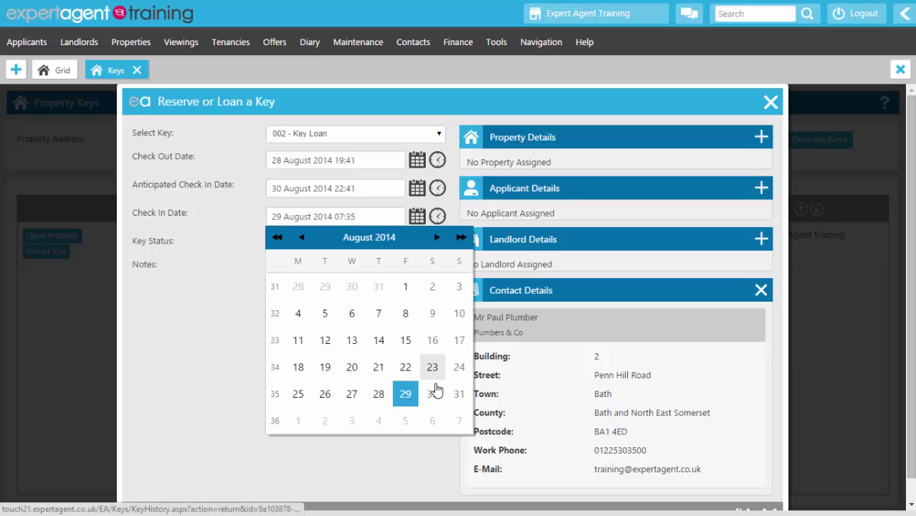
click(411, 398)
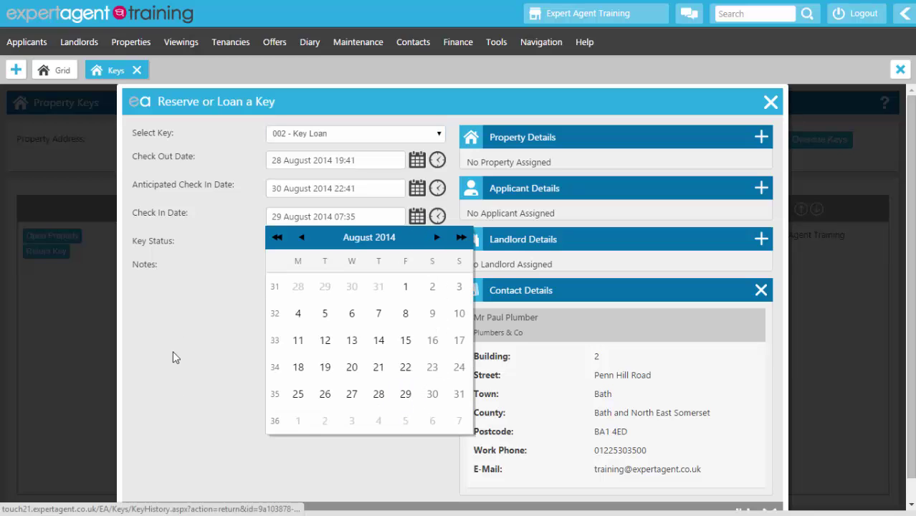
click(172, 289)
click(343, 318)
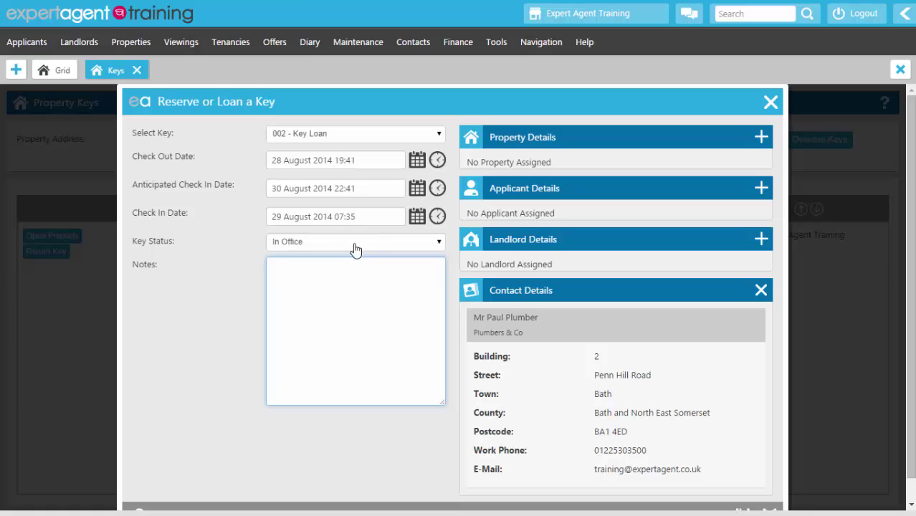
scroll(677, 466, down, 1)
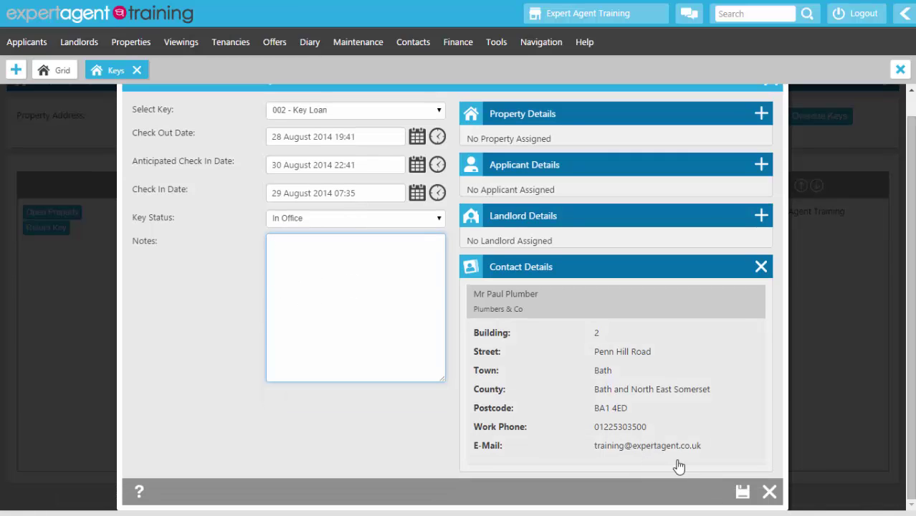
click(743, 491)
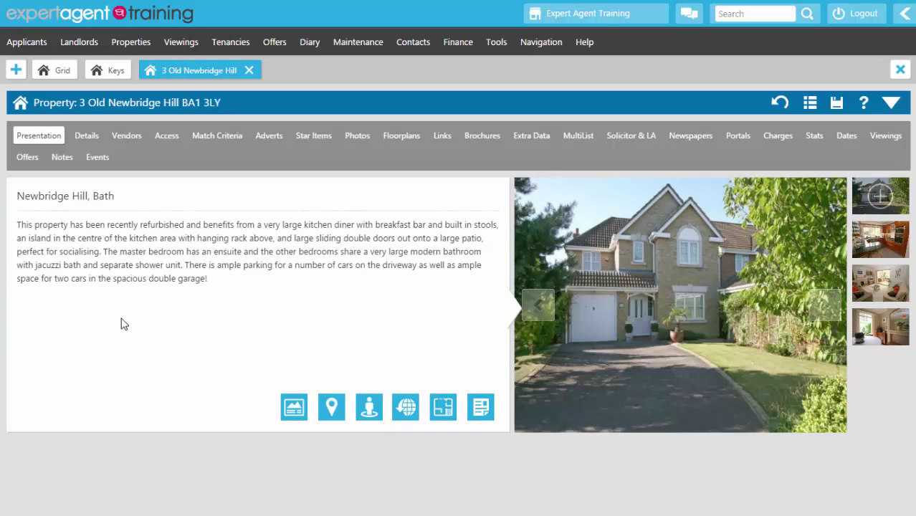
Step: Mark key 003 as returned, add the note 'AW returned key.' on a new line, and save
click(165, 136)
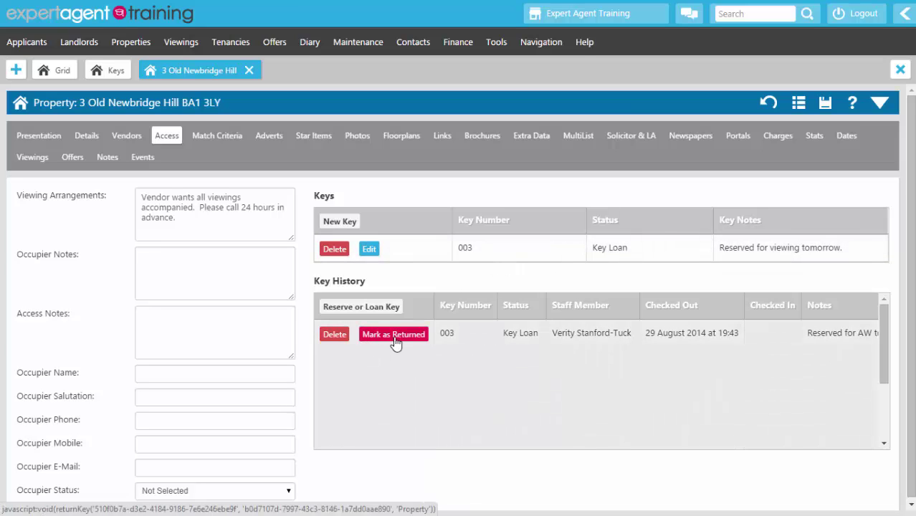
click(396, 342)
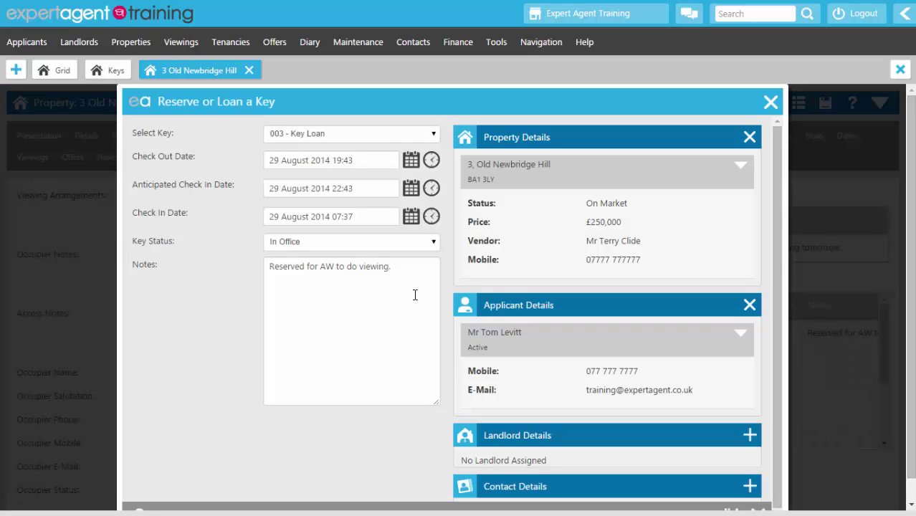
click(431, 271)
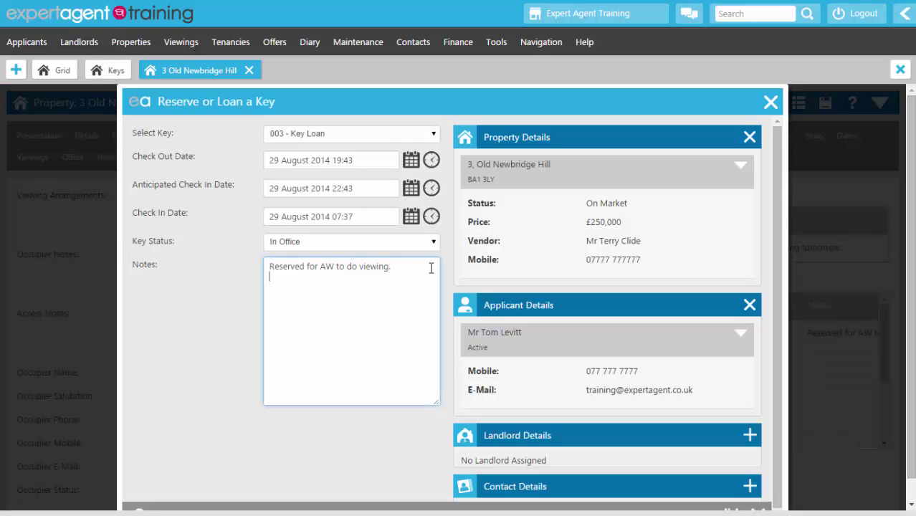
key(Return)
text(AW returned key.)
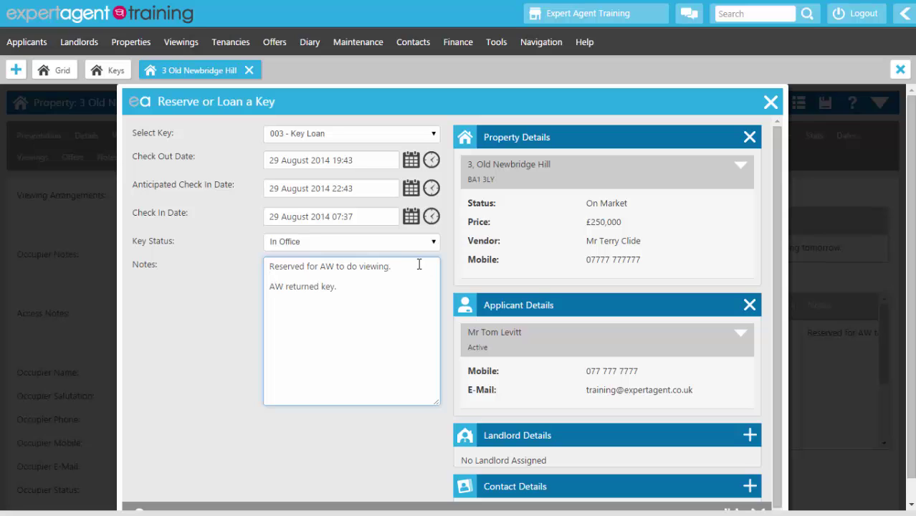
scroll(298, 299, down, 1)
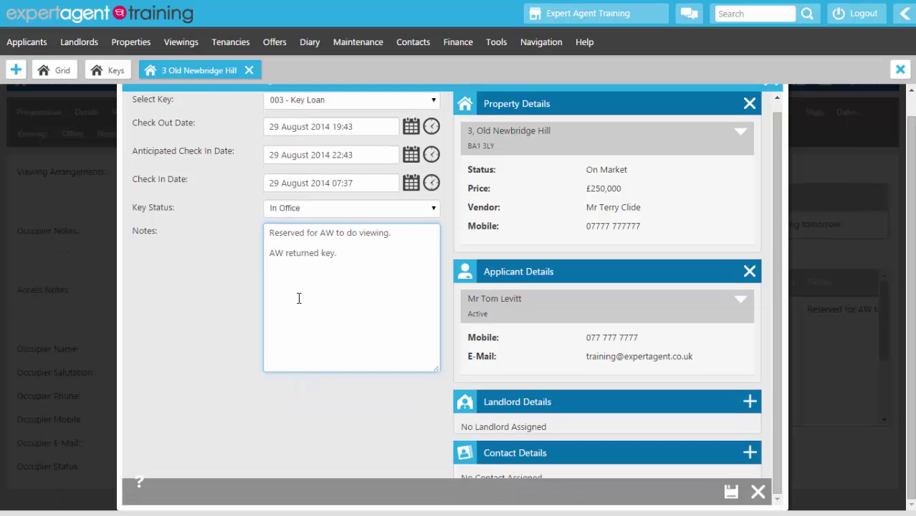
click(731, 492)
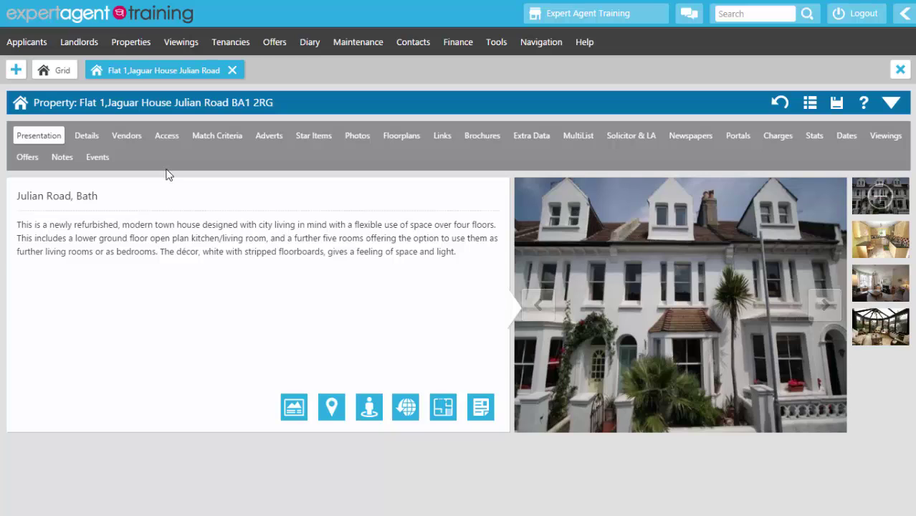
Step: Log key 010 as a Key Loan noted 'Key loaned out to BB for viewing today.' and save it
click(166, 137)
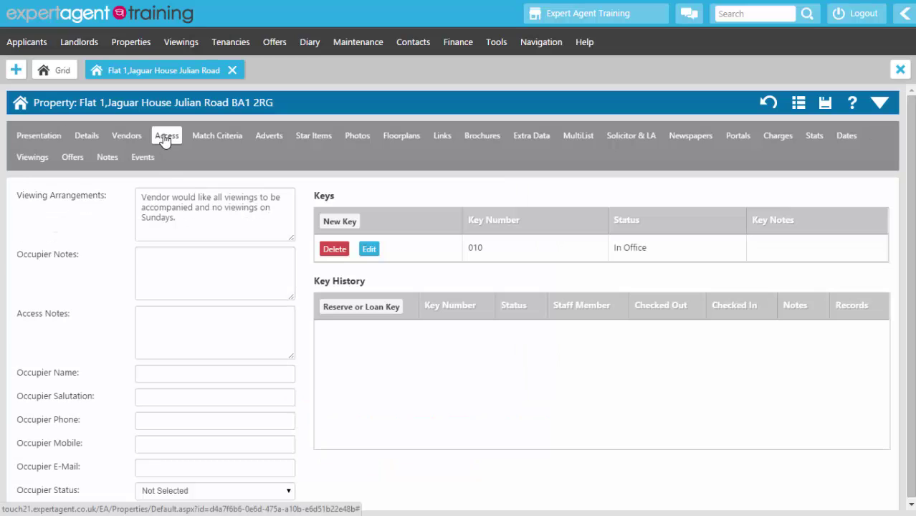
click(326, 309)
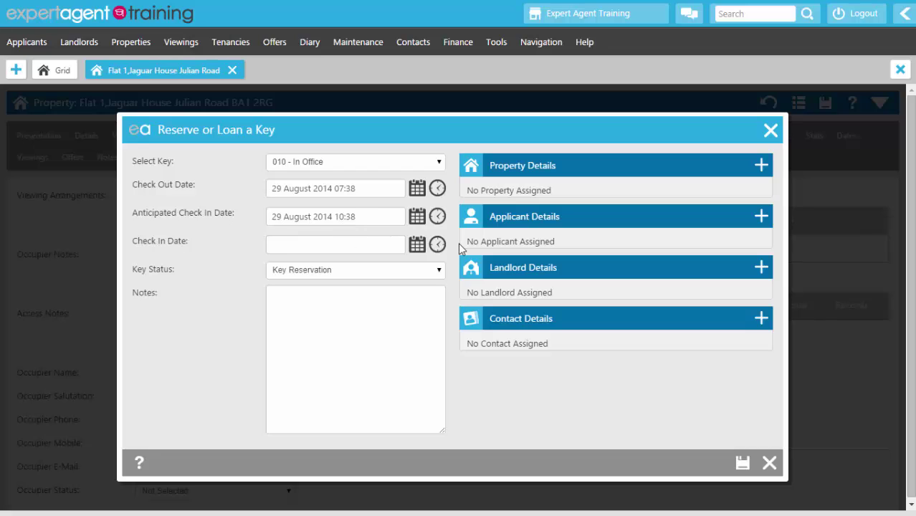
click(350, 269)
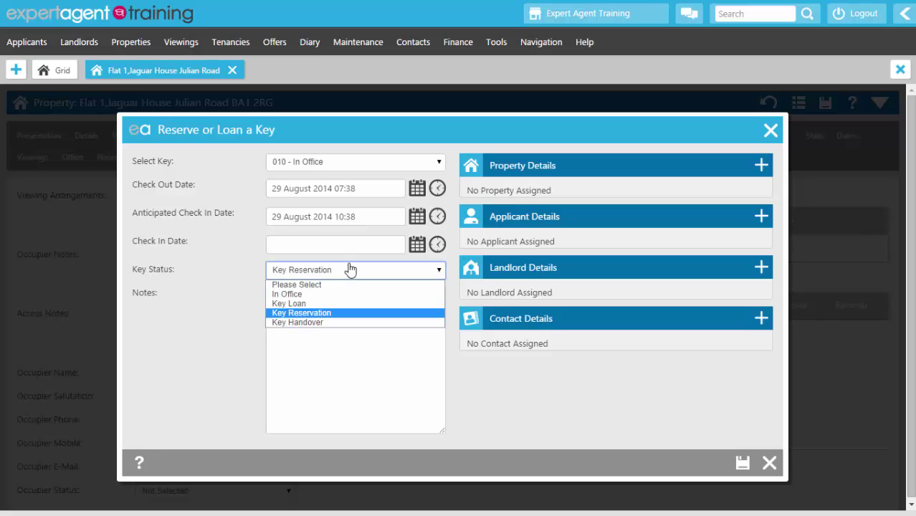
click(313, 307)
click(319, 330)
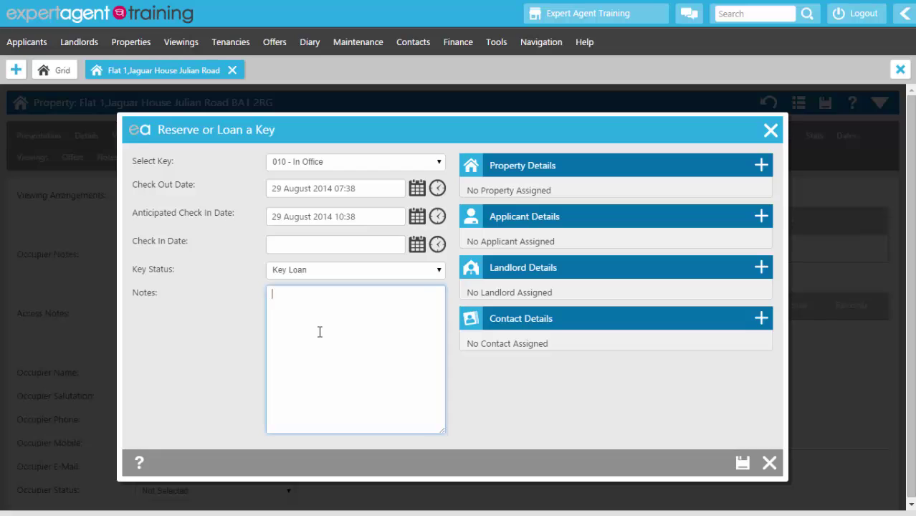
text(Key loaned out to BB for v)
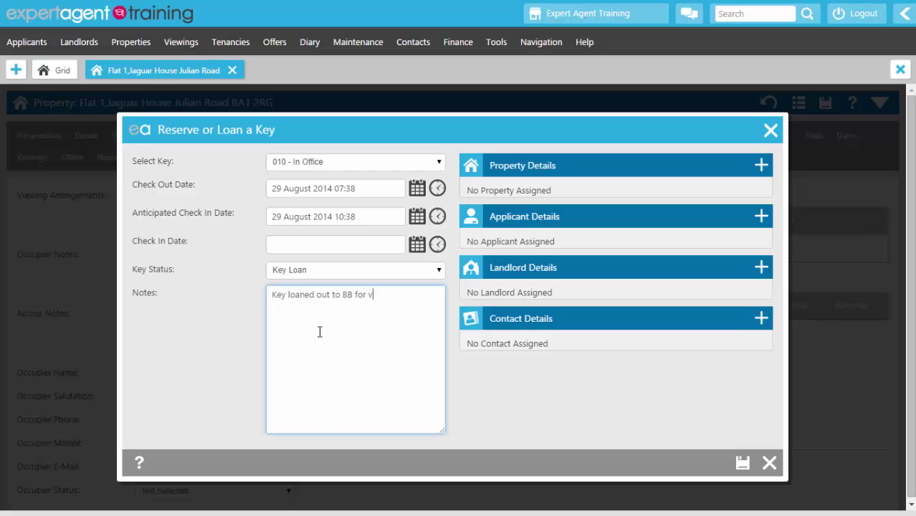
text(iewing today.)
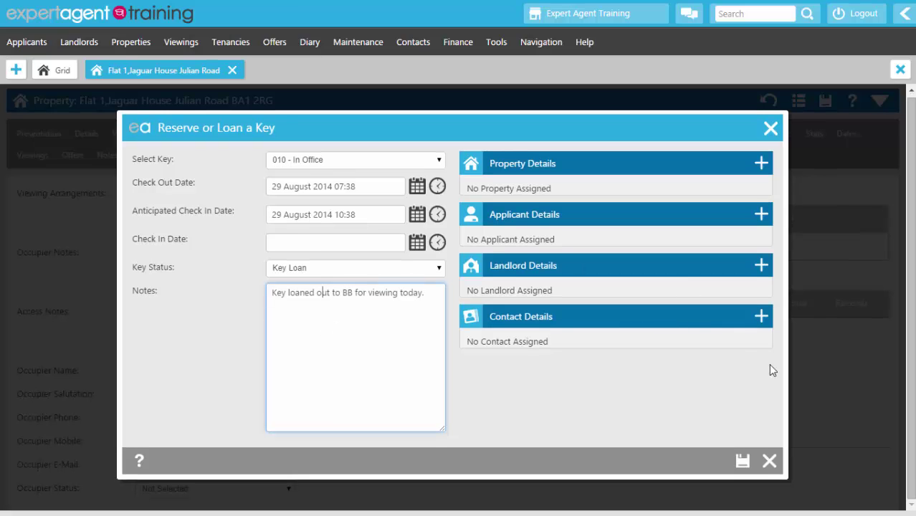
click(742, 462)
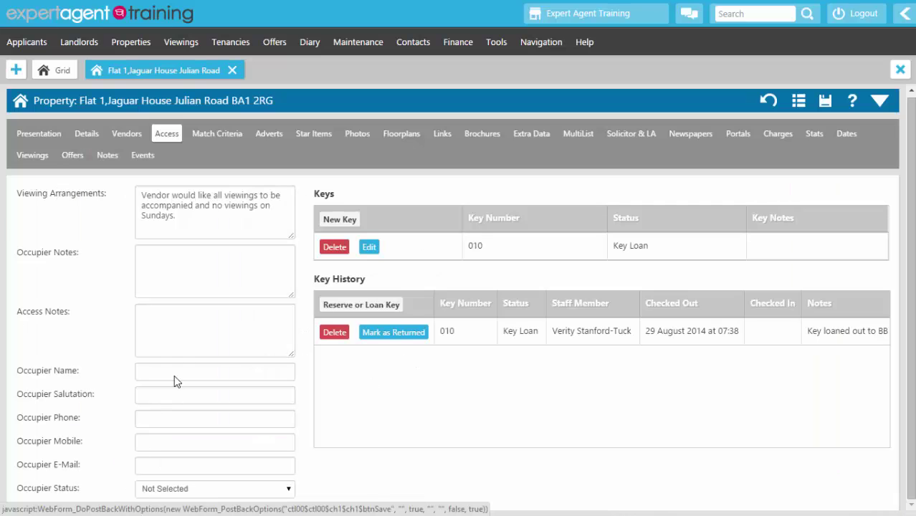
click(182, 42)
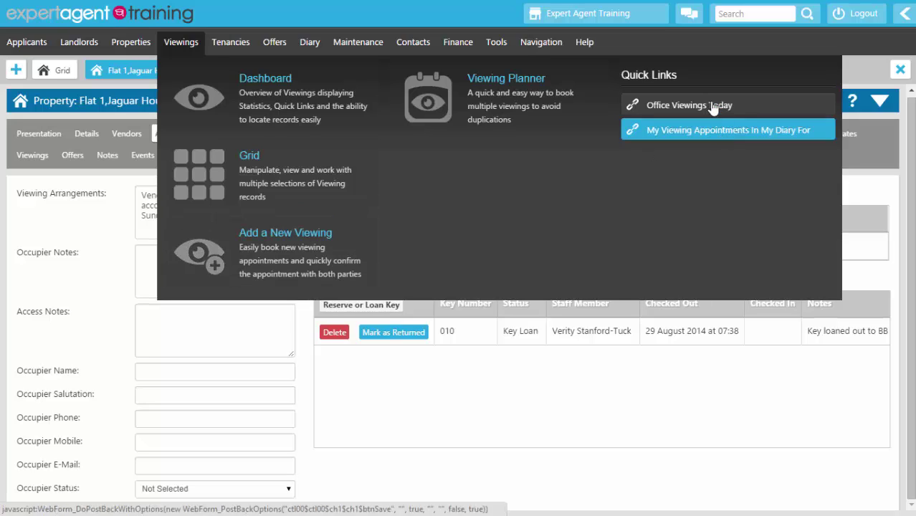
click(201, 183)
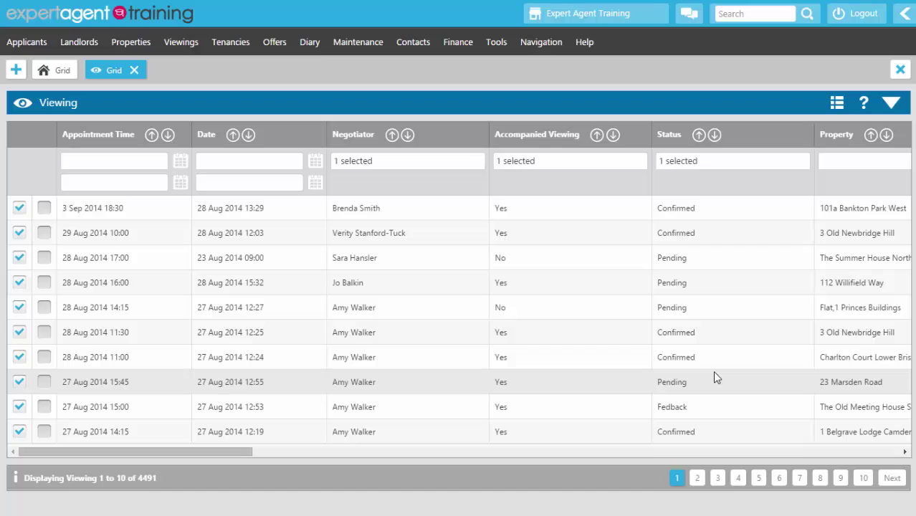
click(714, 377)
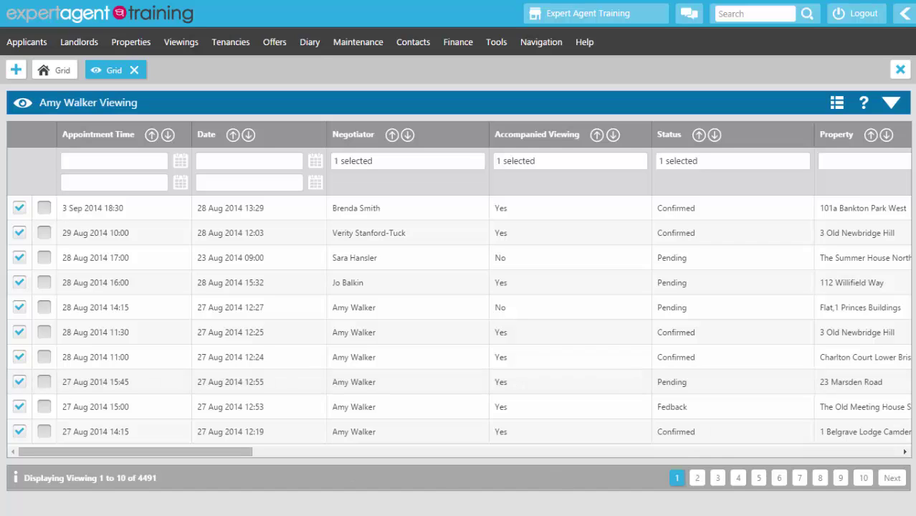
click(303, 318)
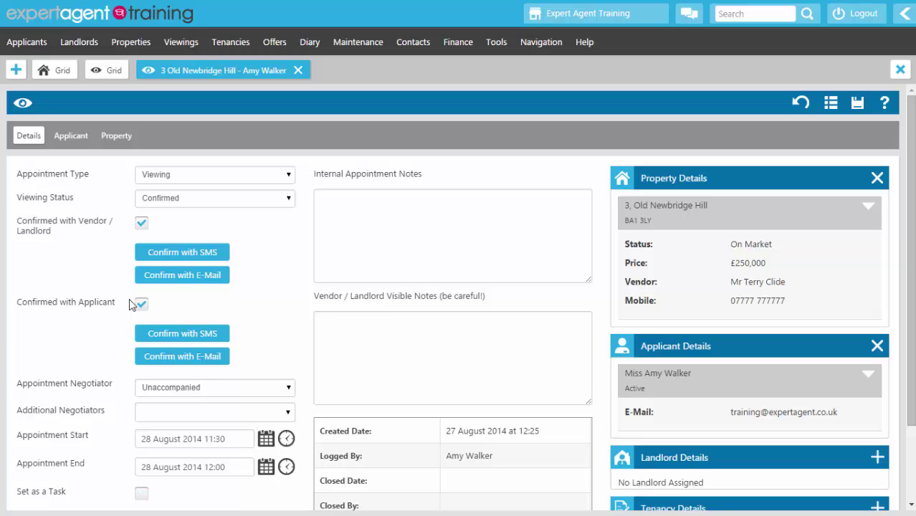
Step: Set the viewing status to Chased and note internally that the applicant loved it and may view again
click(175, 204)
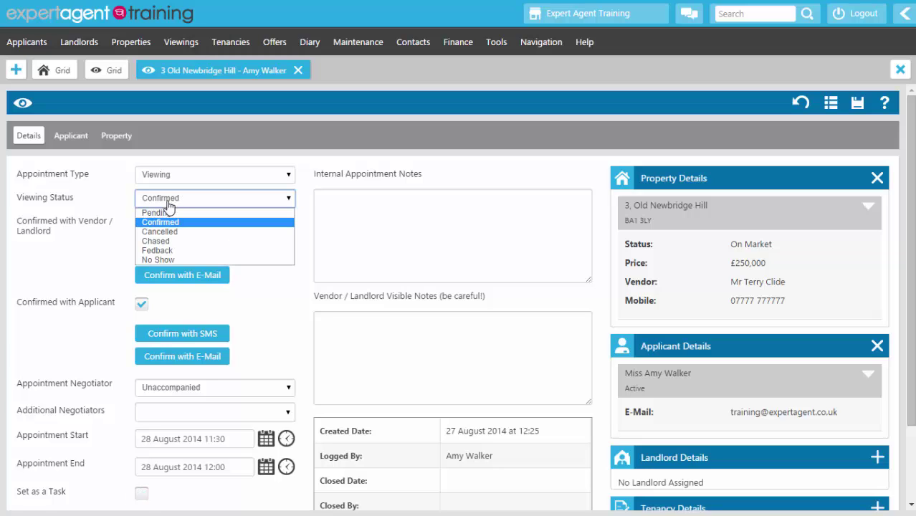
click(159, 246)
click(479, 217)
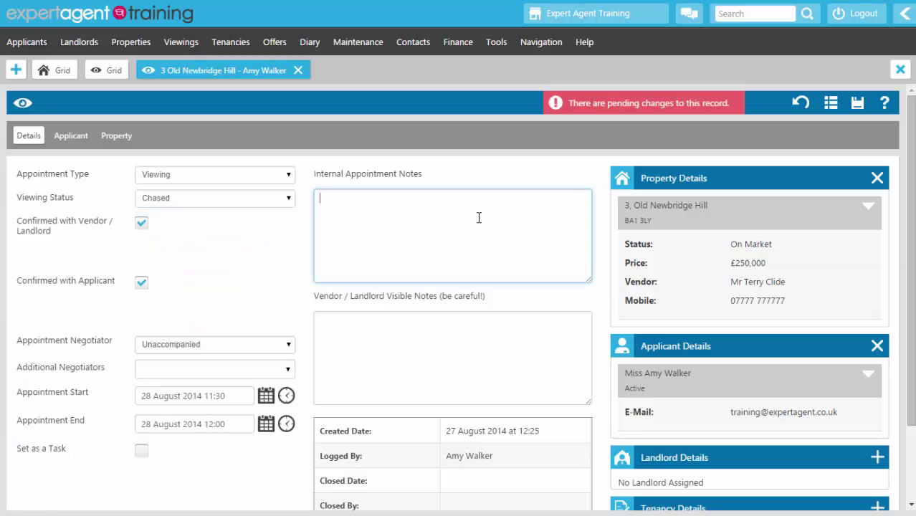
text(Amy loved the property, )
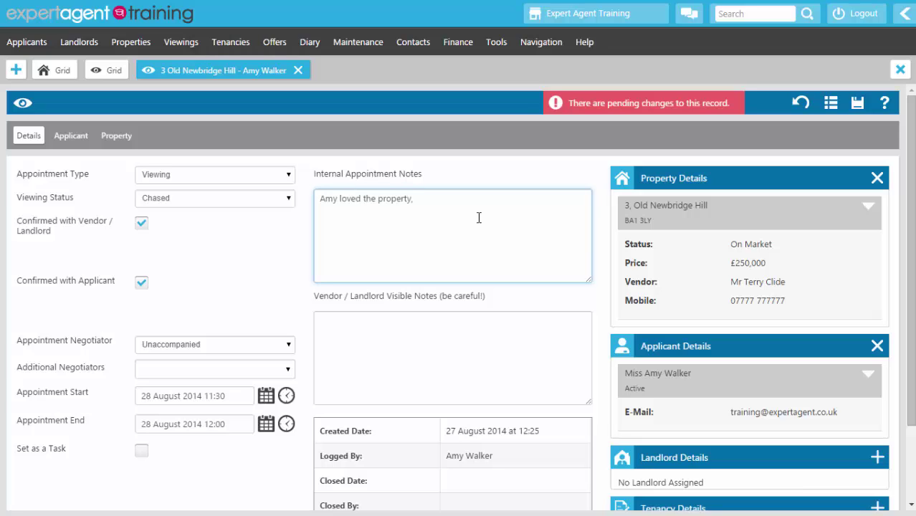
text(is thinking about a second viewing )
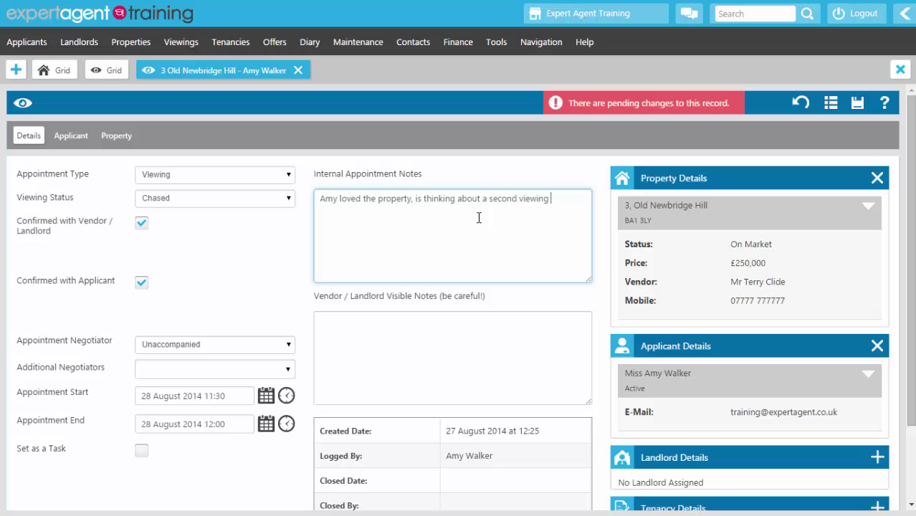
text(but will get back to us once she h)
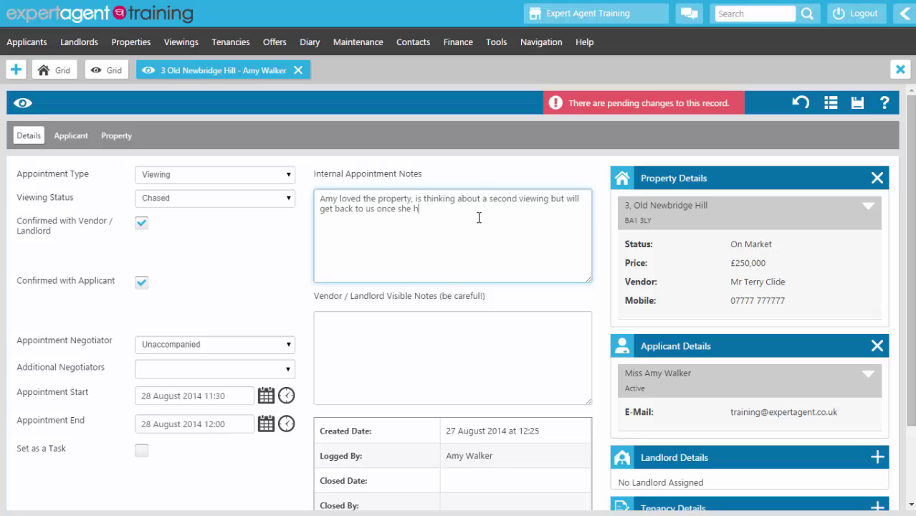
text(as spoken to her partner.)
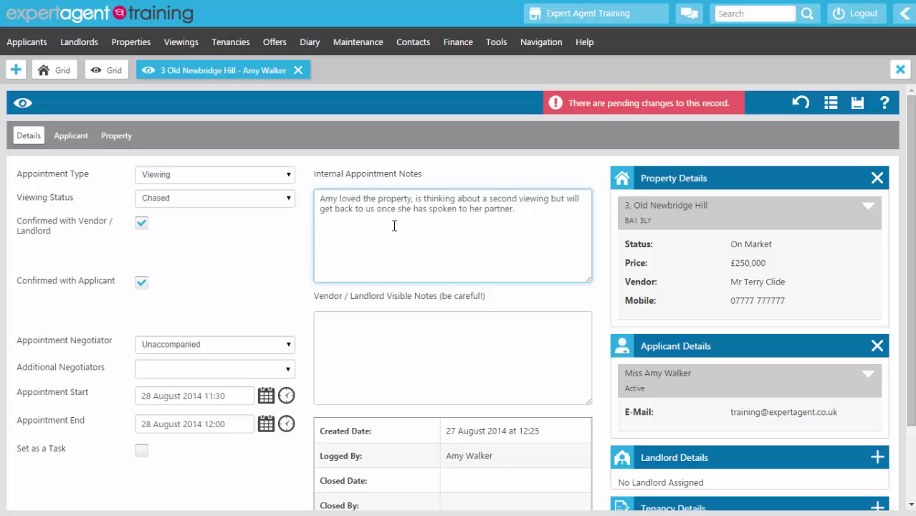
Step: Make the viewing a follow-up task for a negotiator dated 01 September 2014
scroll(269, 312, down, 2)
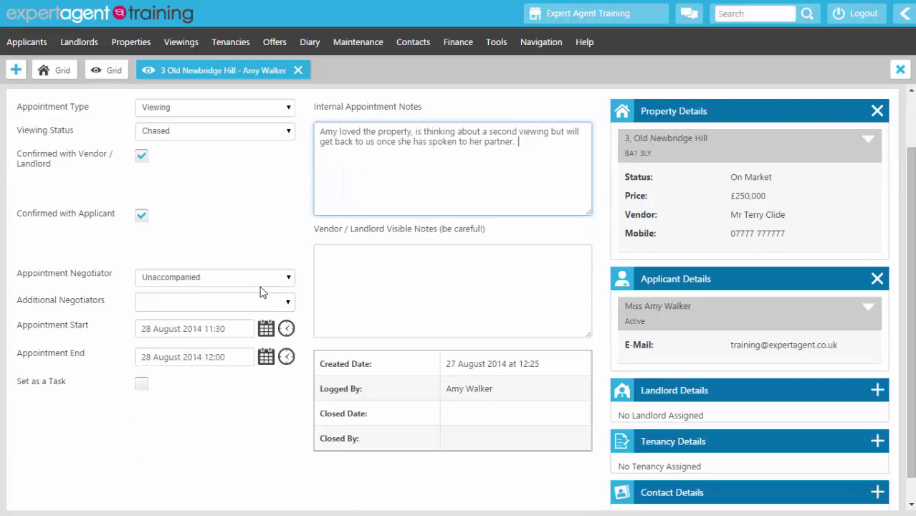
click(141, 358)
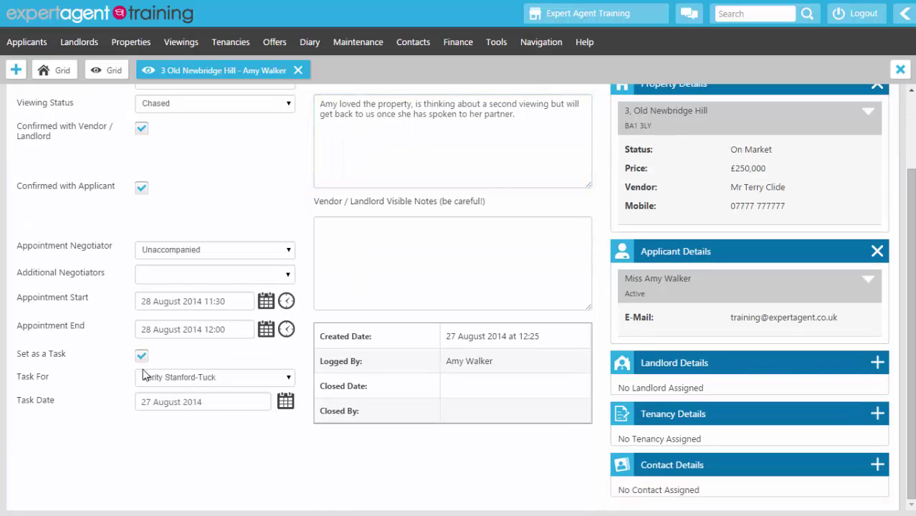
click(143, 376)
scroll(151, 337, down, 1)
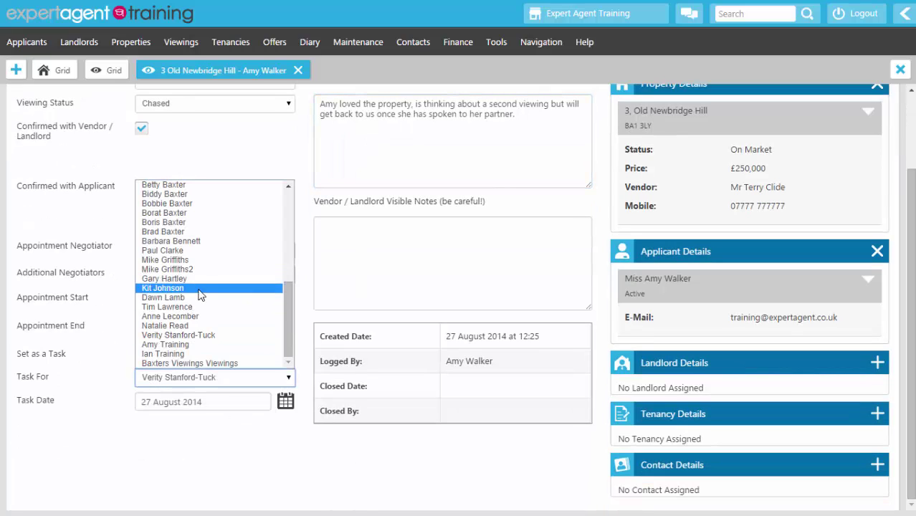
click(180, 241)
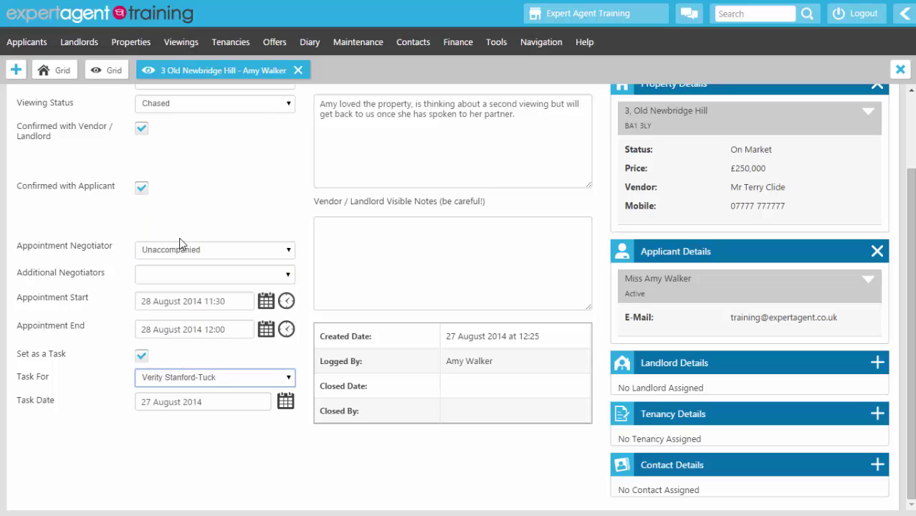
click(284, 408)
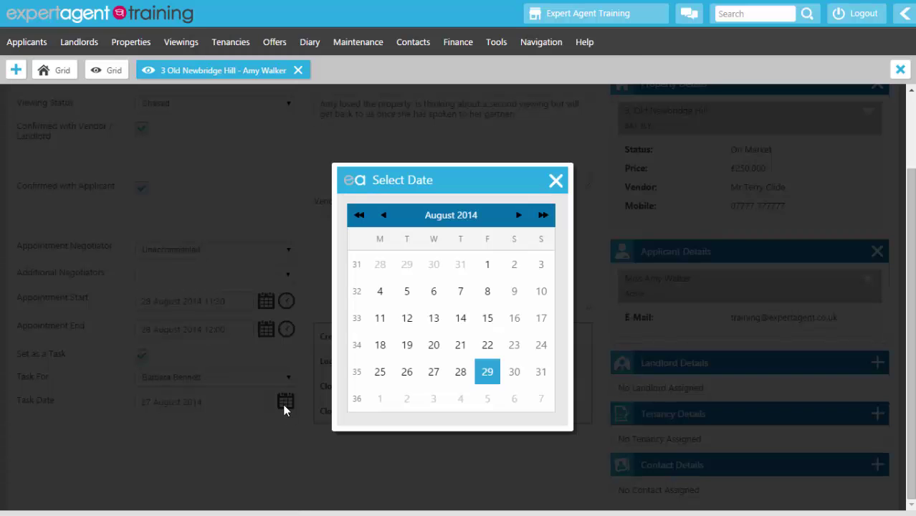
click(380, 398)
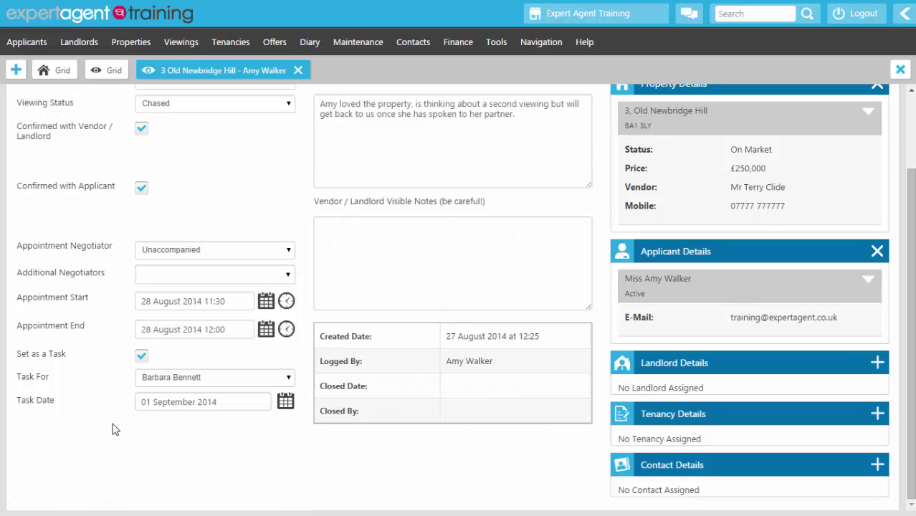
Step: Save the viewing and close its record tab via Save & Close Tab
scroll(115, 428, up, 3)
right_click(341, 135)
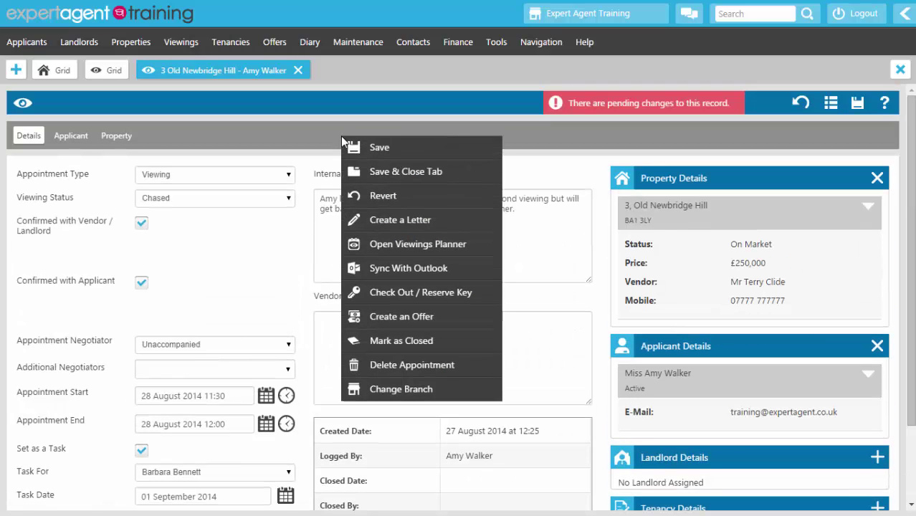
click(370, 173)
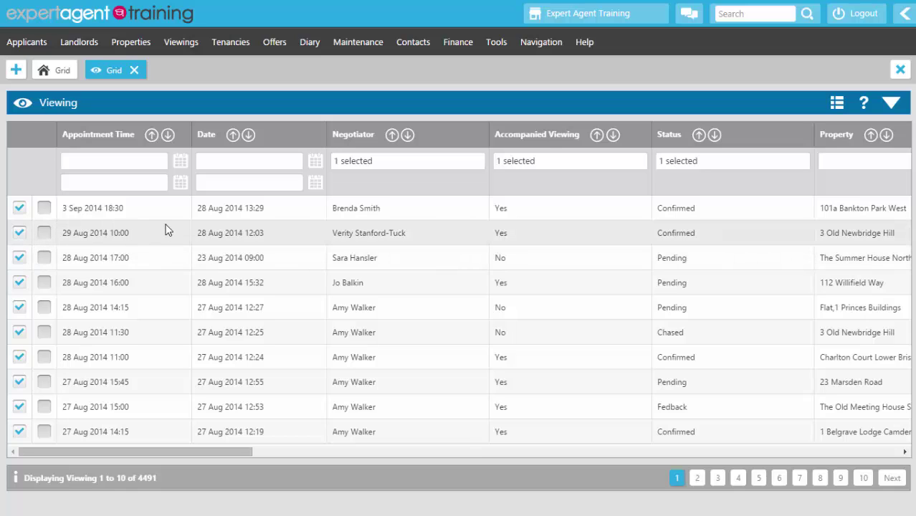
Step: Open the Viewings dashboard from the Viewings menu
click(182, 44)
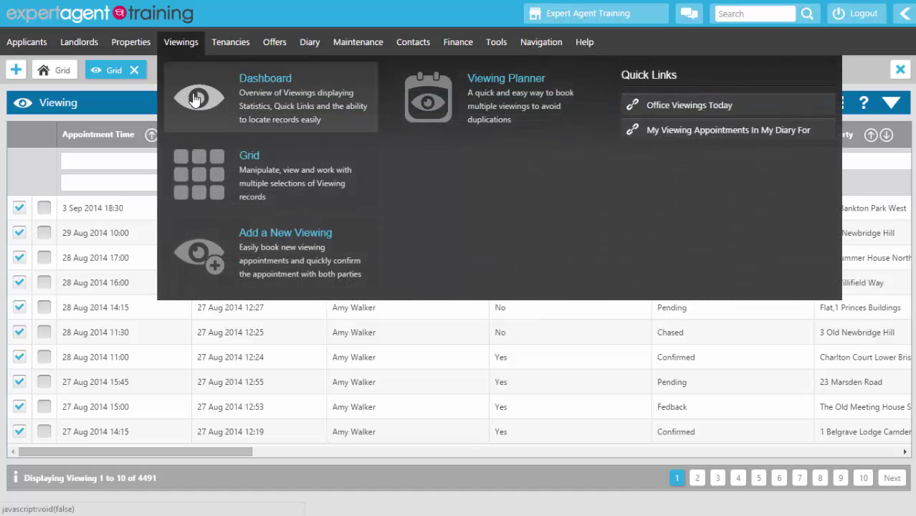
click(195, 97)
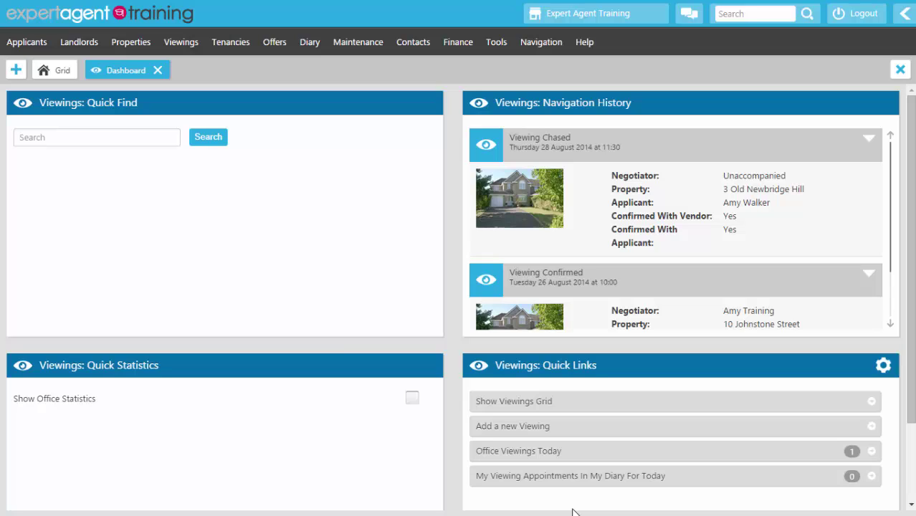
Step: Open the Office Viewings To Chase list (2,757 records) and open its first viewing, Charlton Court
click(904, 19)
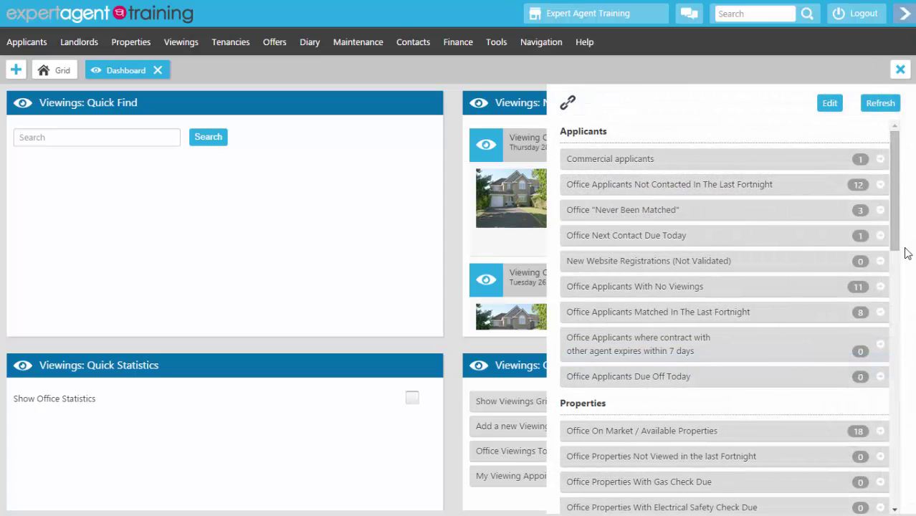
scroll(826, 260, down, 5)
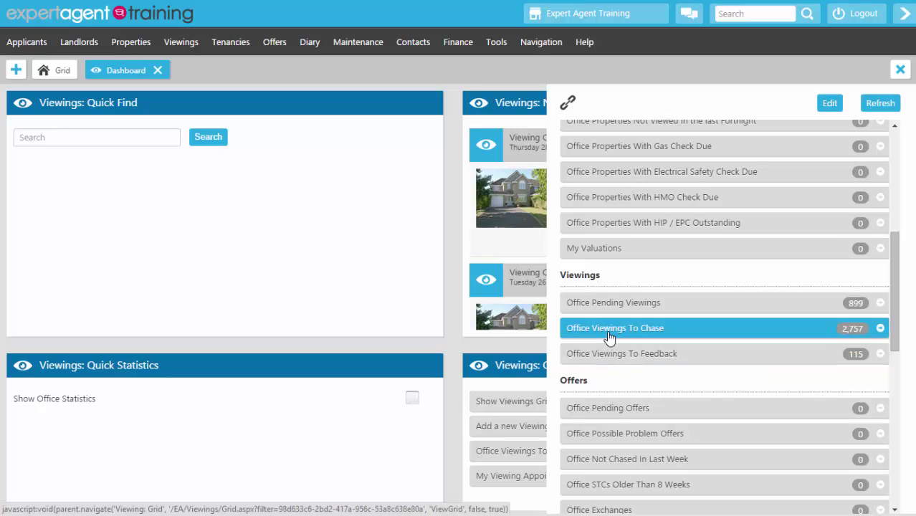
click(608, 332)
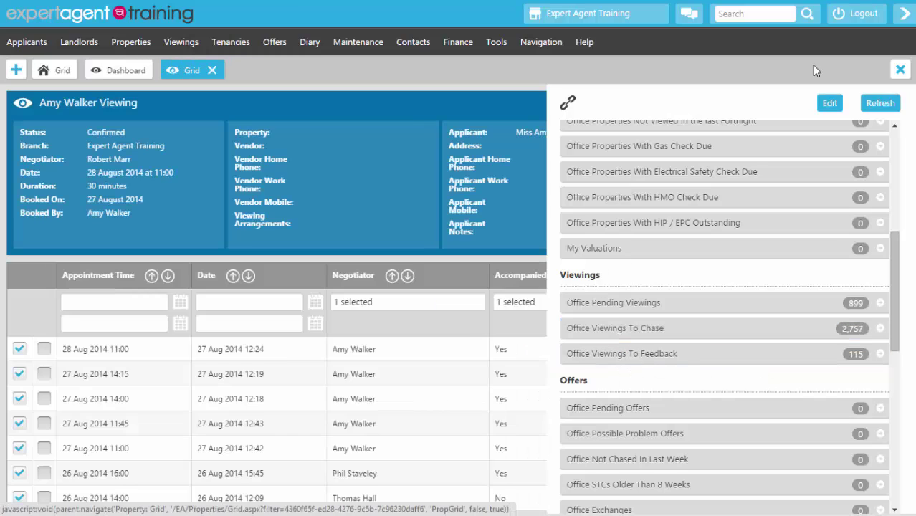
click(906, 21)
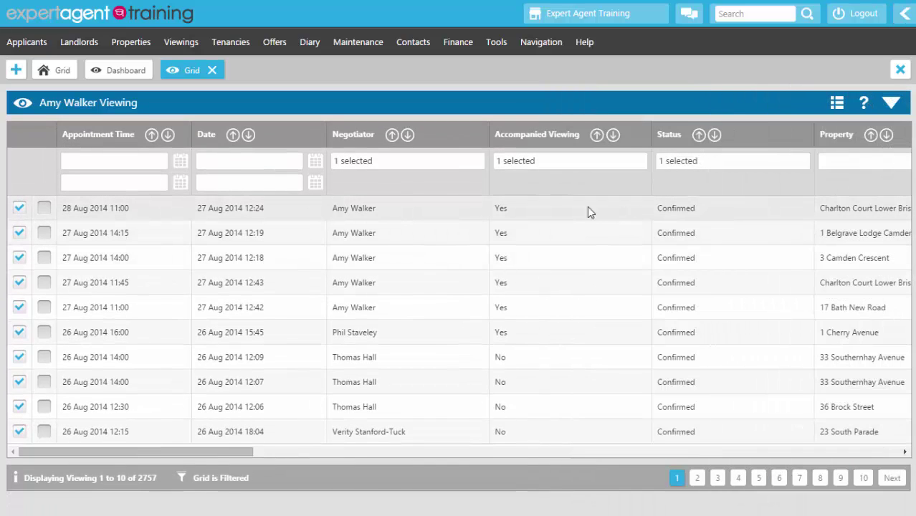
double_click(158, 221)
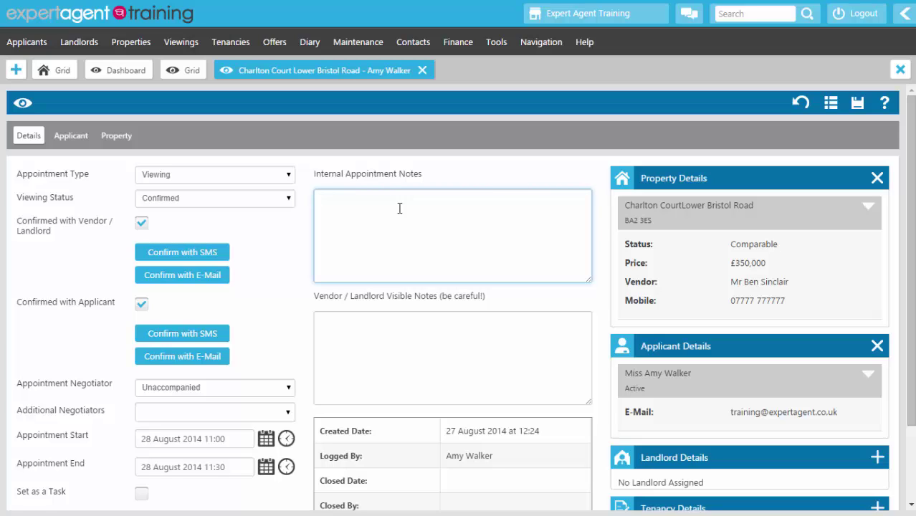
Step: Enter internal notes that the applicant loved it and wants a second viewing, and set status to Chased
text(Amy loved it.  Wants a second viewing.)
click(224, 252)
click(223, 205)
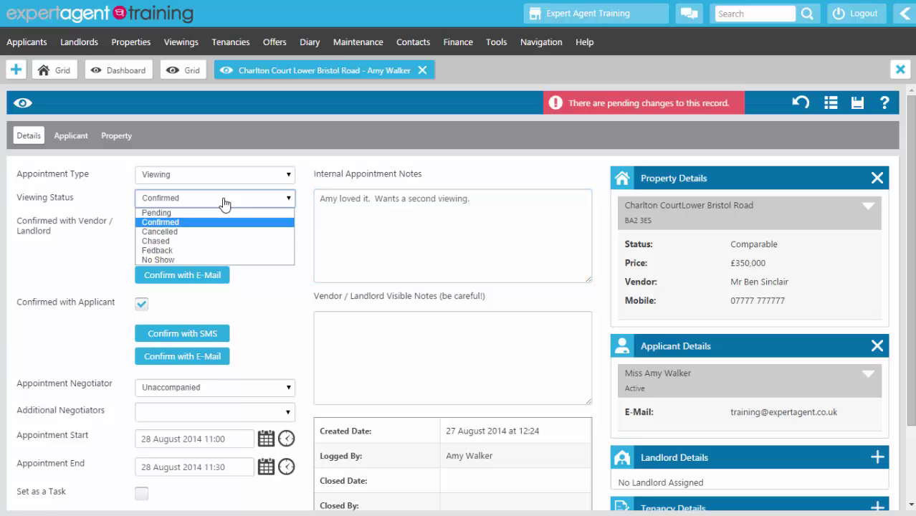
click(192, 243)
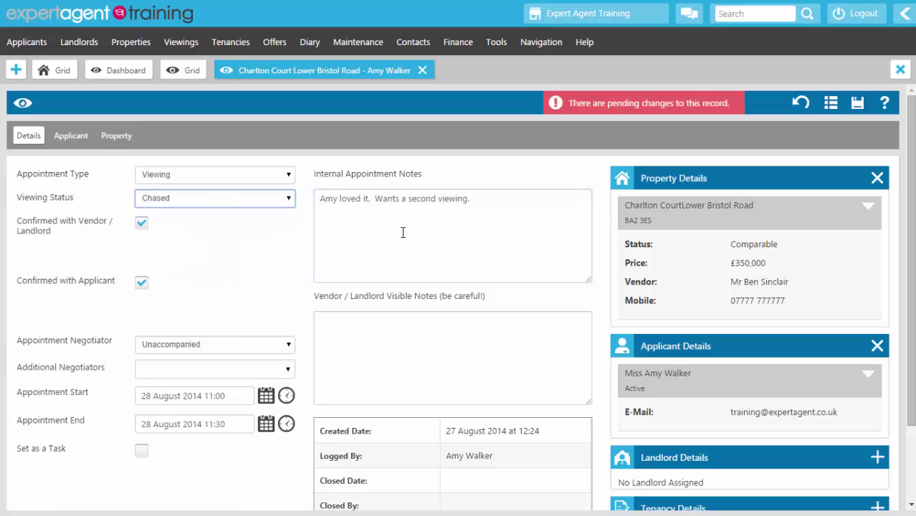
Step: Add vendor-visible notes 'Applicant loved the property, is in the process of organising a second viewing.' and set status to Fedback
click(394, 342)
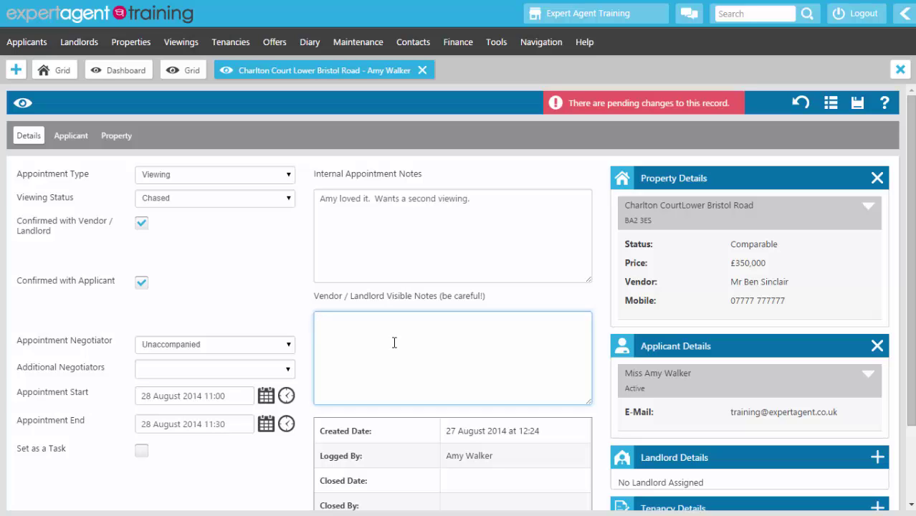
text(Applicant loved the propertyy)
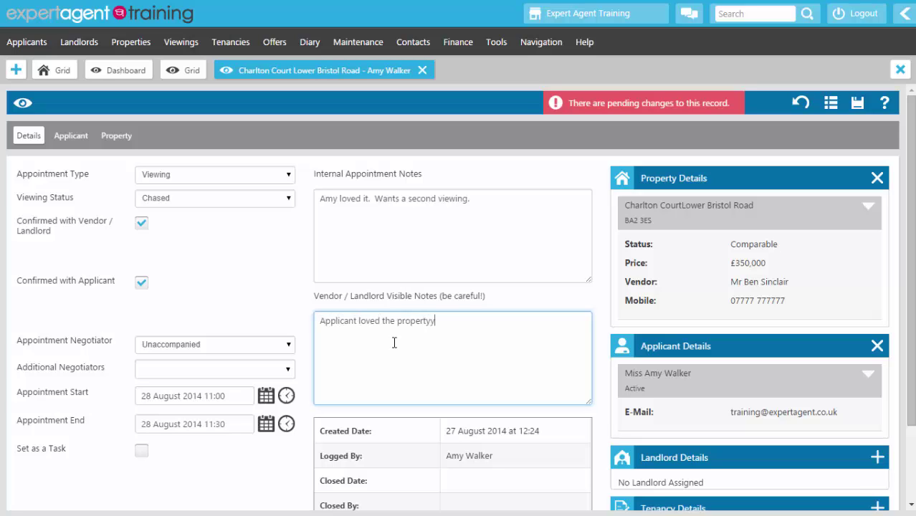
key(BackSpace)
text(, is in the process of organising a second )
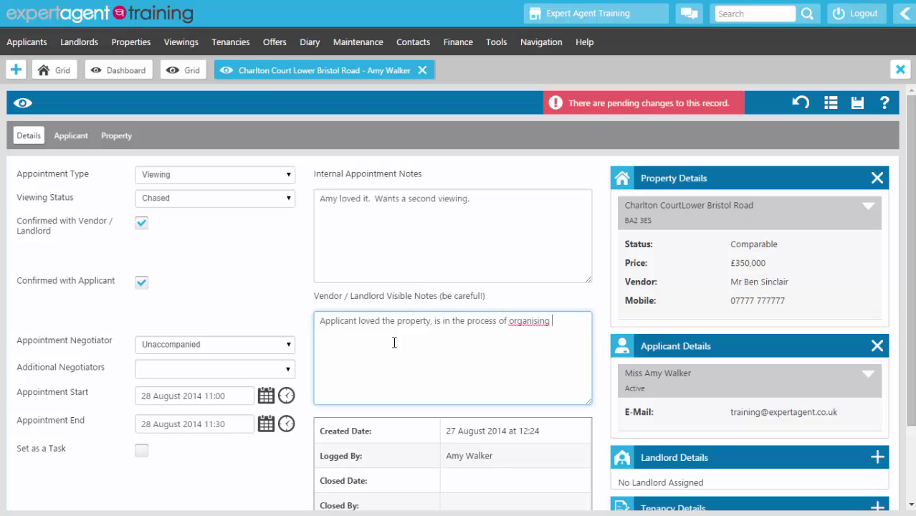
text(viewing.)
click(194, 201)
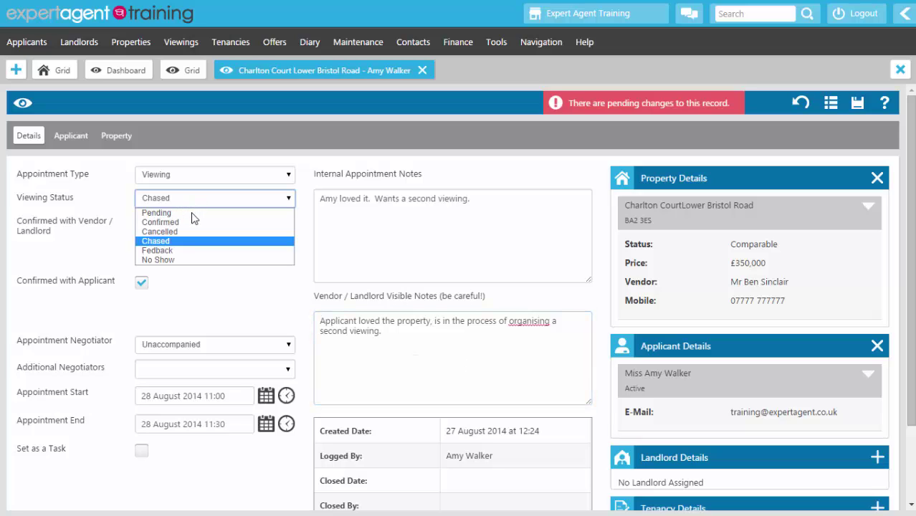
click(195, 250)
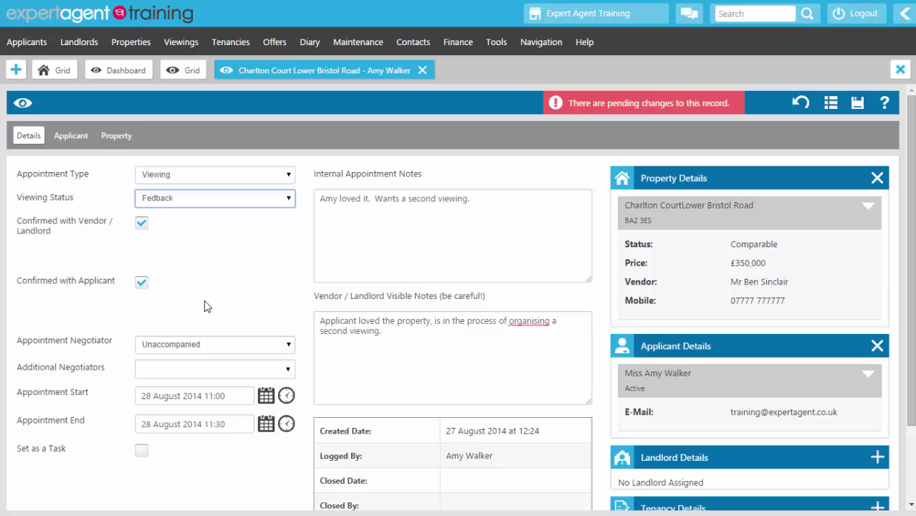
right_click(243, 129)
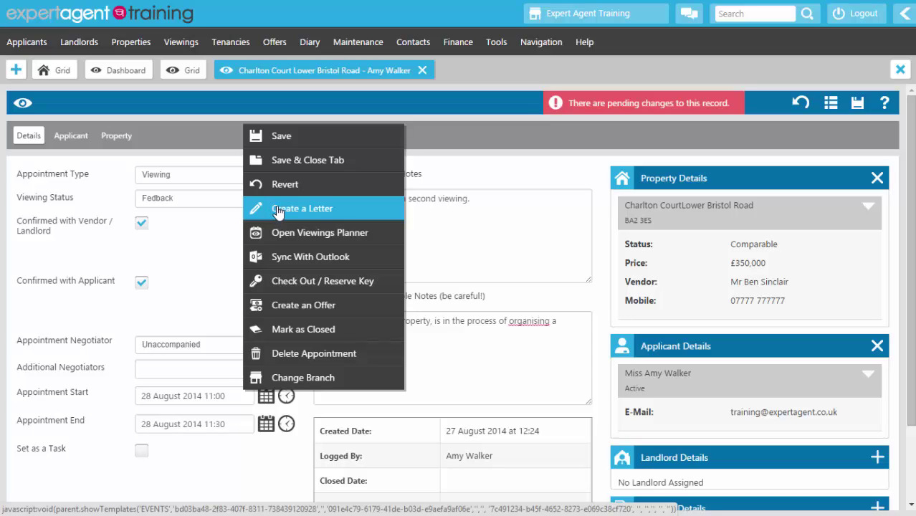
Step: Save the Charlton Court viewing's changes from the record's actions menu
click(211, 137)
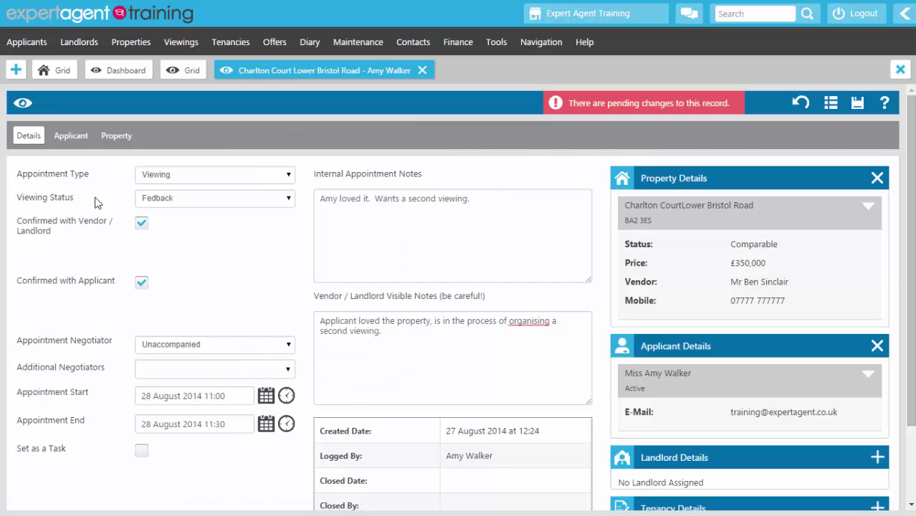
right_click(229, 143)
click(249, 155)
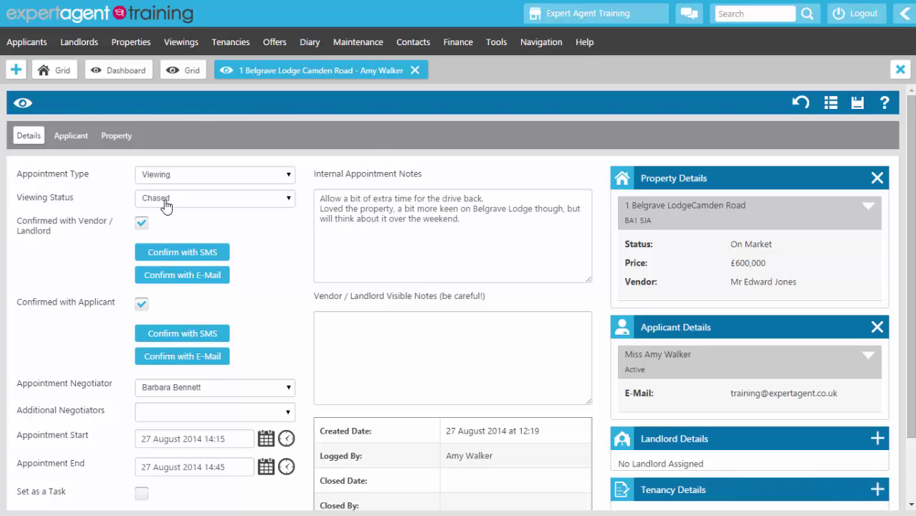
Step: Dismiss the record's actions menu unused and return to the 2,755-record to-chase viewings grid
right_click(394, 136)
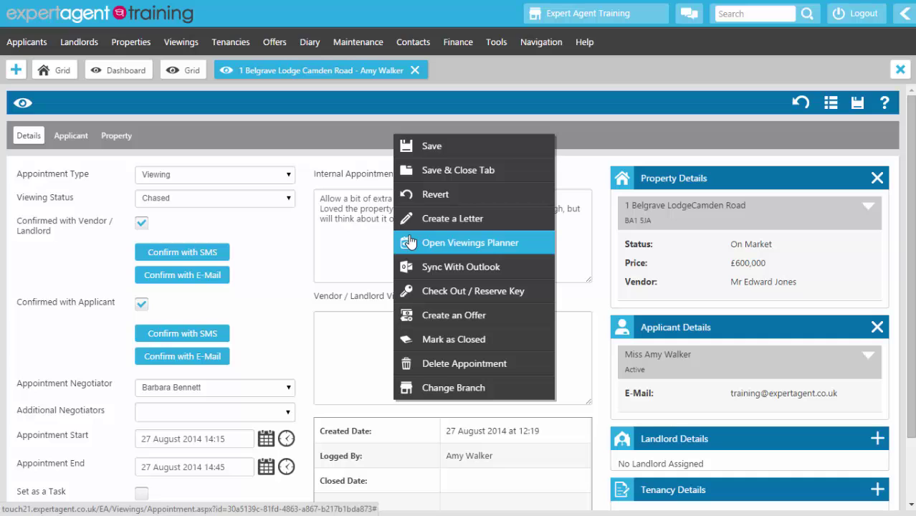
click(287, 133)
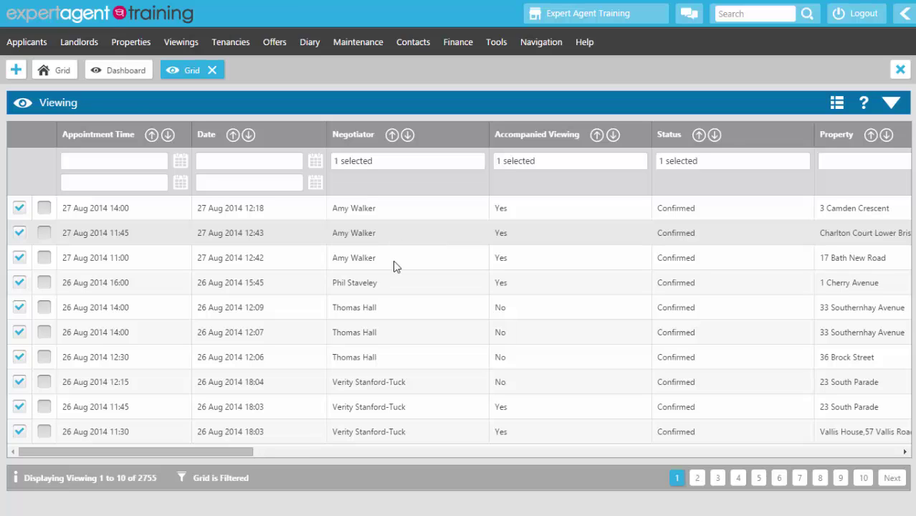
click(395, 262)
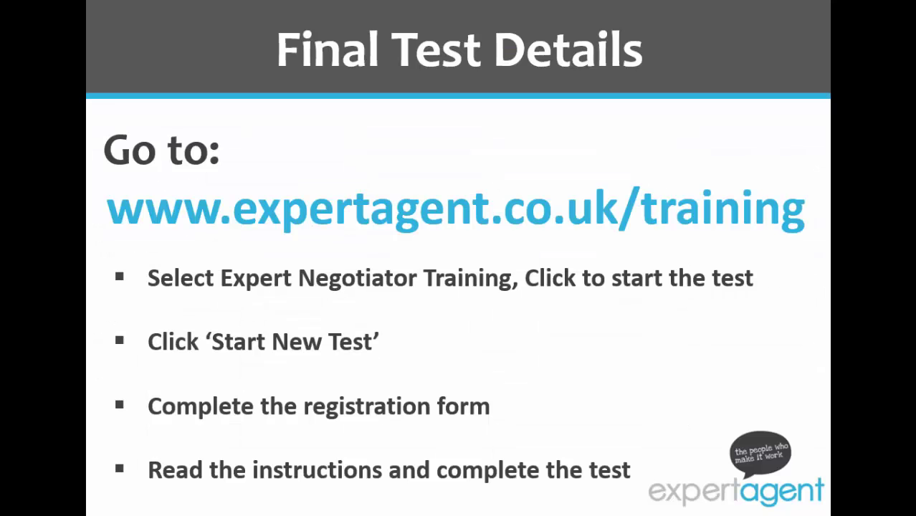